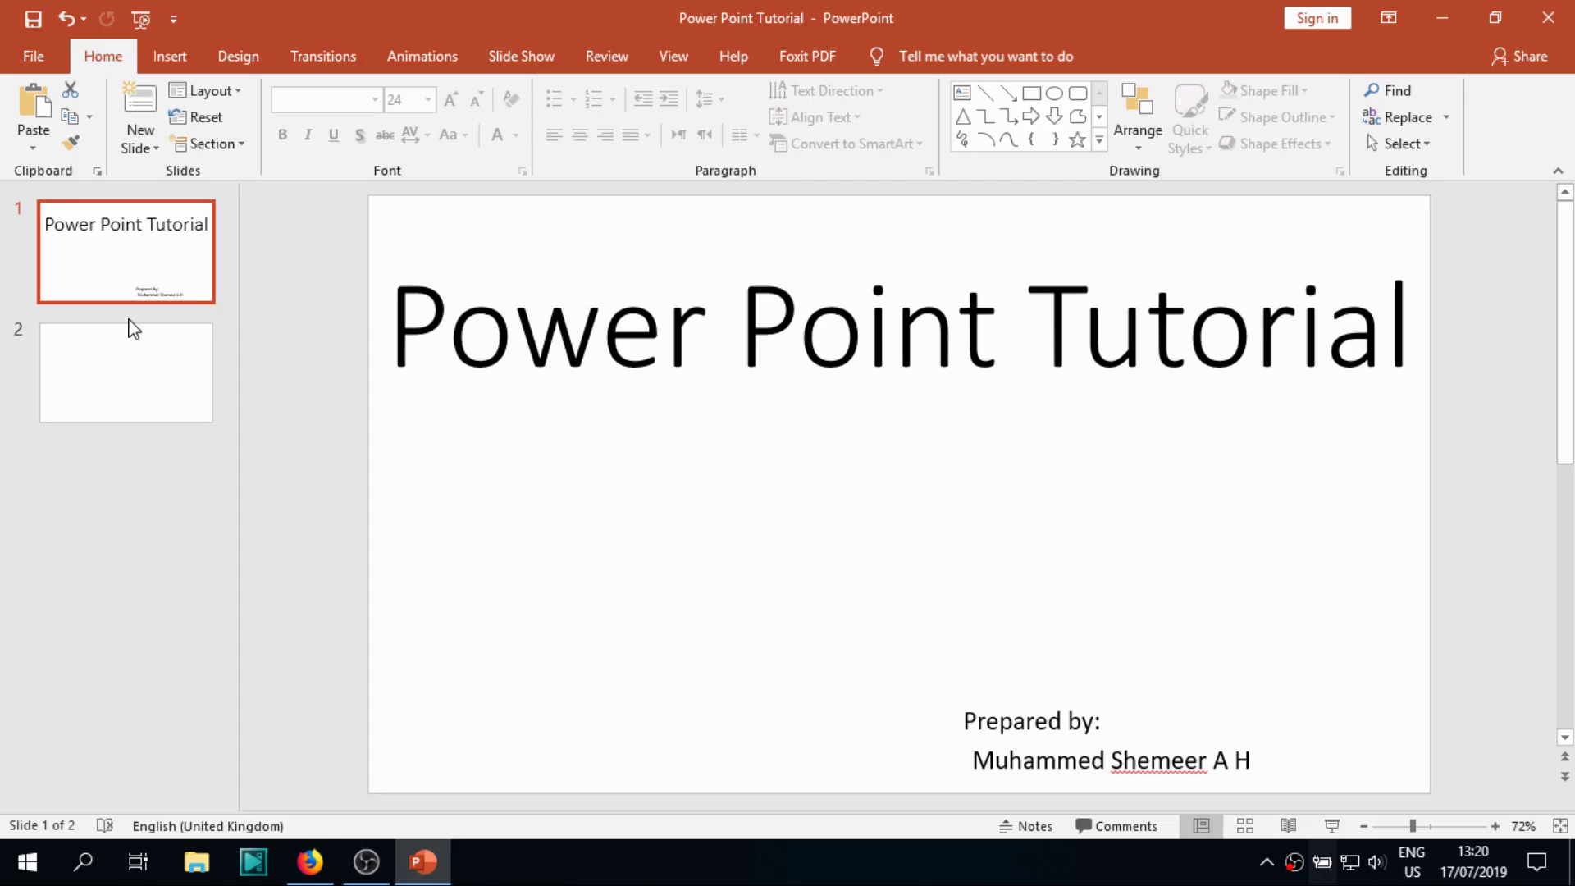
# Delete the blank slide 2 so only the 'Power Point Tutorial' title slide remains.
pyautogui.click(131, 332)
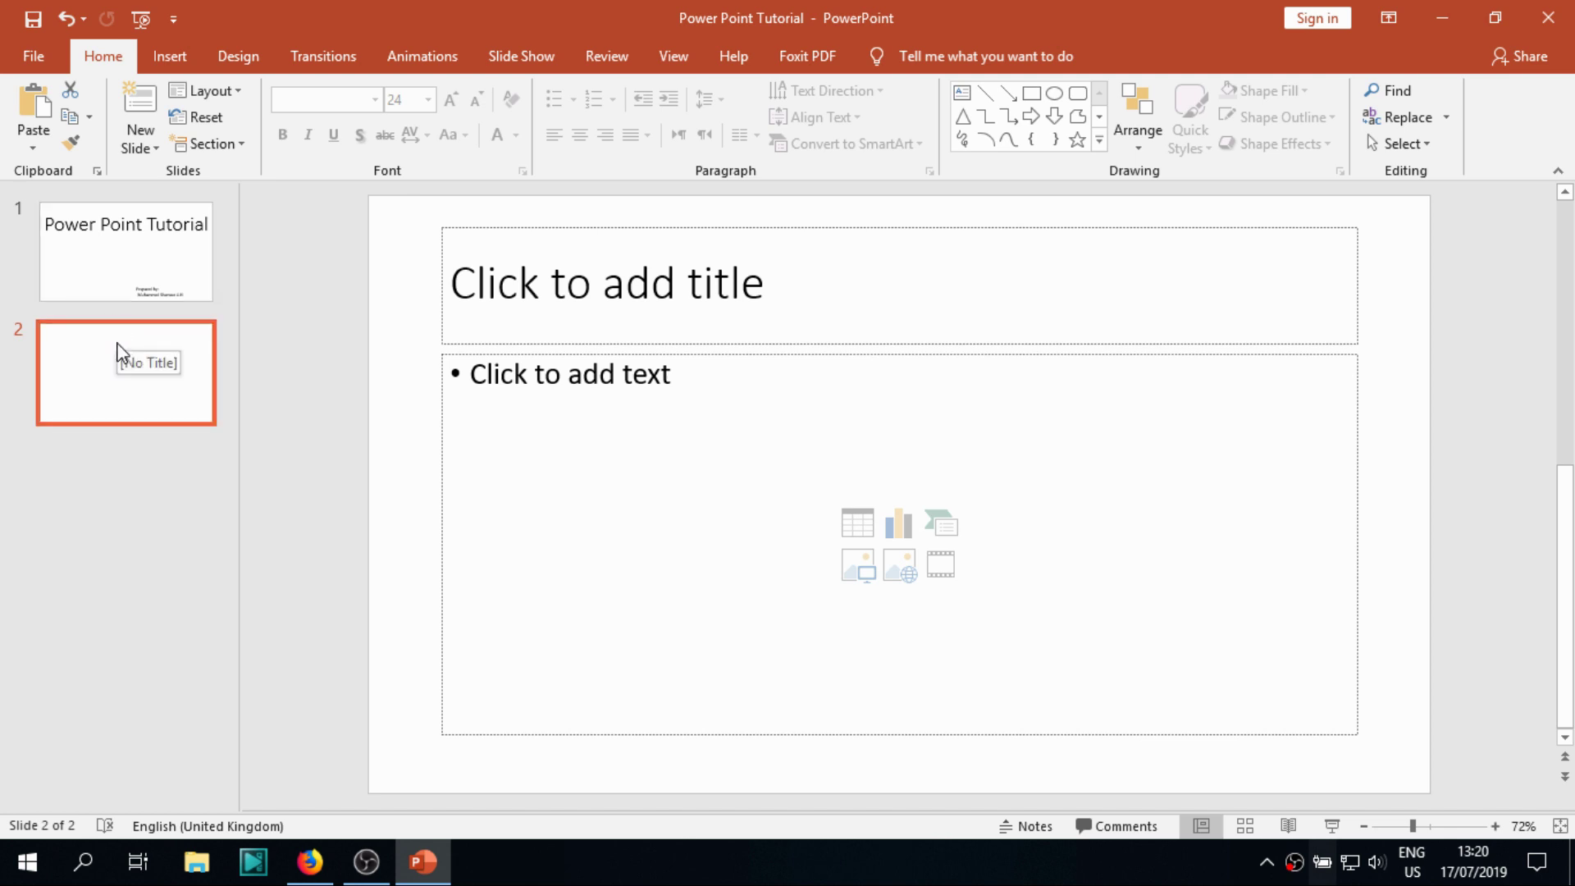
pyautogui.rightClick(127, 363)
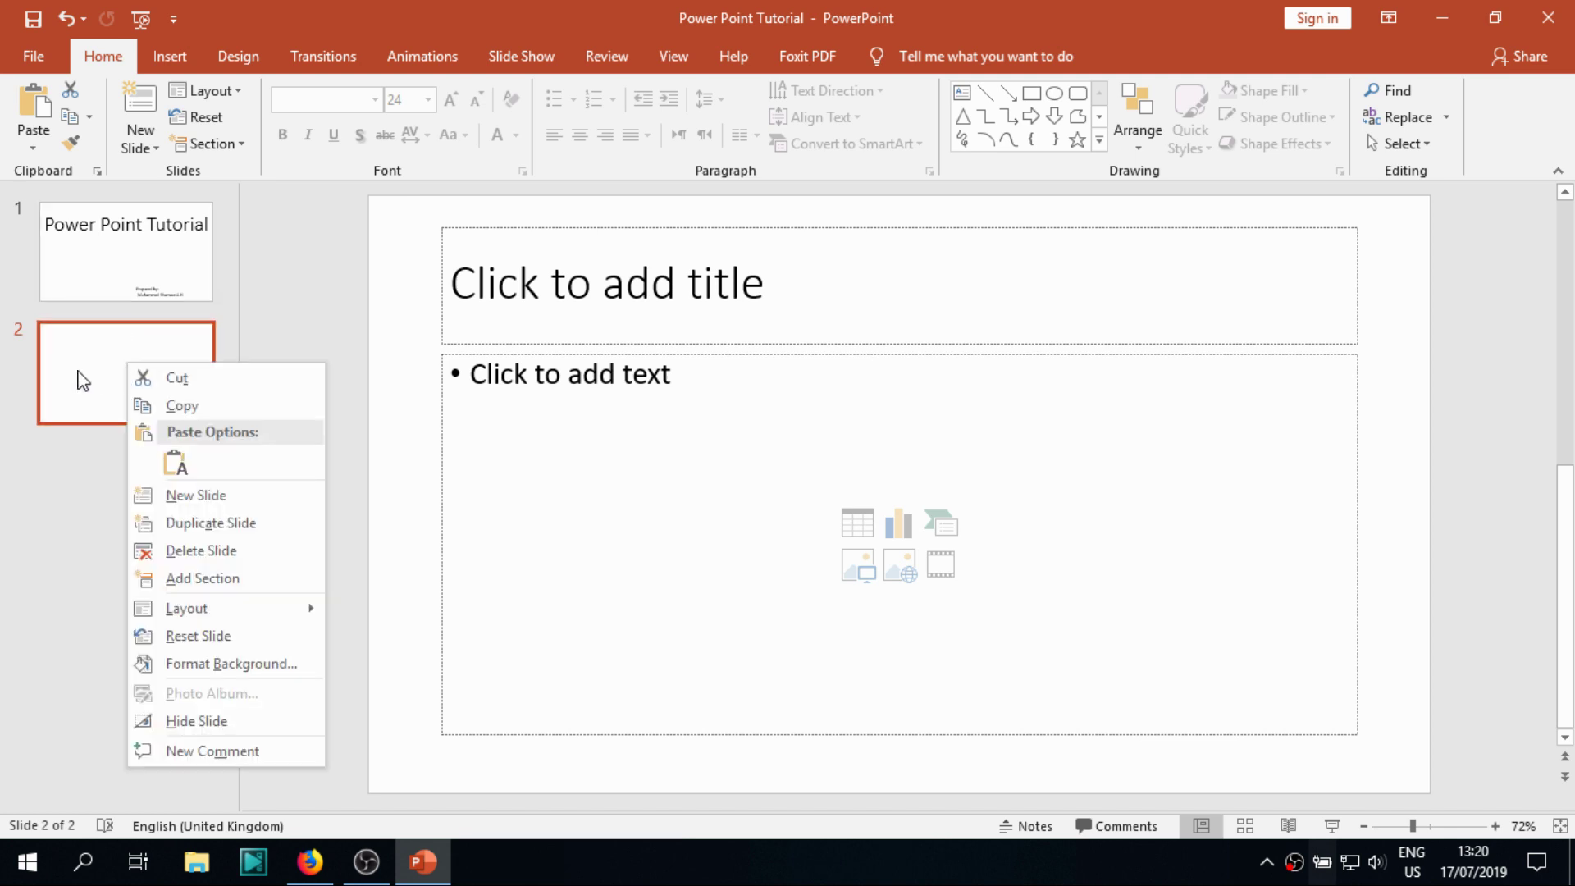
pyautogui.click(171, 551)
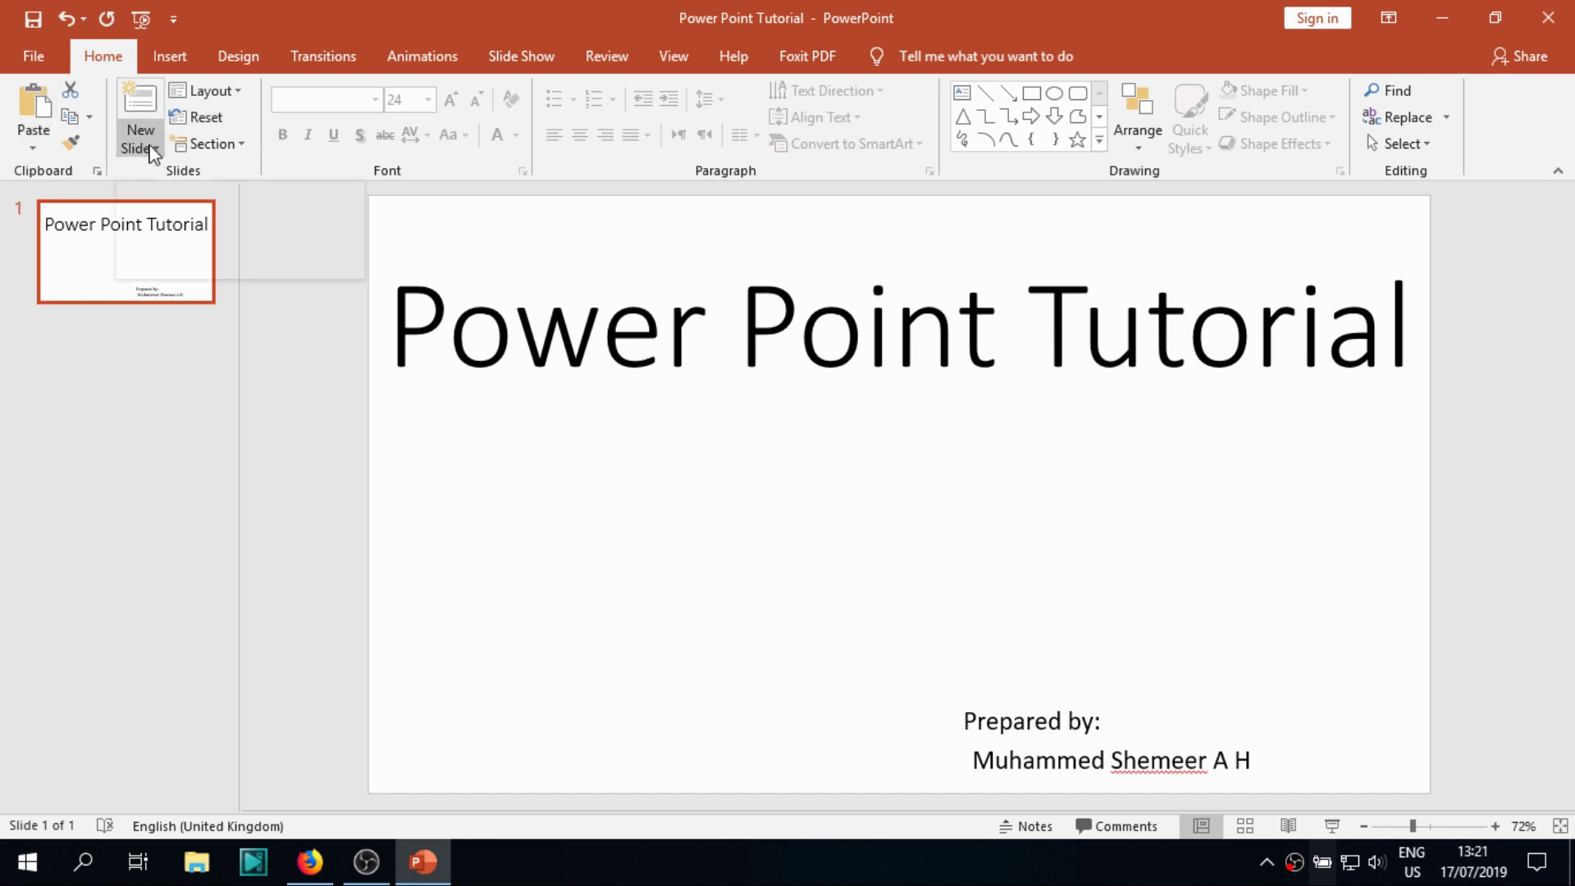
# Add Title Slide, Title and Content, and Section Header slides after the title slide.
pyautogui.click(152, 151)
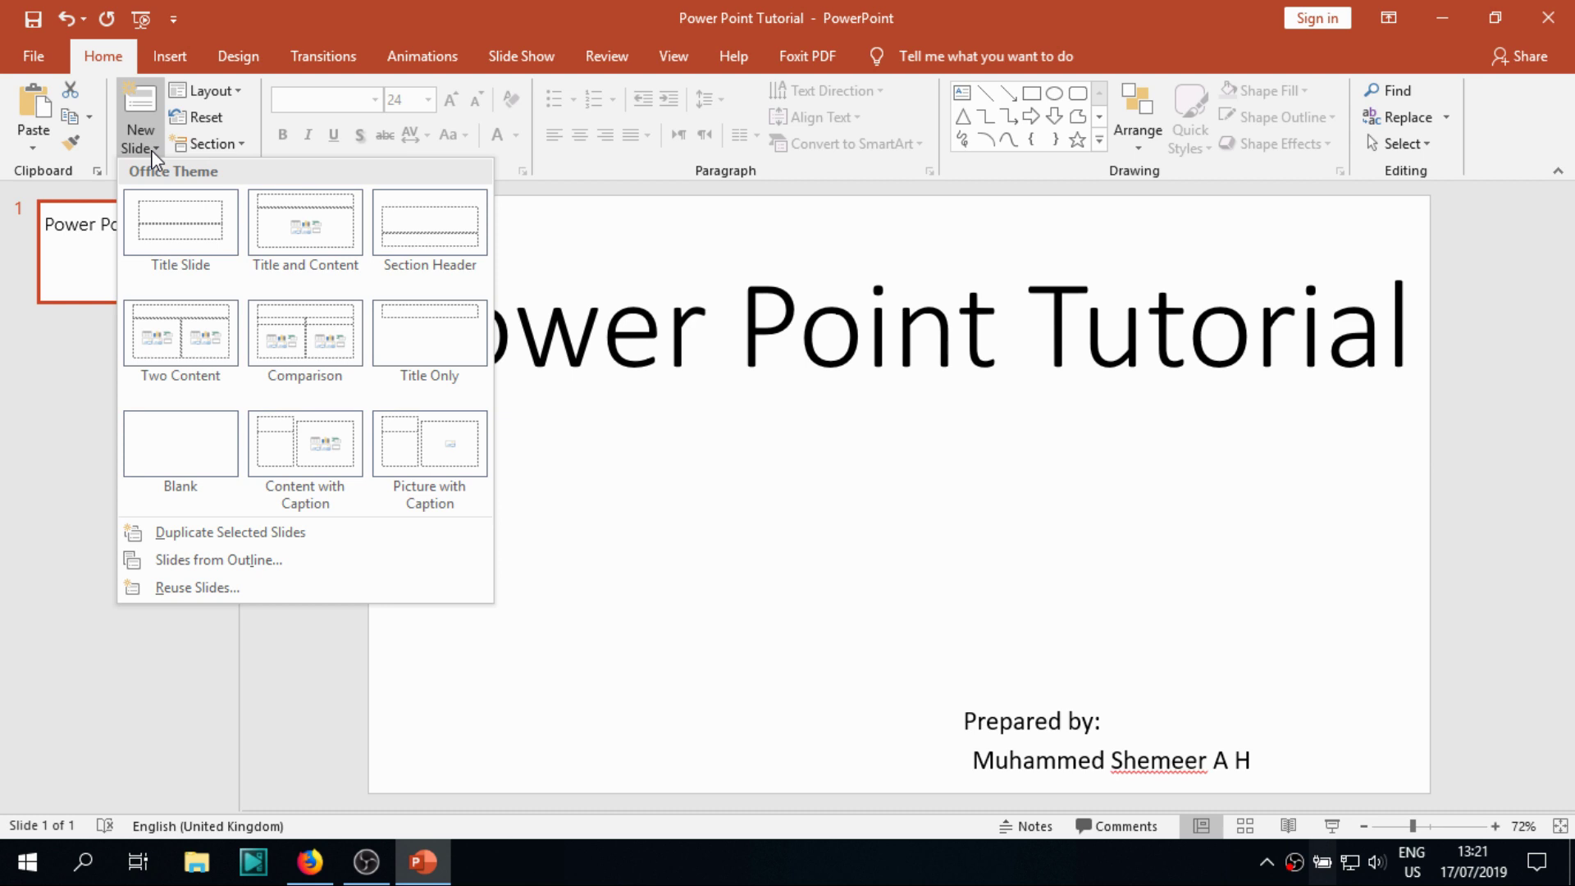
pyautogui.click(166, 226)
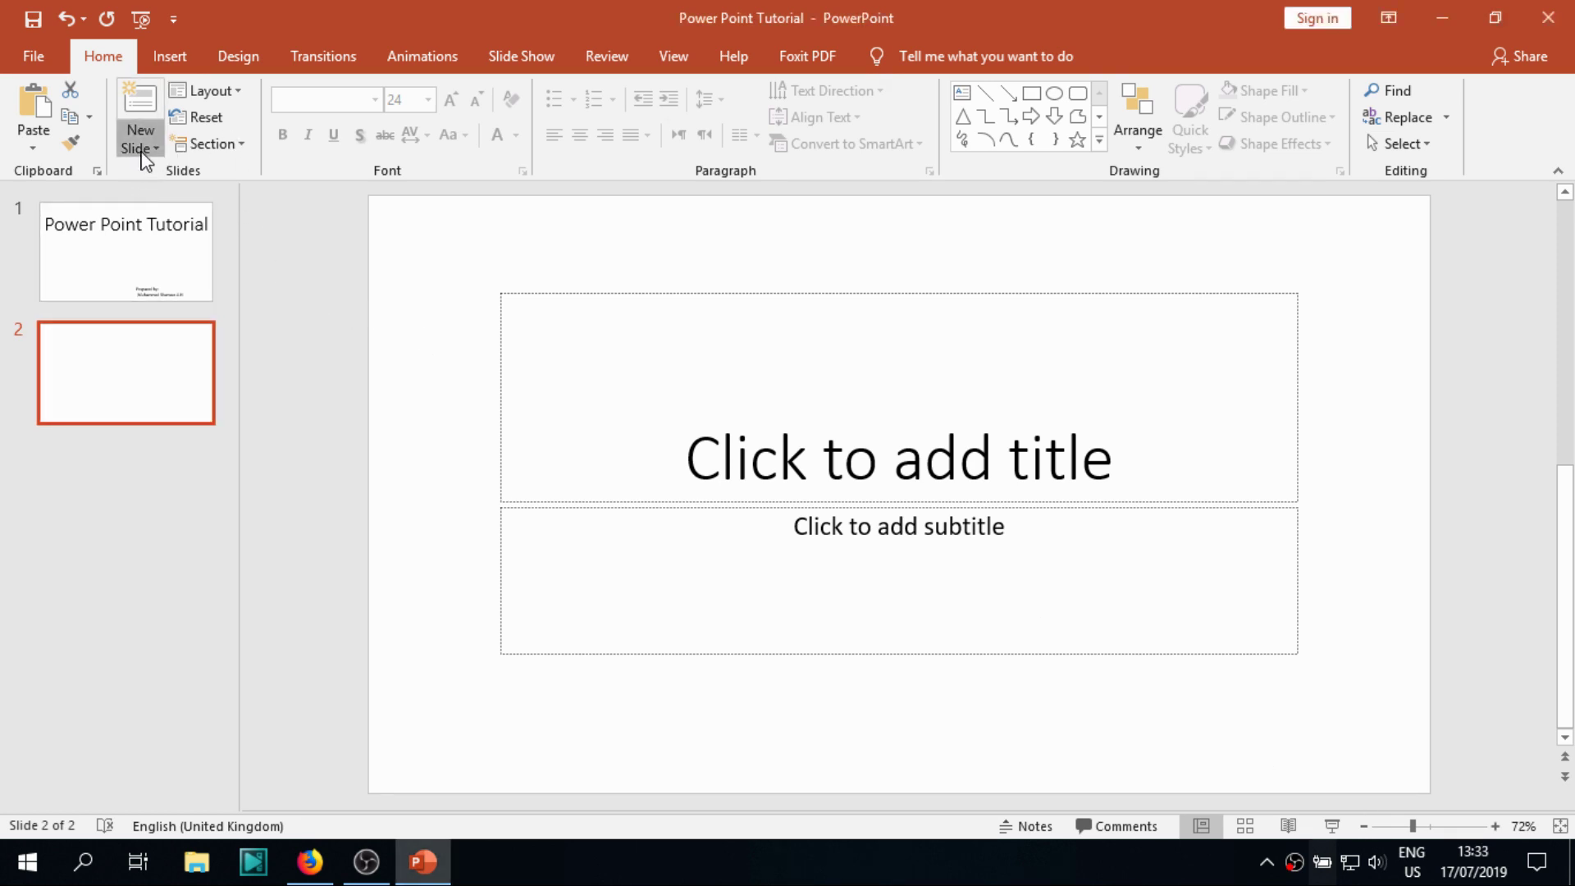
pyautogui.click(142, 153)
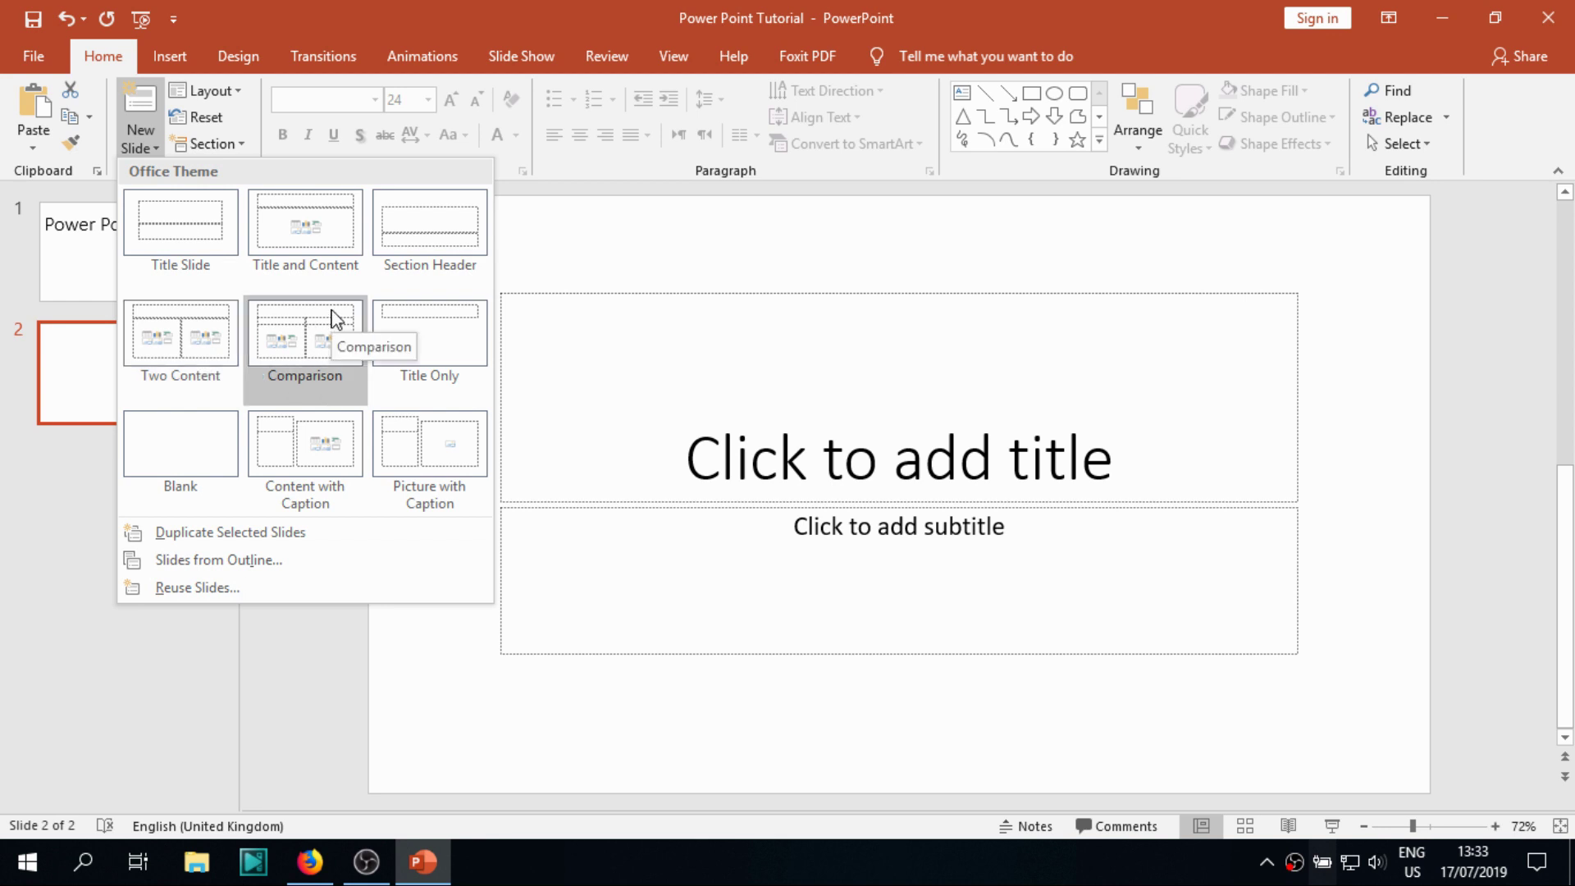
pyautogui.click(336, 235)
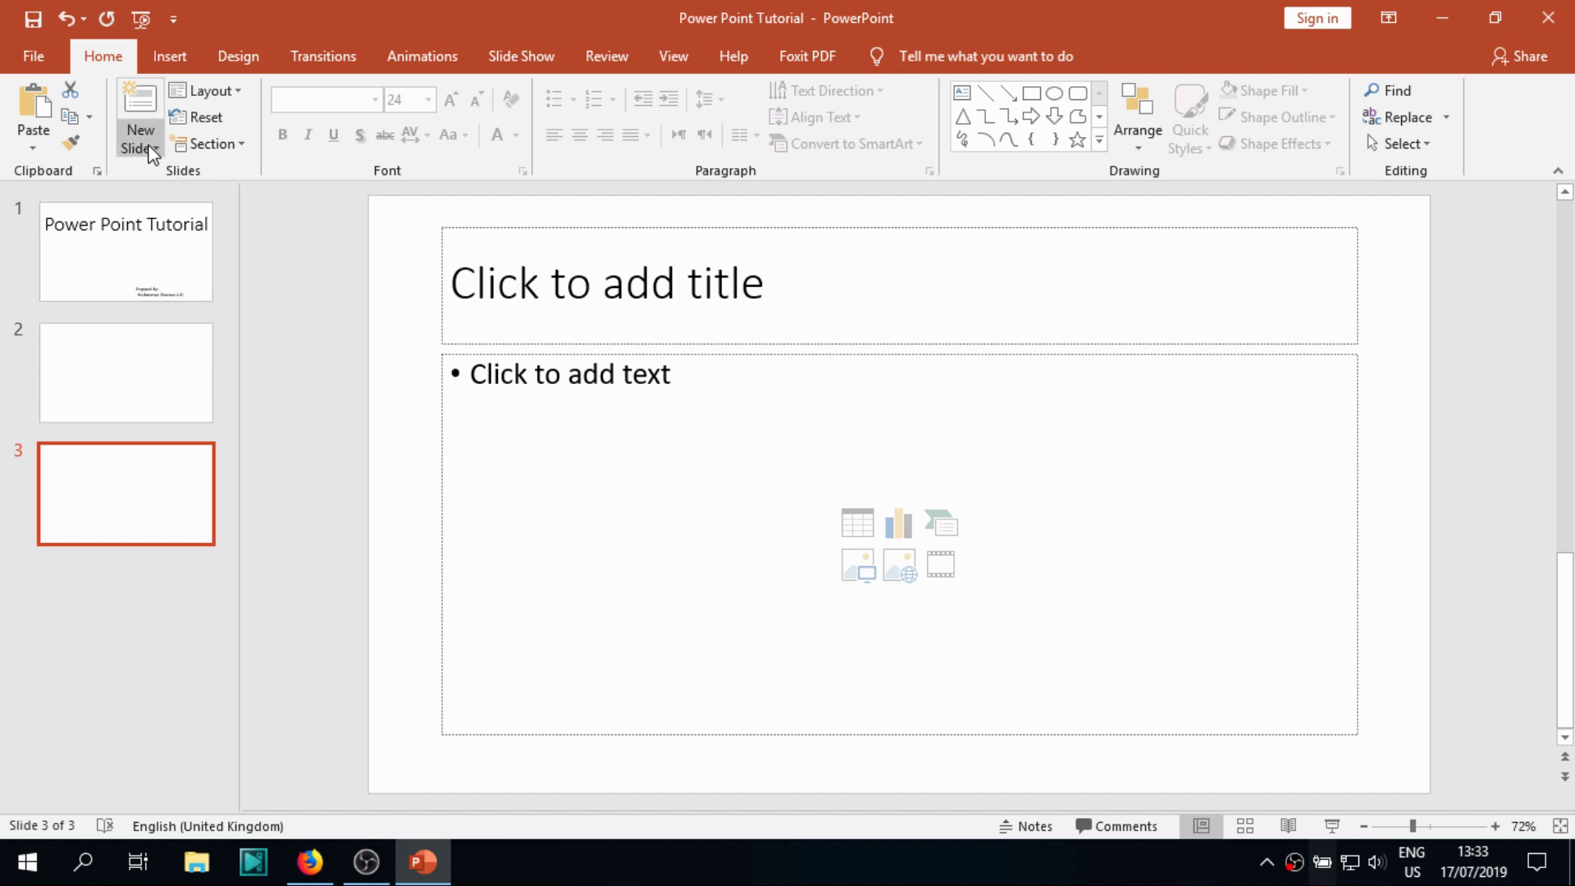
pyautogui.click(153, 149)
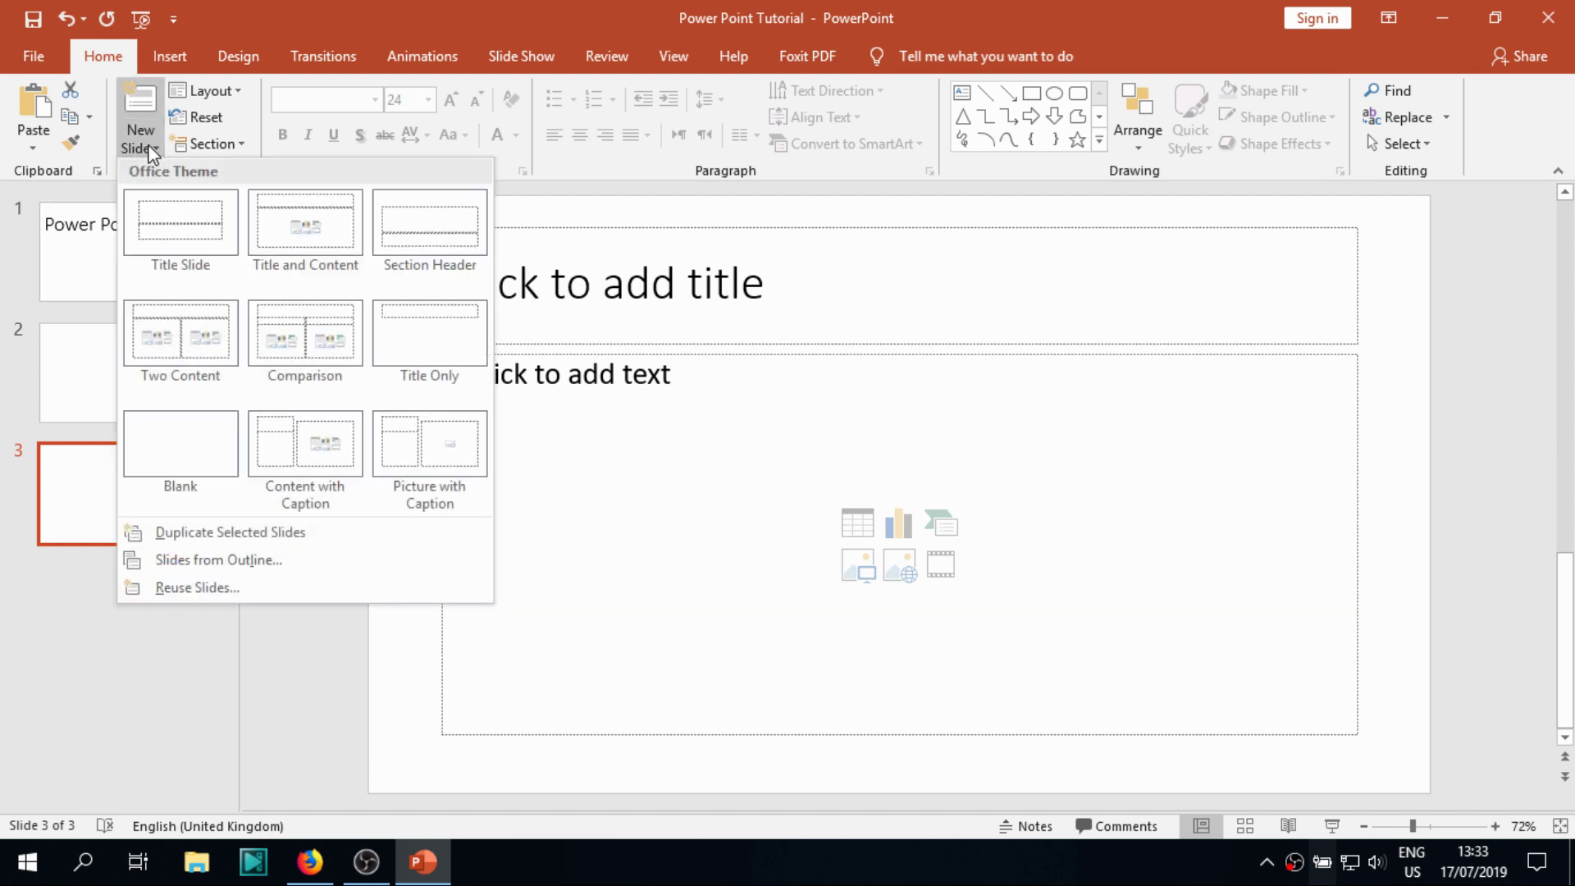
pyautogui.click(422, 254)
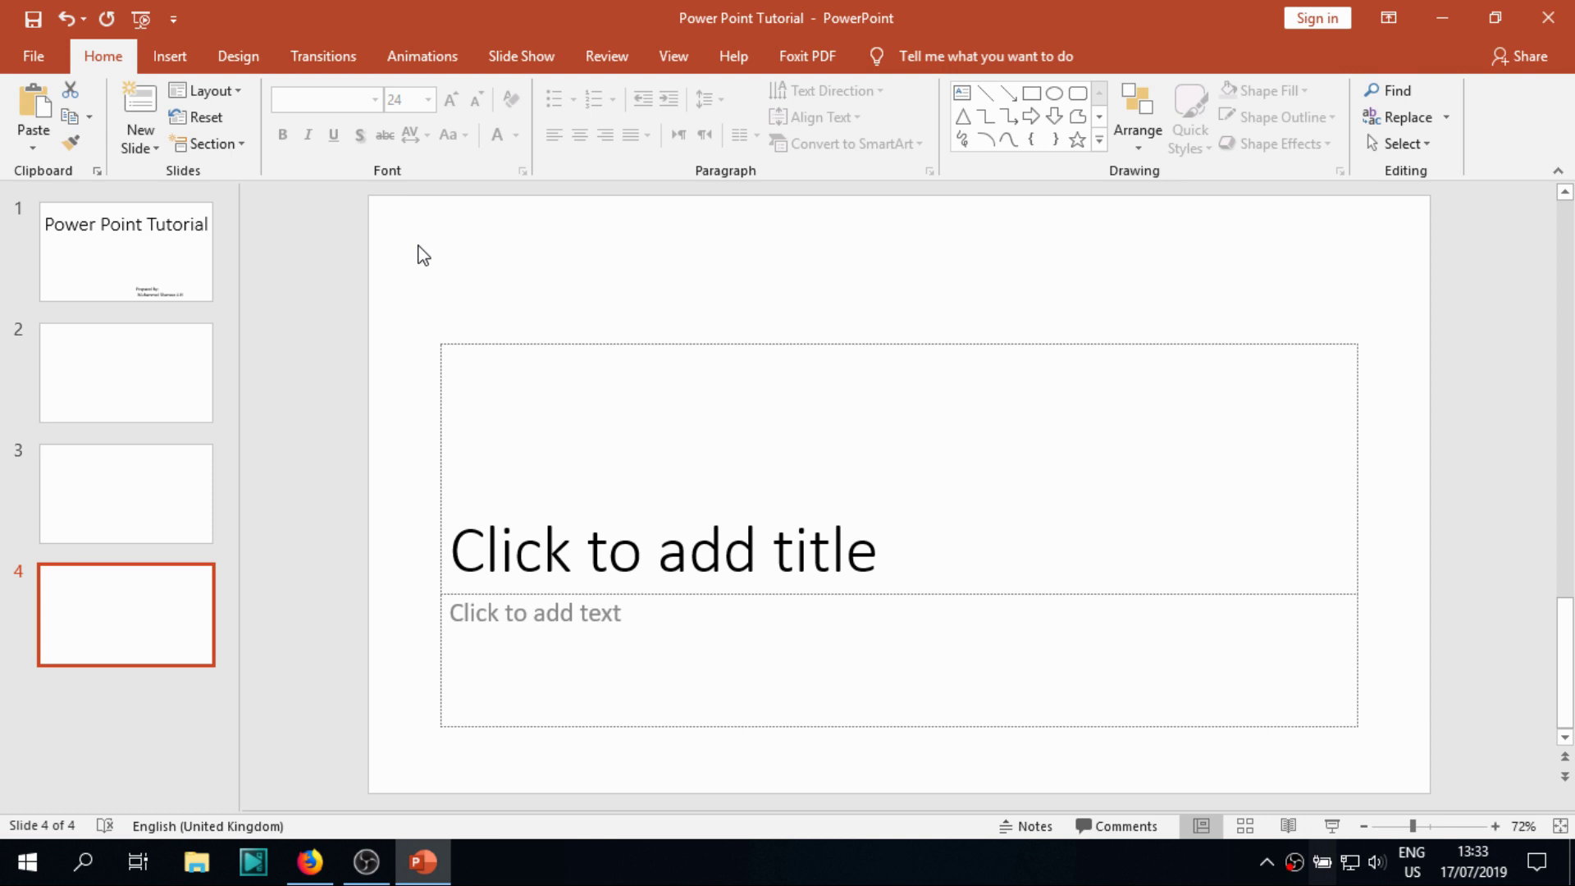
pyautogui.click(144, 386)
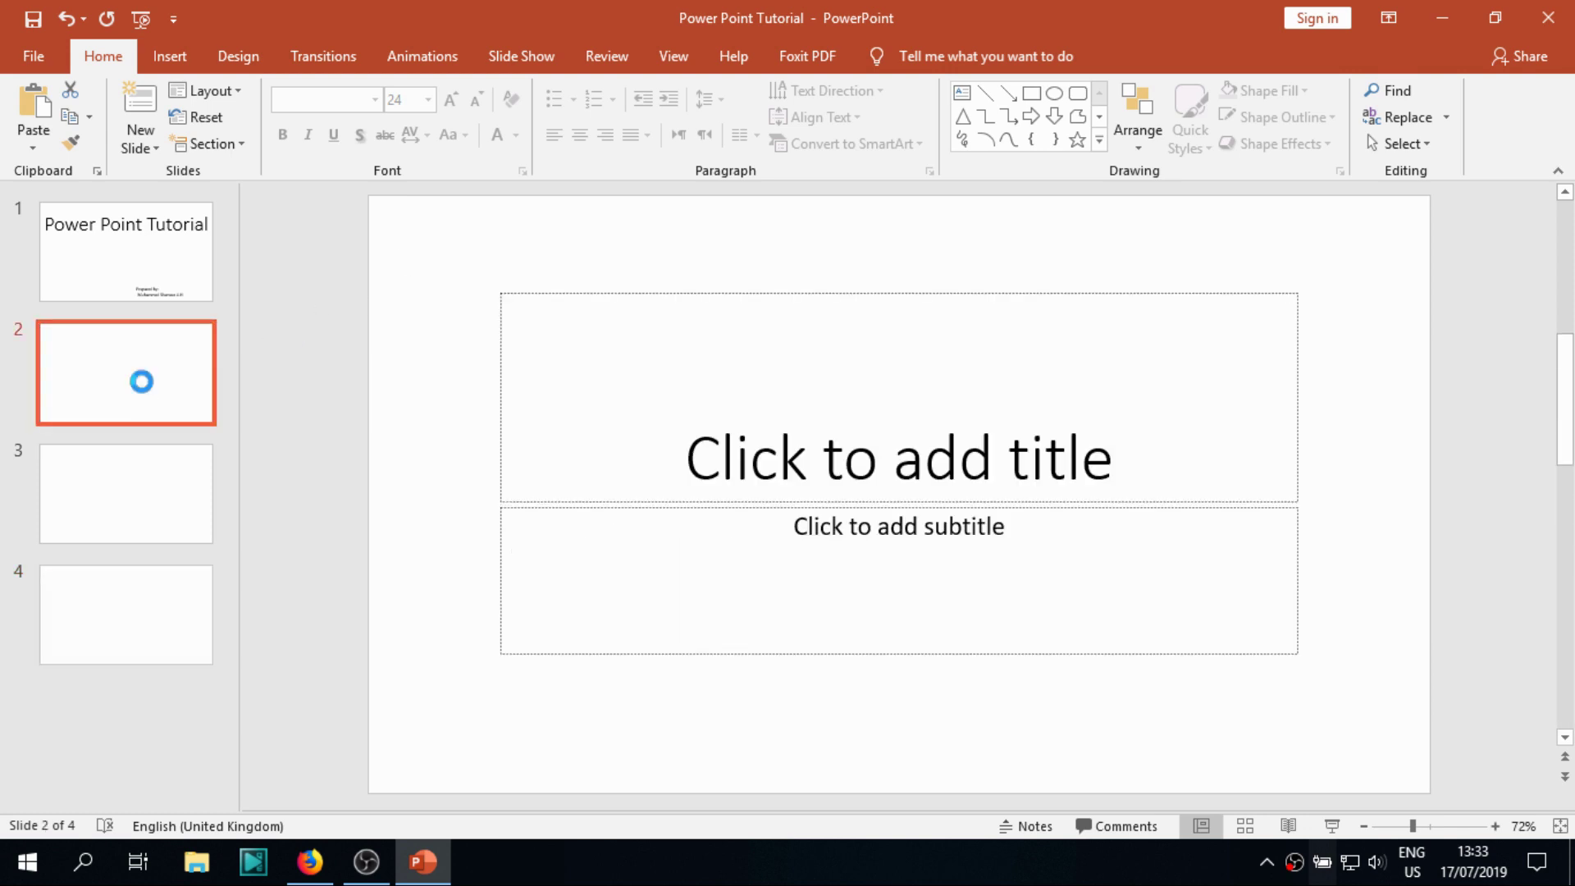
# Delete the extra slide 2, then add Two Content and Comparison slides after the Section Header.
pyautogui.press('Delete')
pyautogui.click(77, 523)
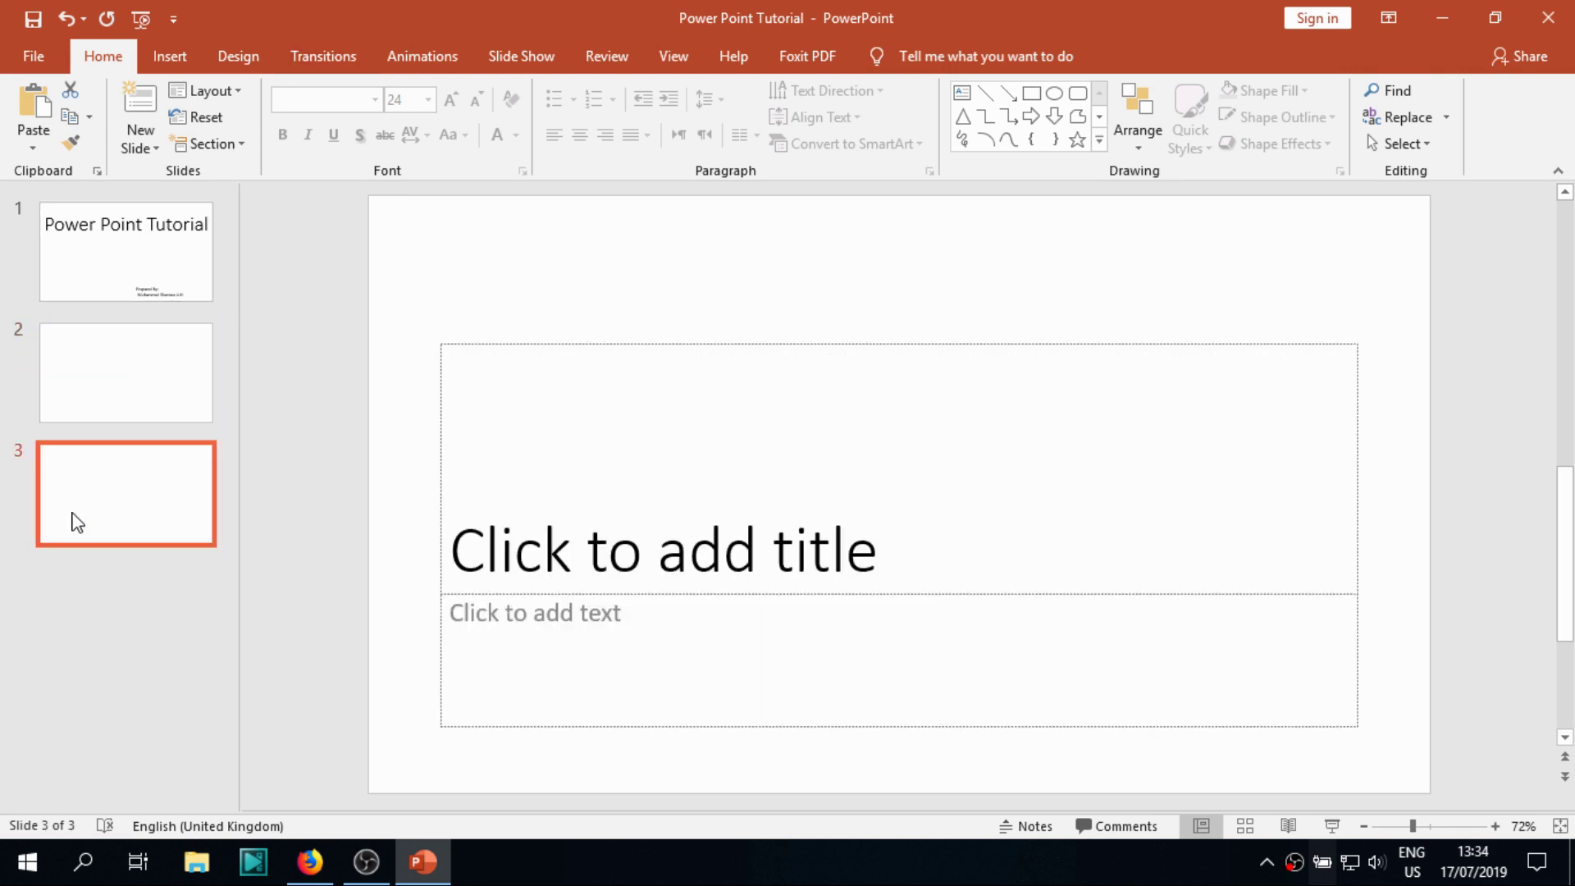
pyautogui.click(139, 146)
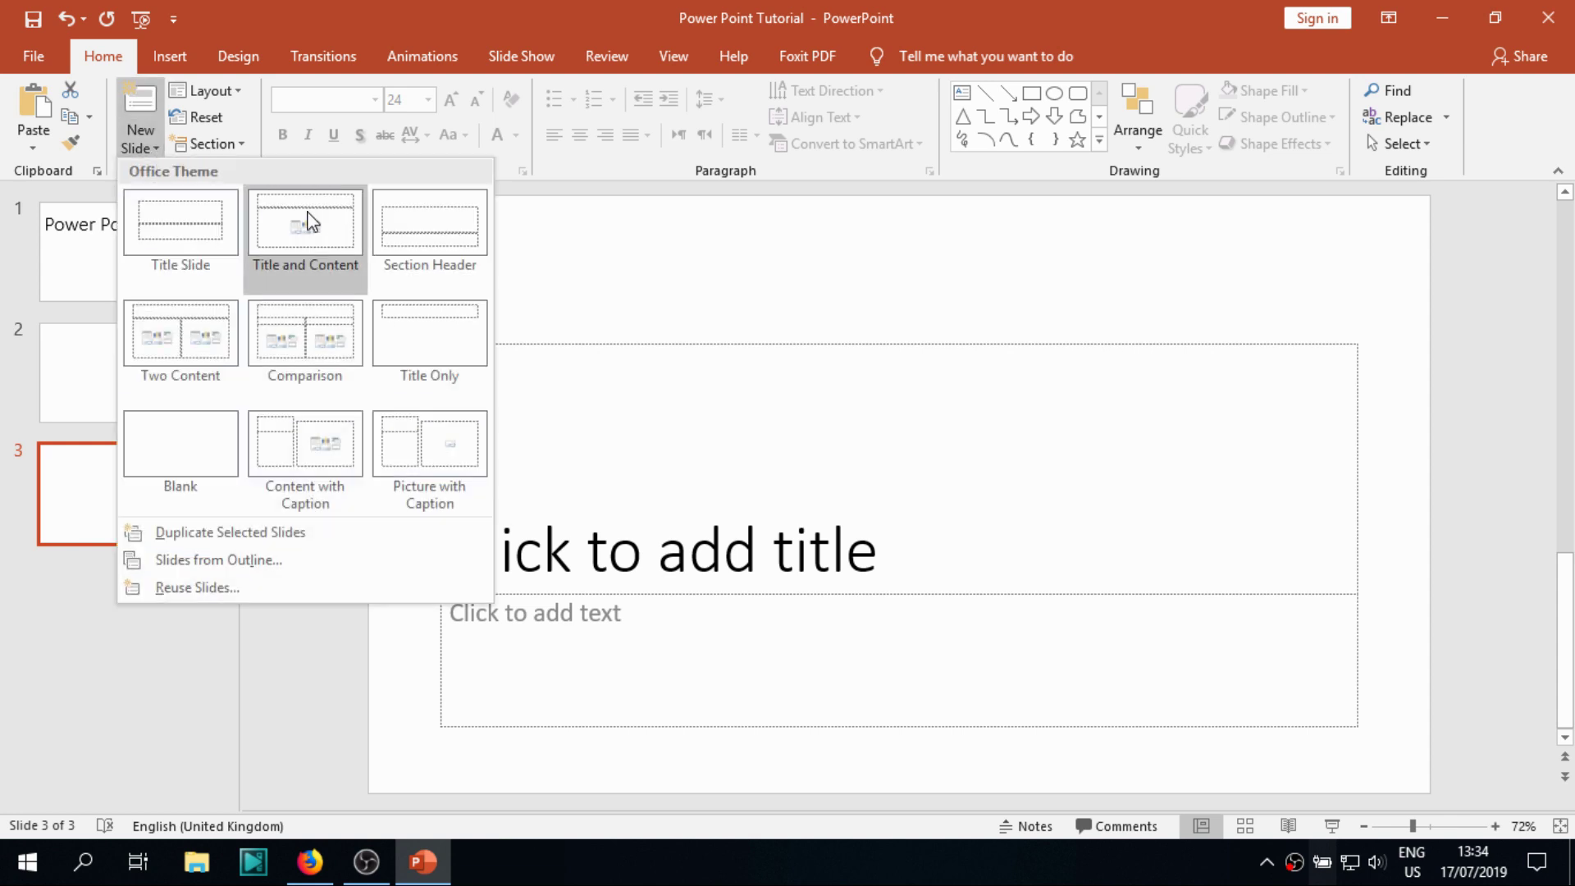
pyautogui.click(222, 336)
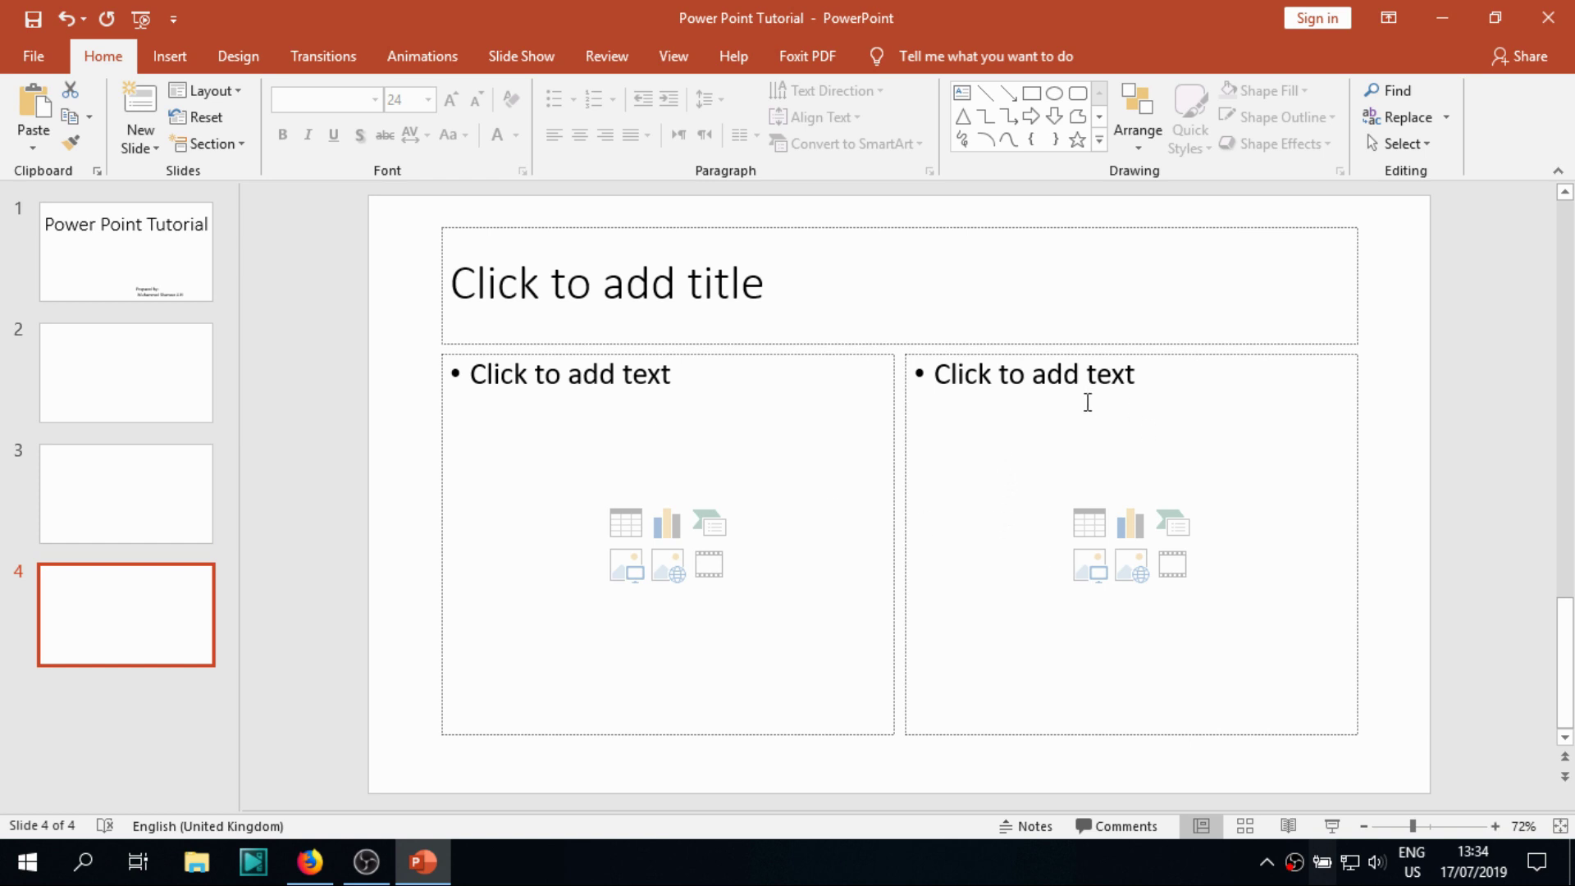
pyautogui.click(139, 149)
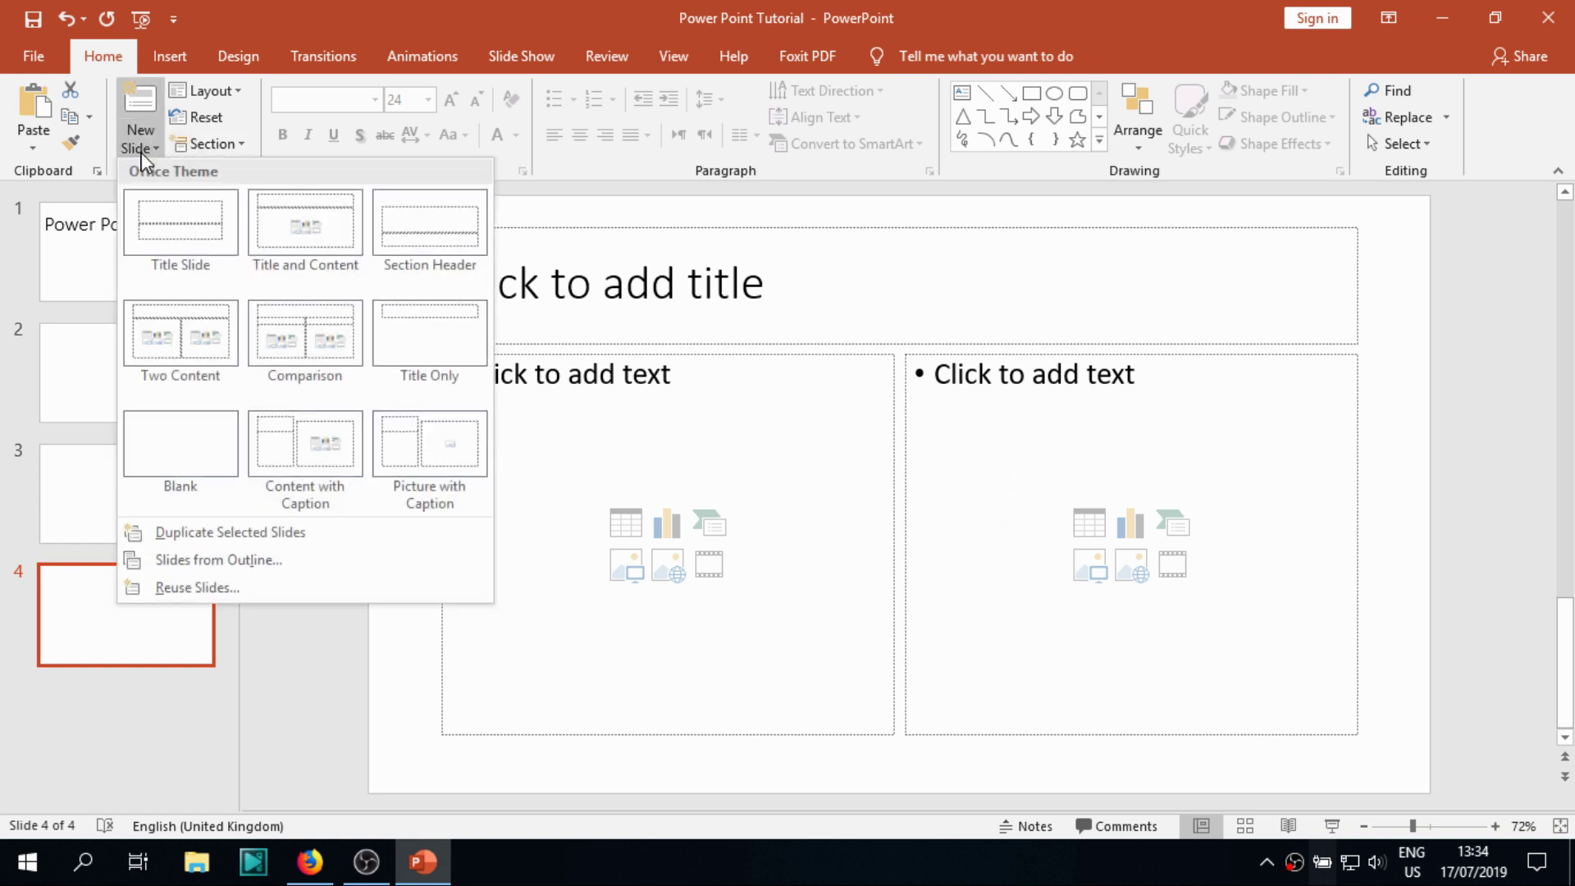
pyautogui.click(323, 347)
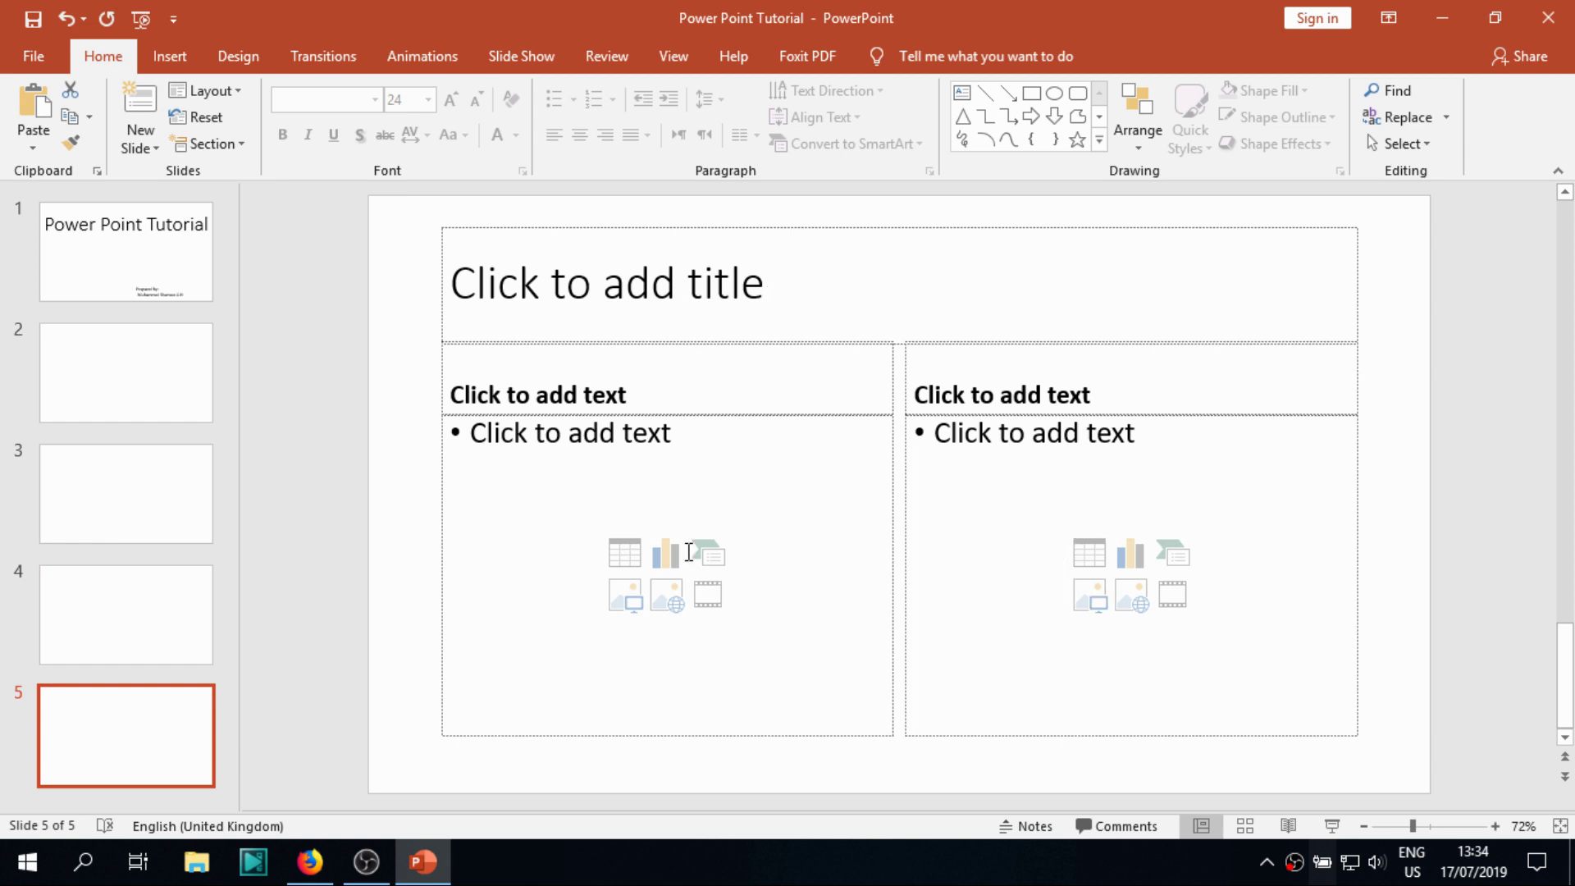
# Insert a 3-column, 2-row table in the left content area, below the left heading.
pyautogui.click(639, 555)
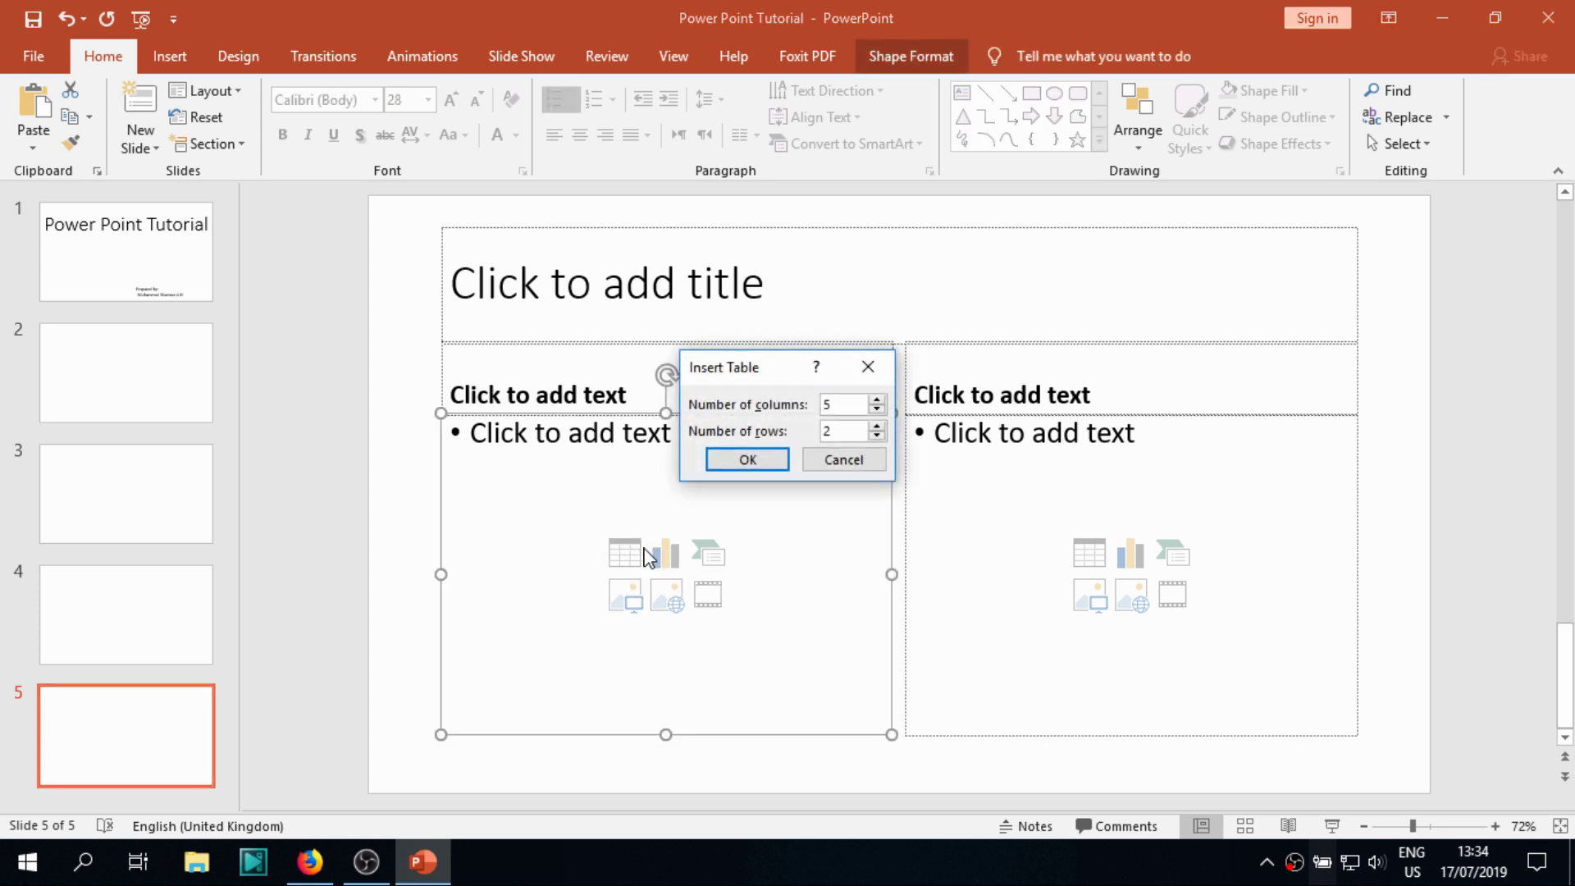
pyautogui.click(877, 409)
pyautogui.click(763, 462)
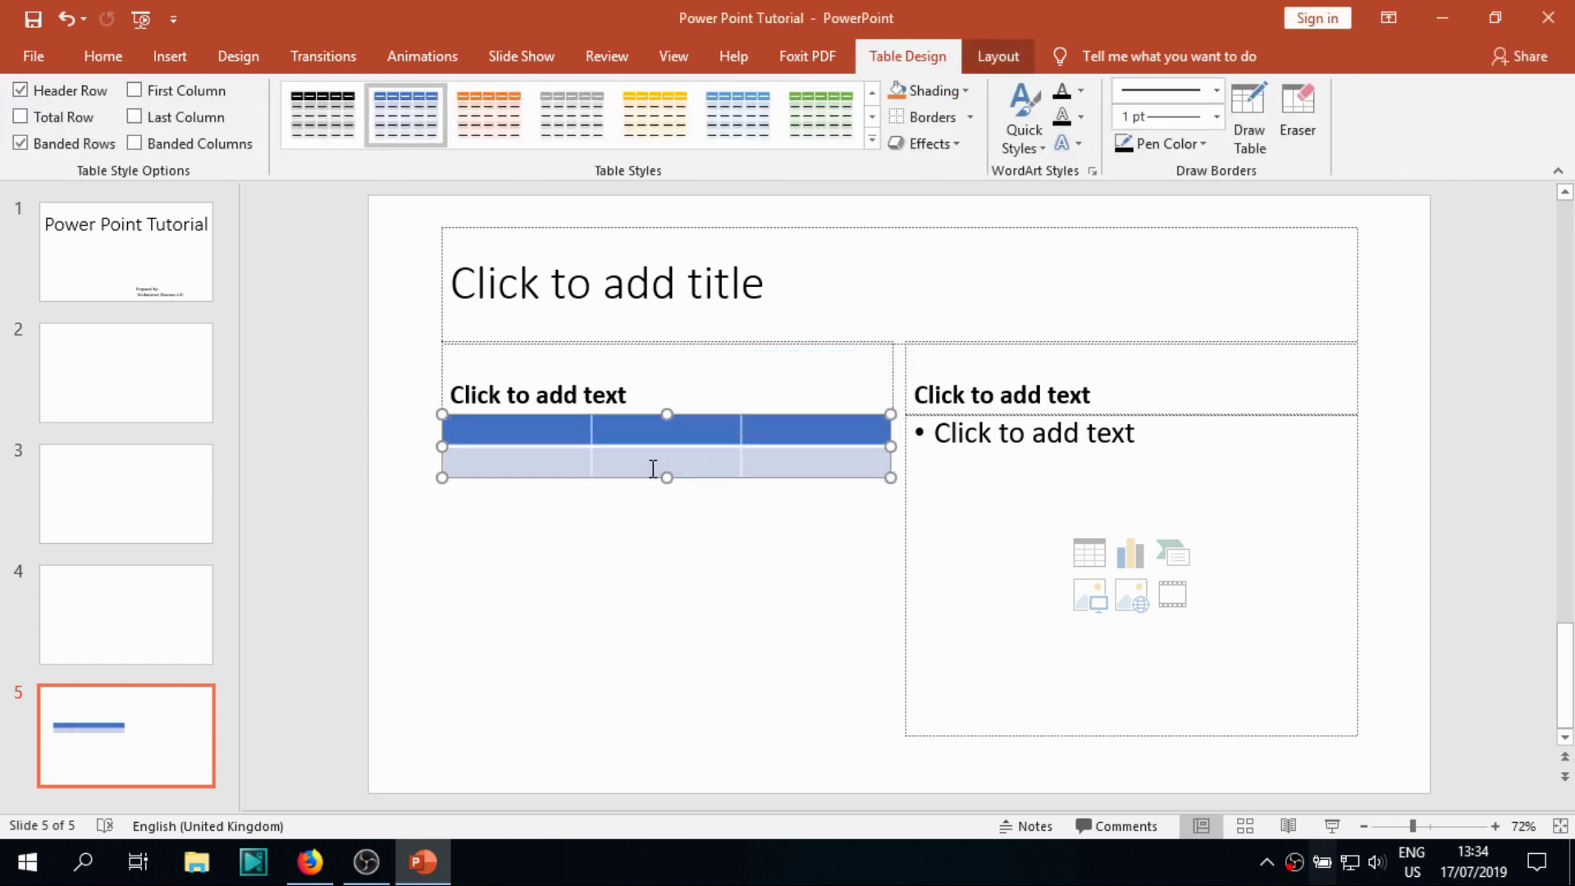
pyautogui.moveTo(637, 480); pyautogui.dragTo(632, 516)
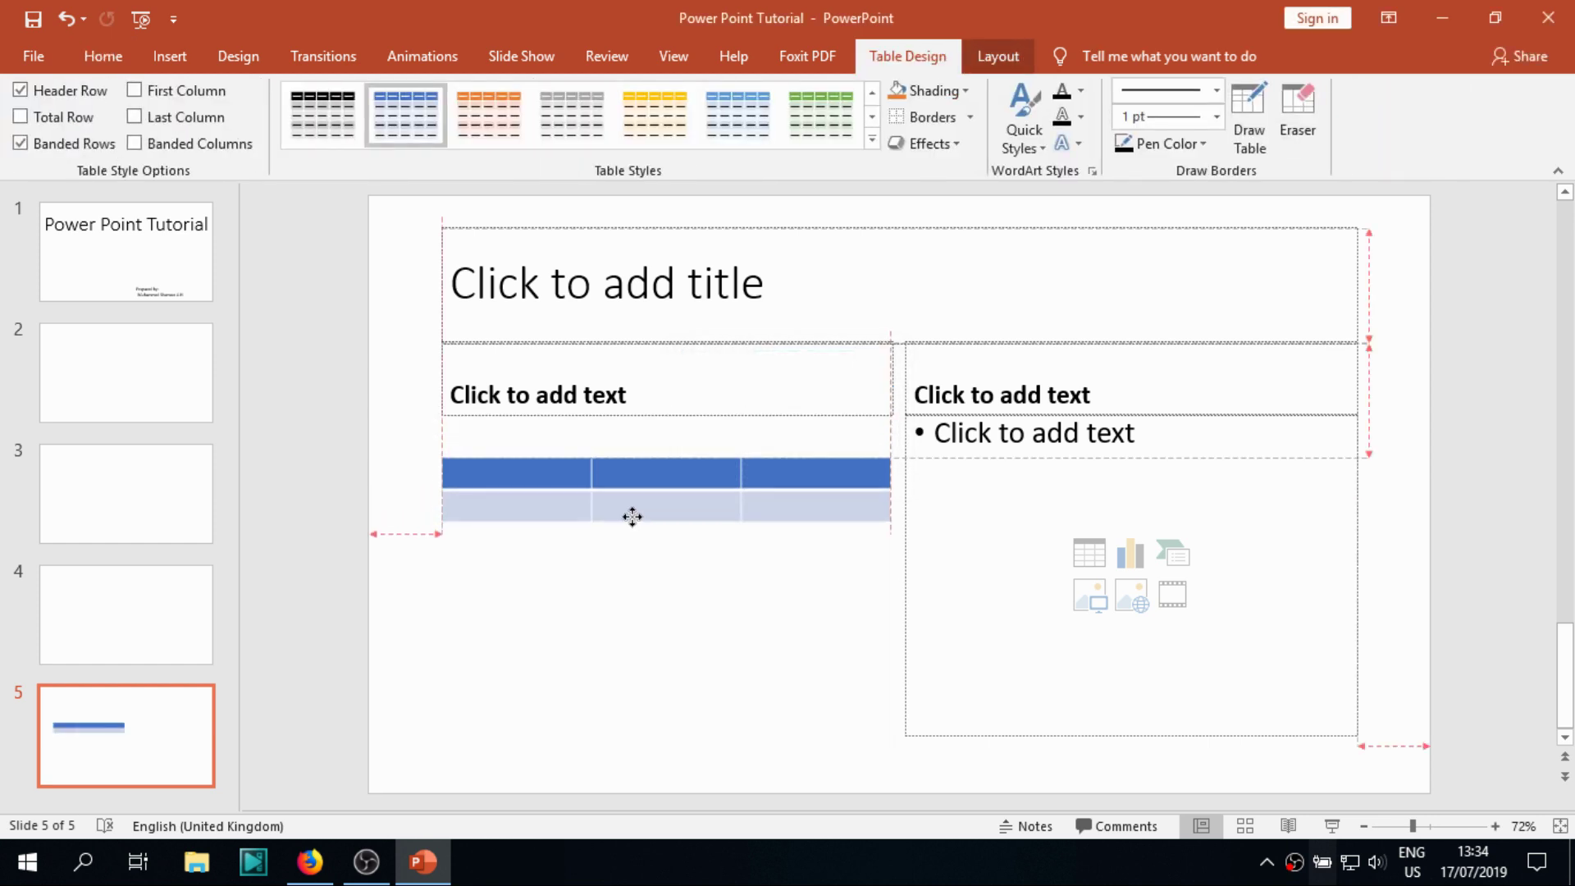
pyautogui.click(643, 590)
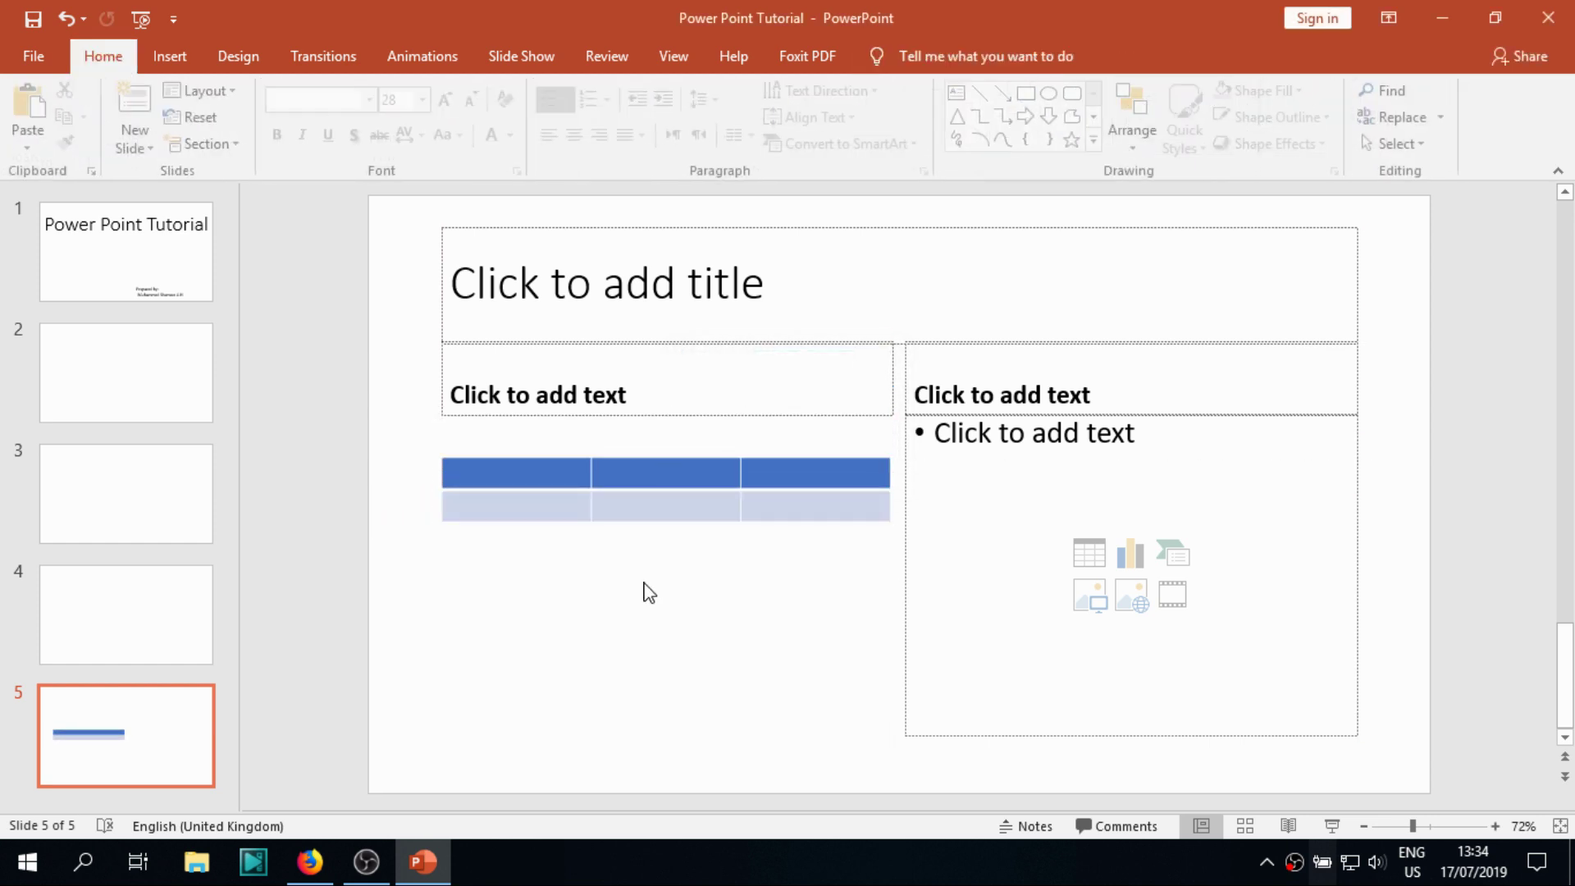
# Try a 4-column, 2-row table in the right content area, then undo it.
pyautogui.click(1089, 552)
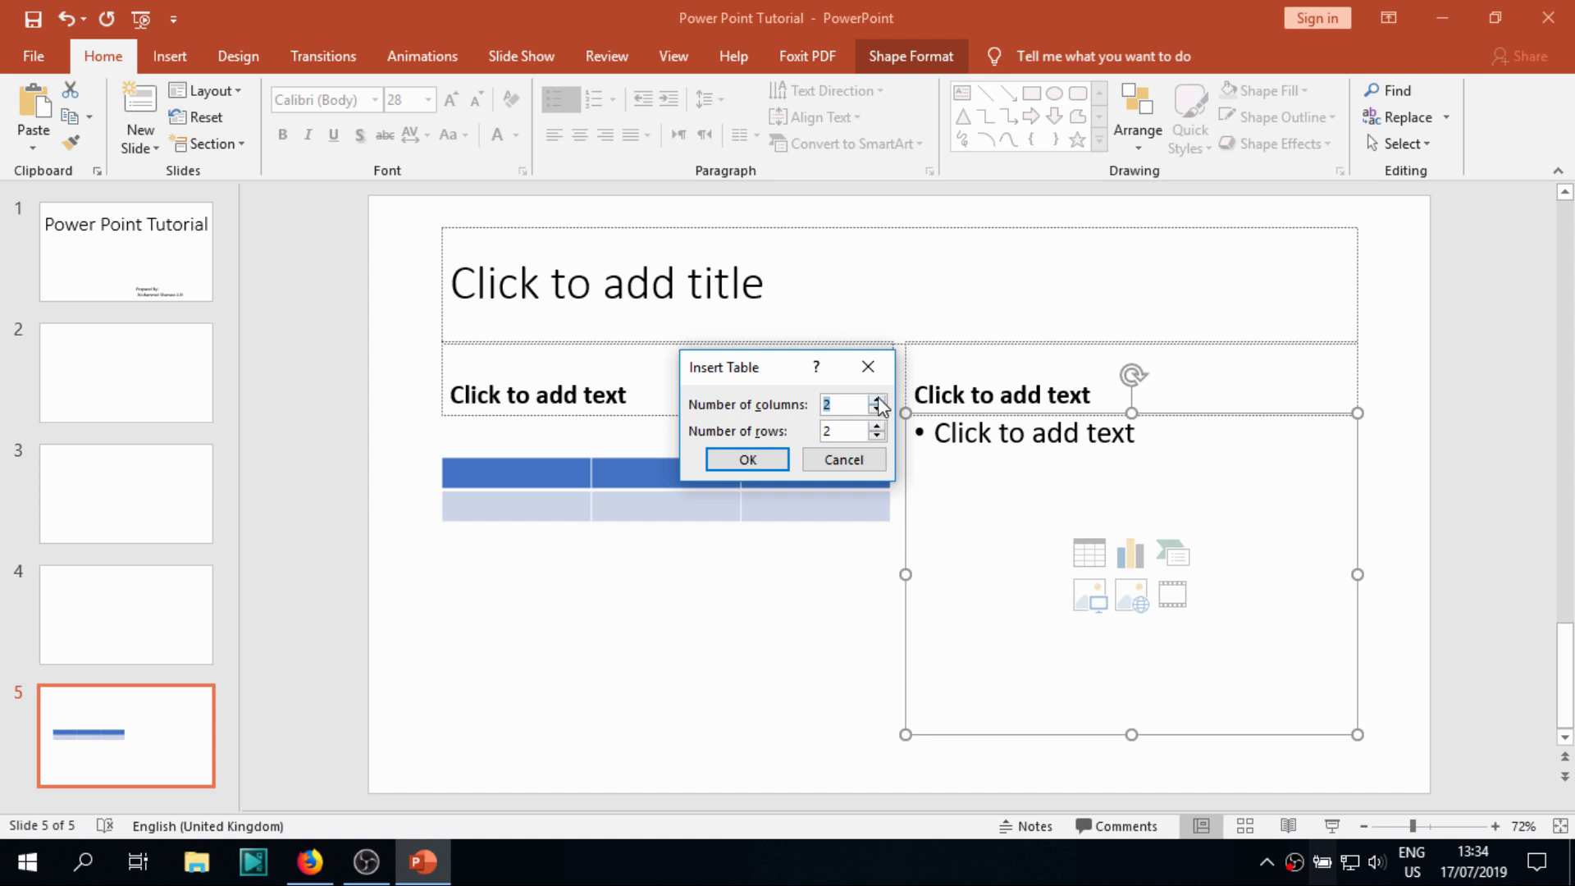
pyautogui.click(877, 401)
pyautogui.click(748, 459)
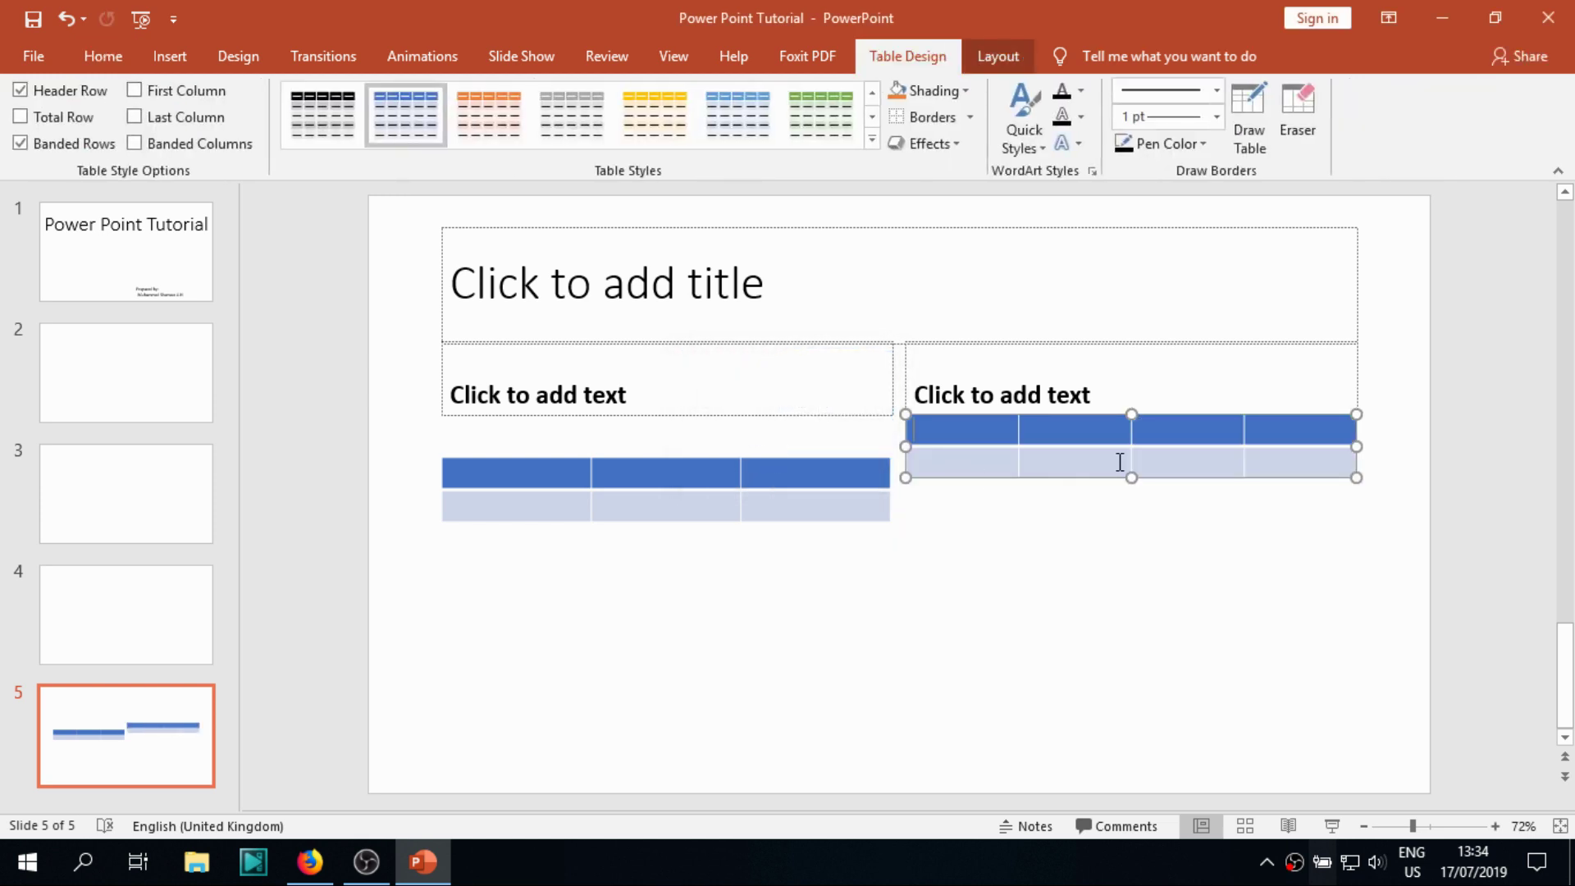
pyautogui.moveTo(1111, 472); pyautogui.dragTo(1105, 515)
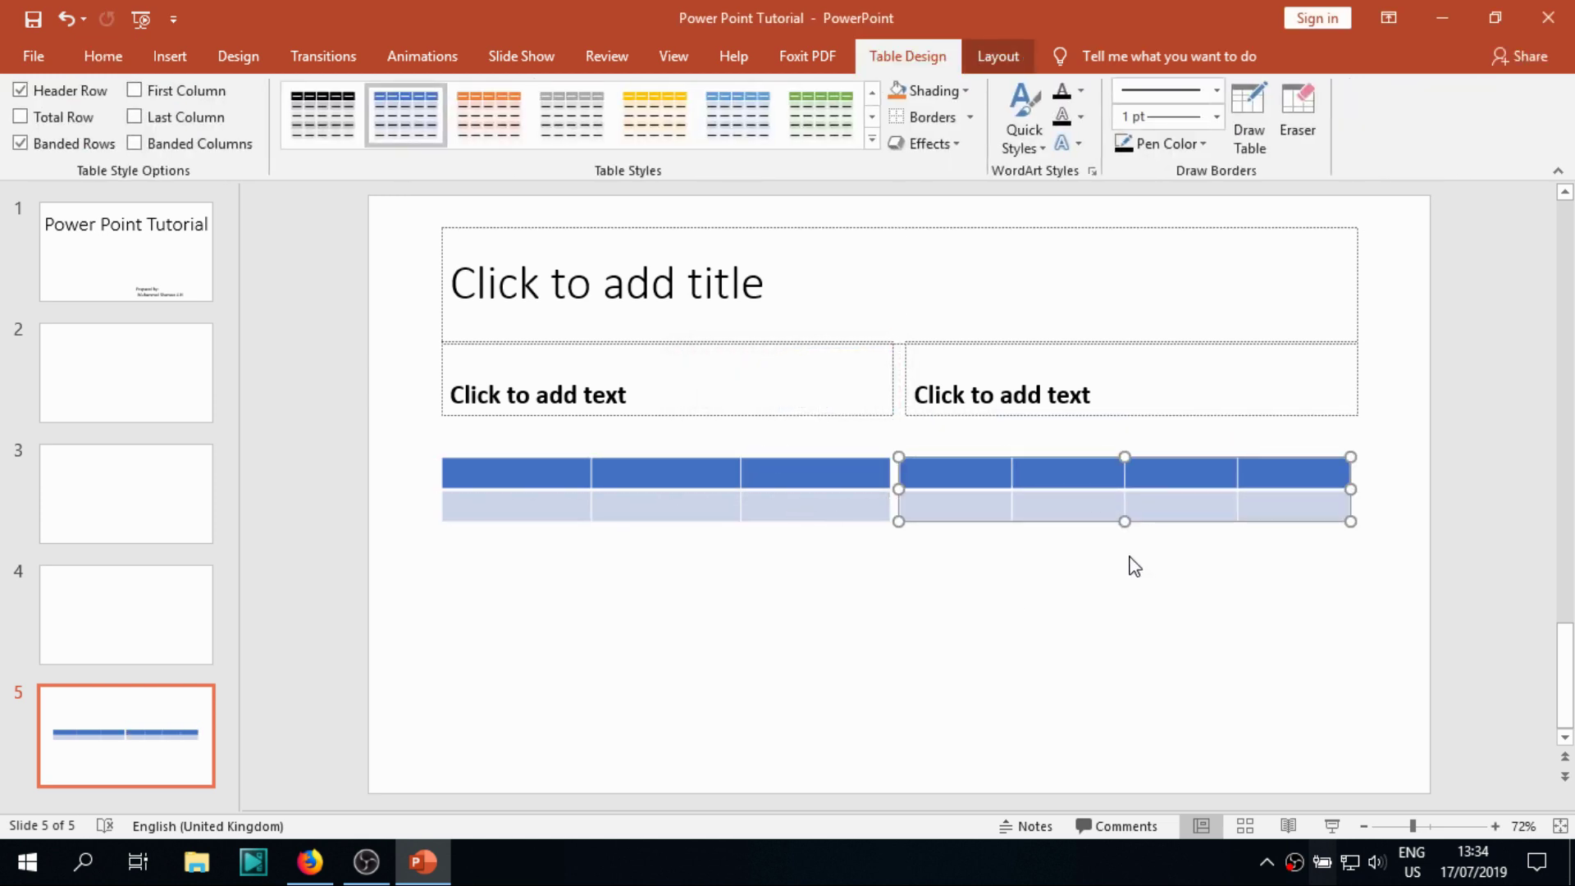
pyautogui.hotkey('ctrl', 'z')
pyautogui.hotkey('ctrl', 'z')
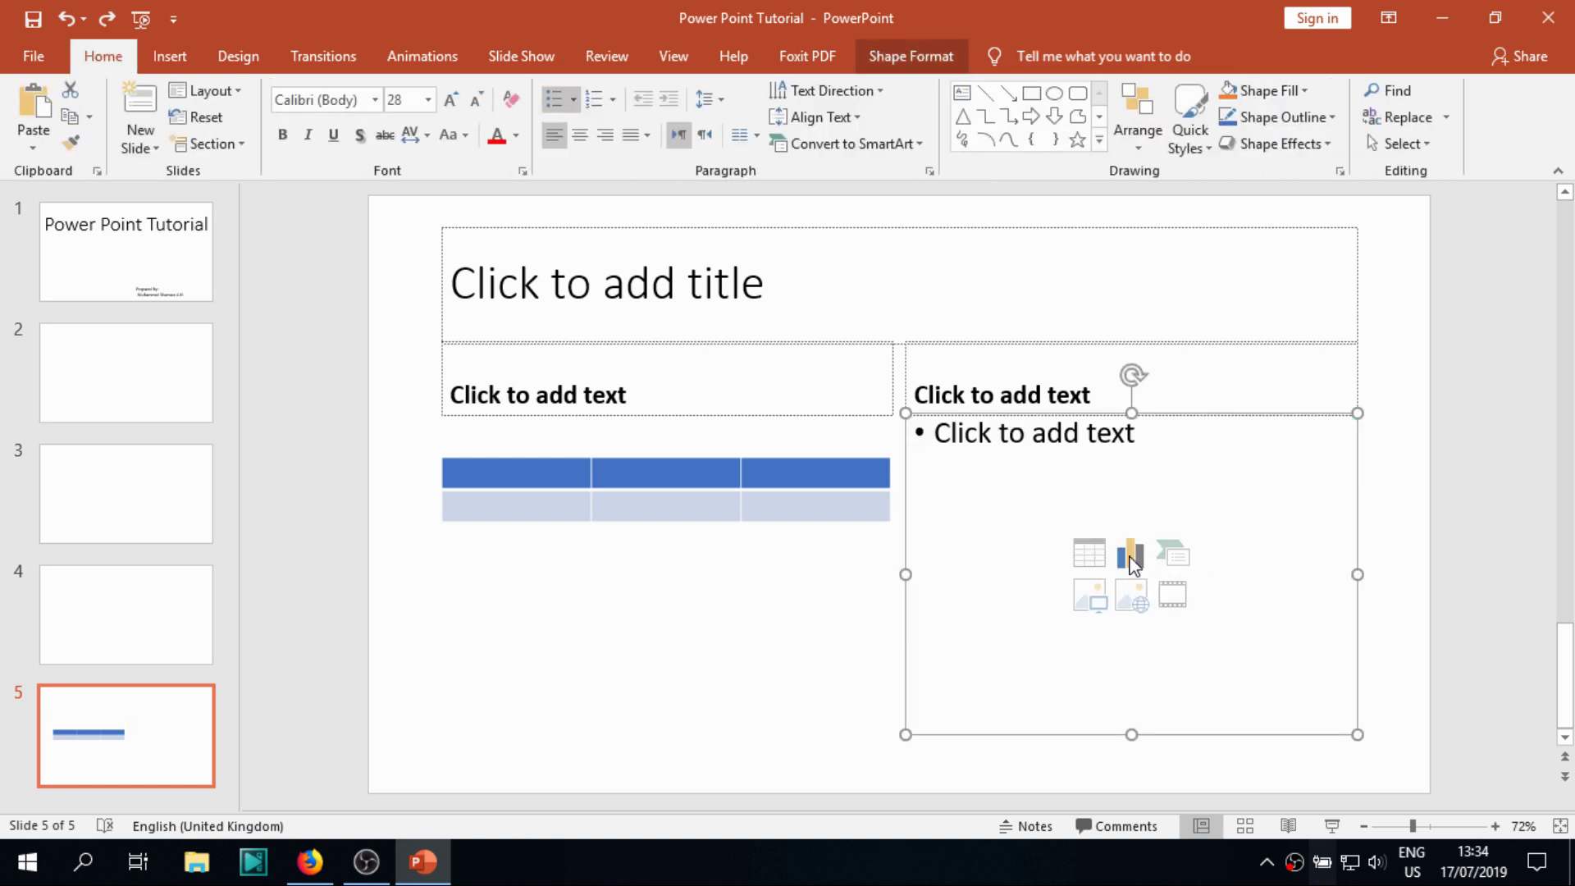
# Insert a stacked column chart into the Comparison slide's right content area.
pyautogui.click(1132, 561)
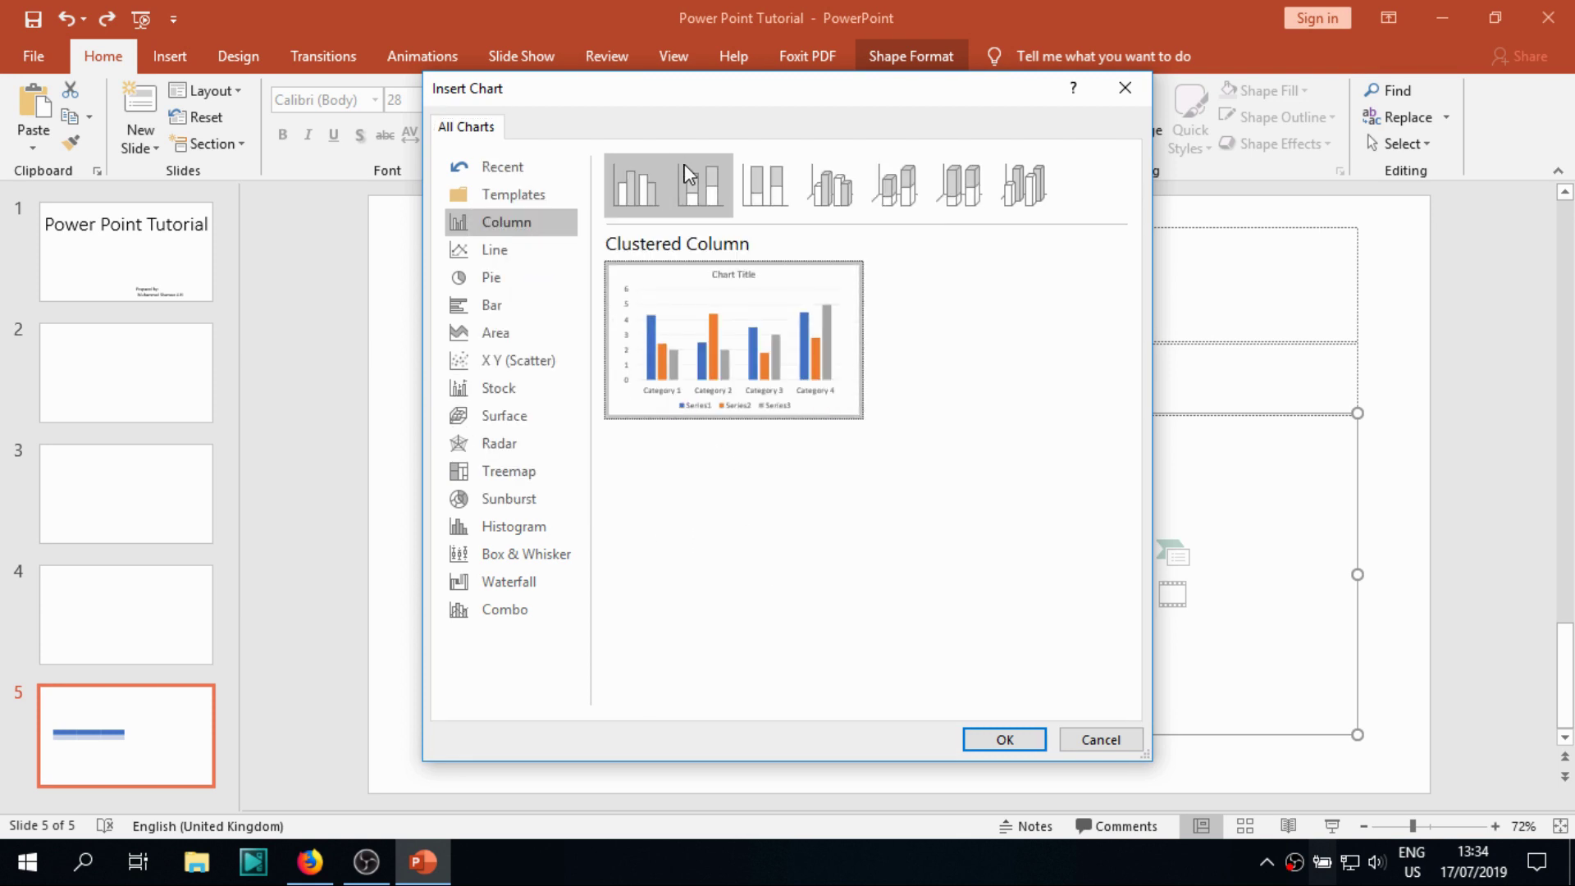
pyautogui.click(683, 160)
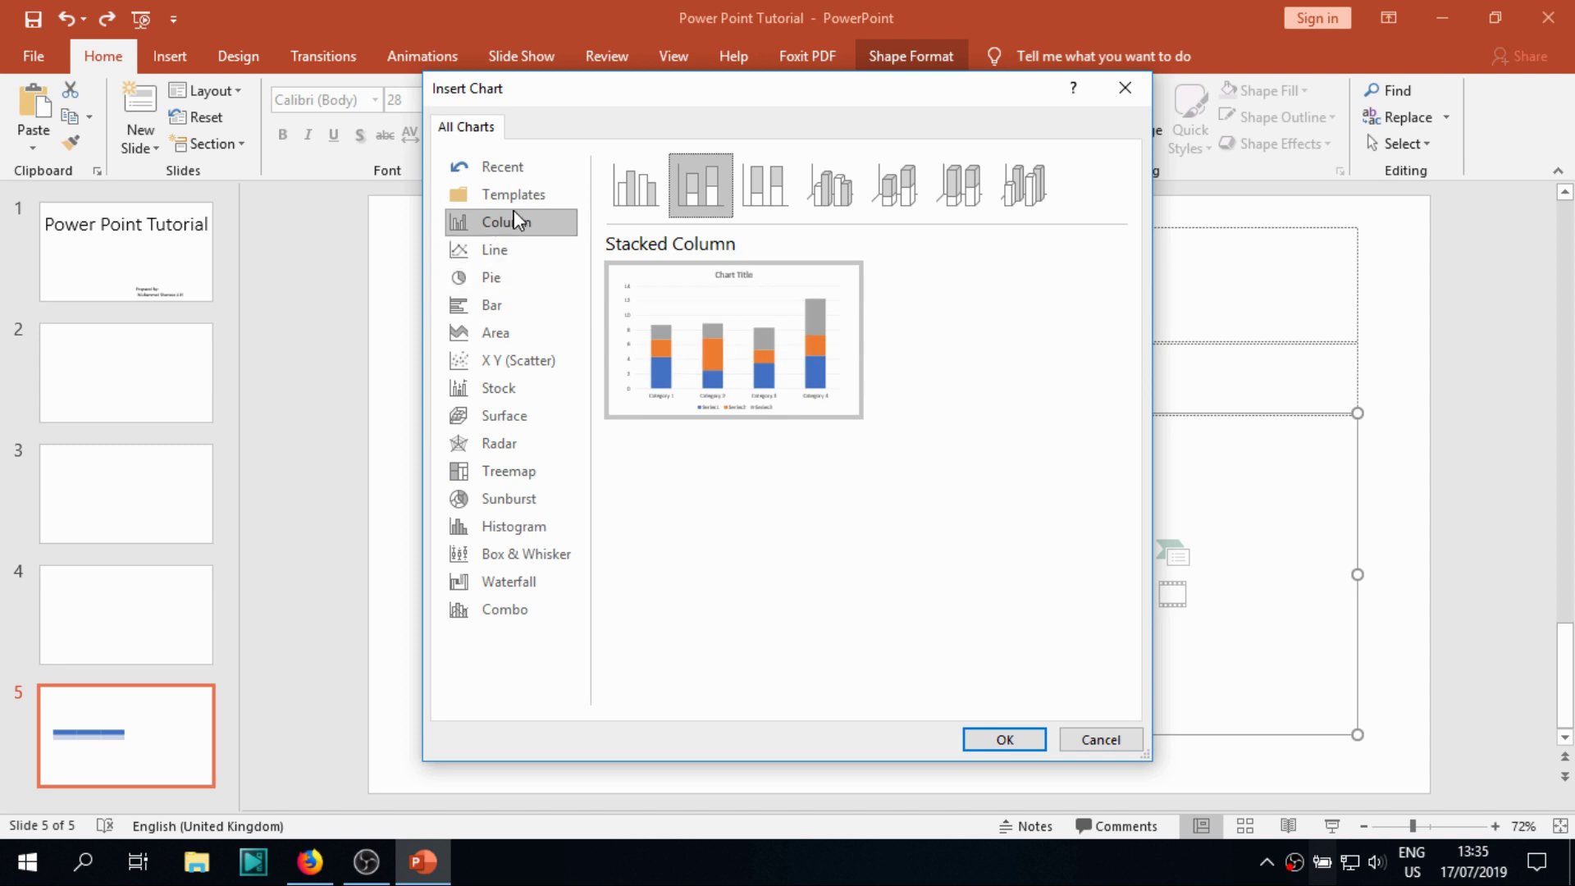
pyautogui.moveTo(683, 334)
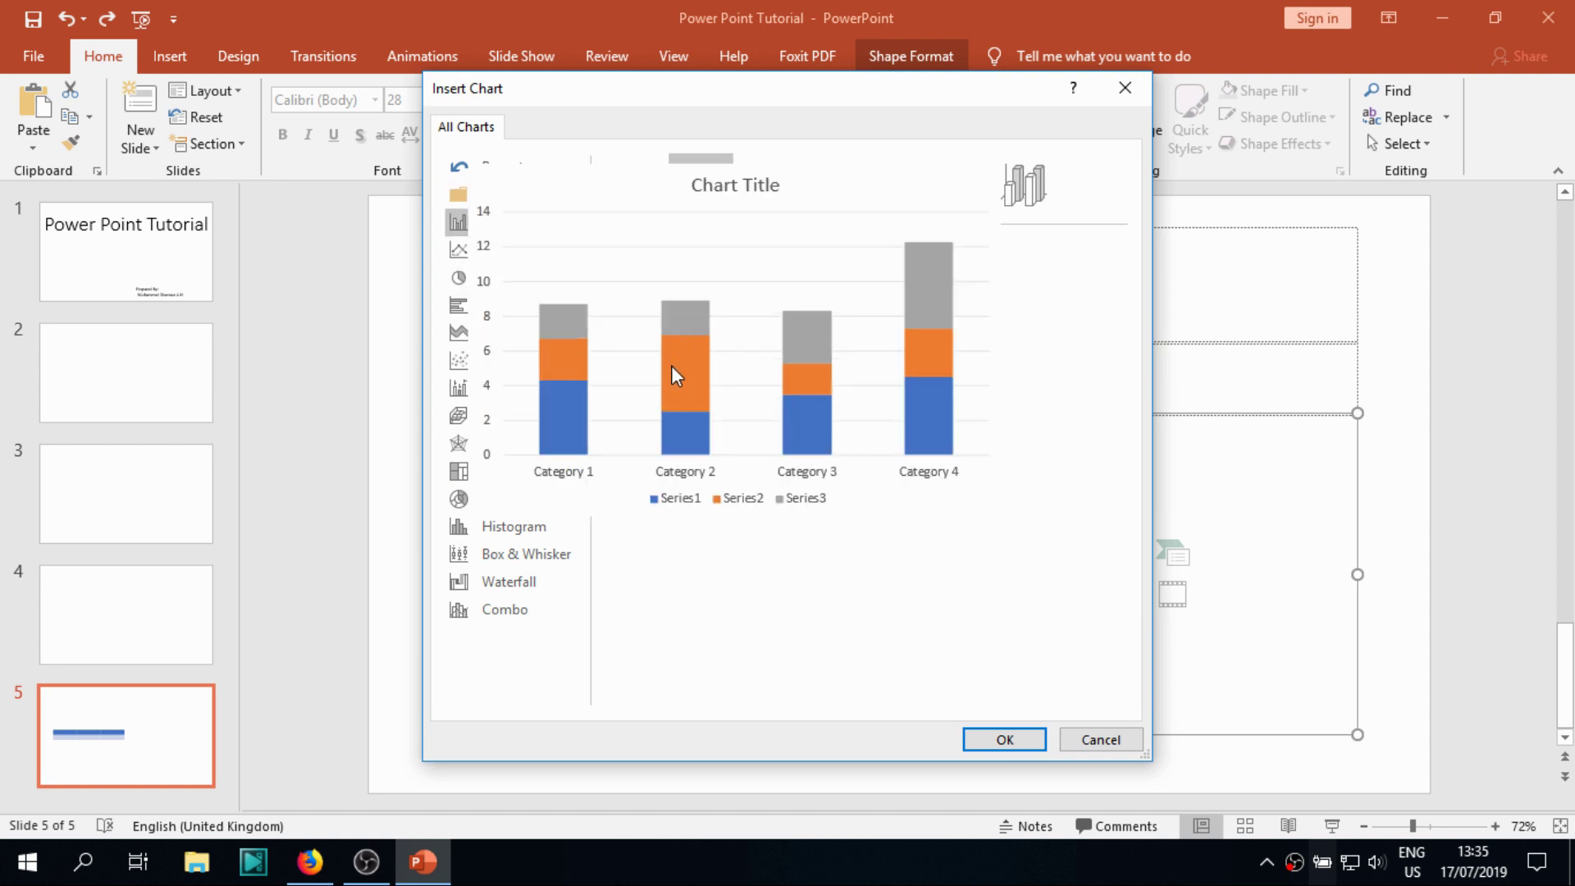
pyautogui.click(994, 741)
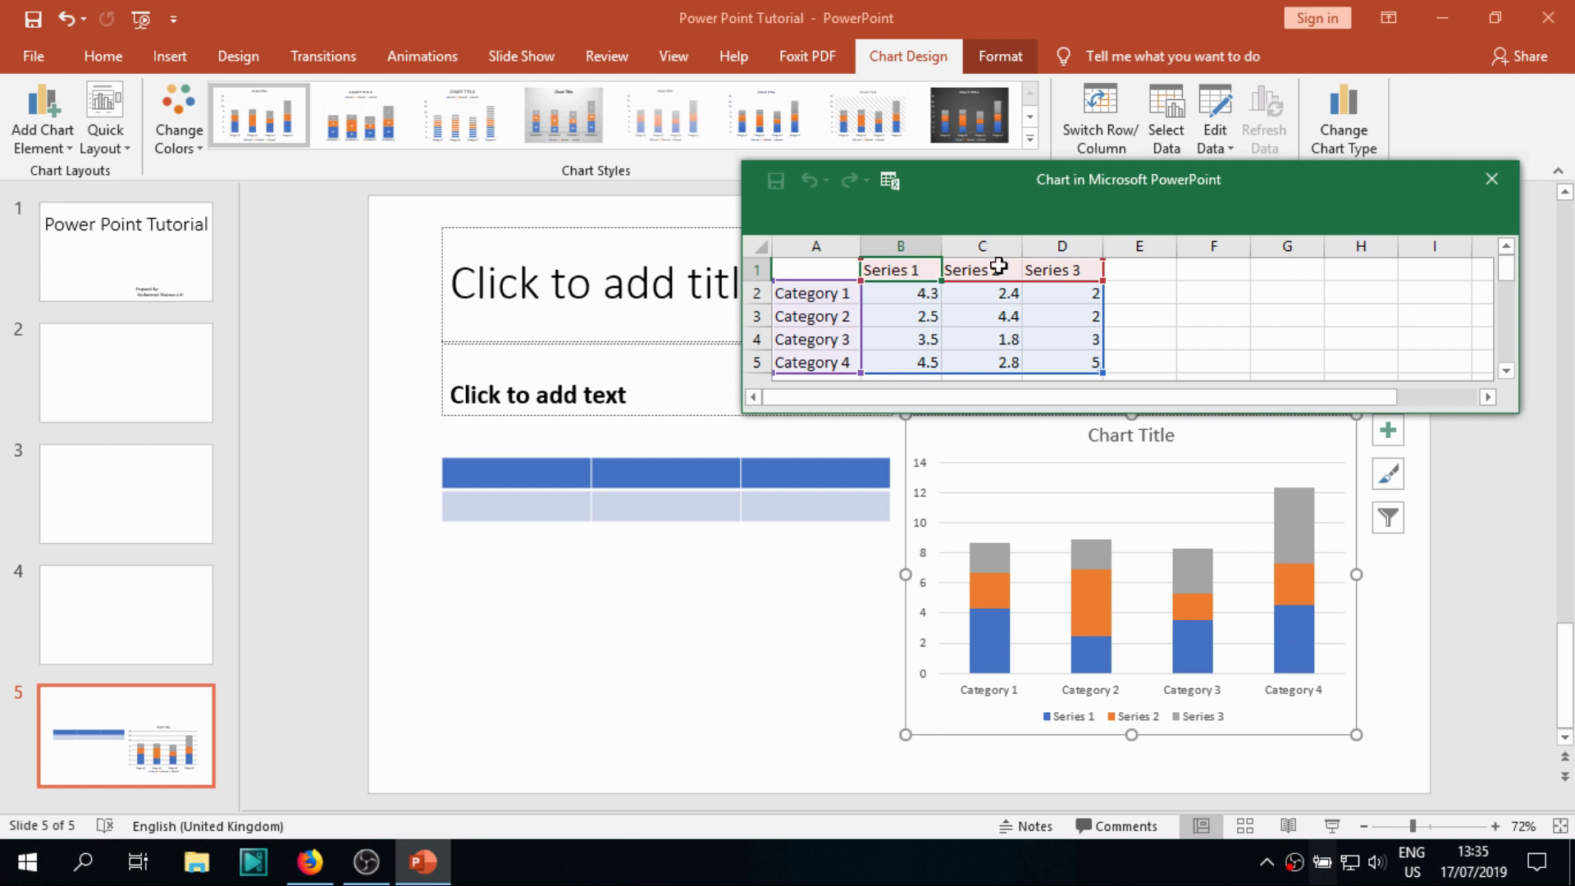
# Rename the chart series to Group 1, Group 2 and Group 3 in the data sheet.
pyautogui.write('Group')
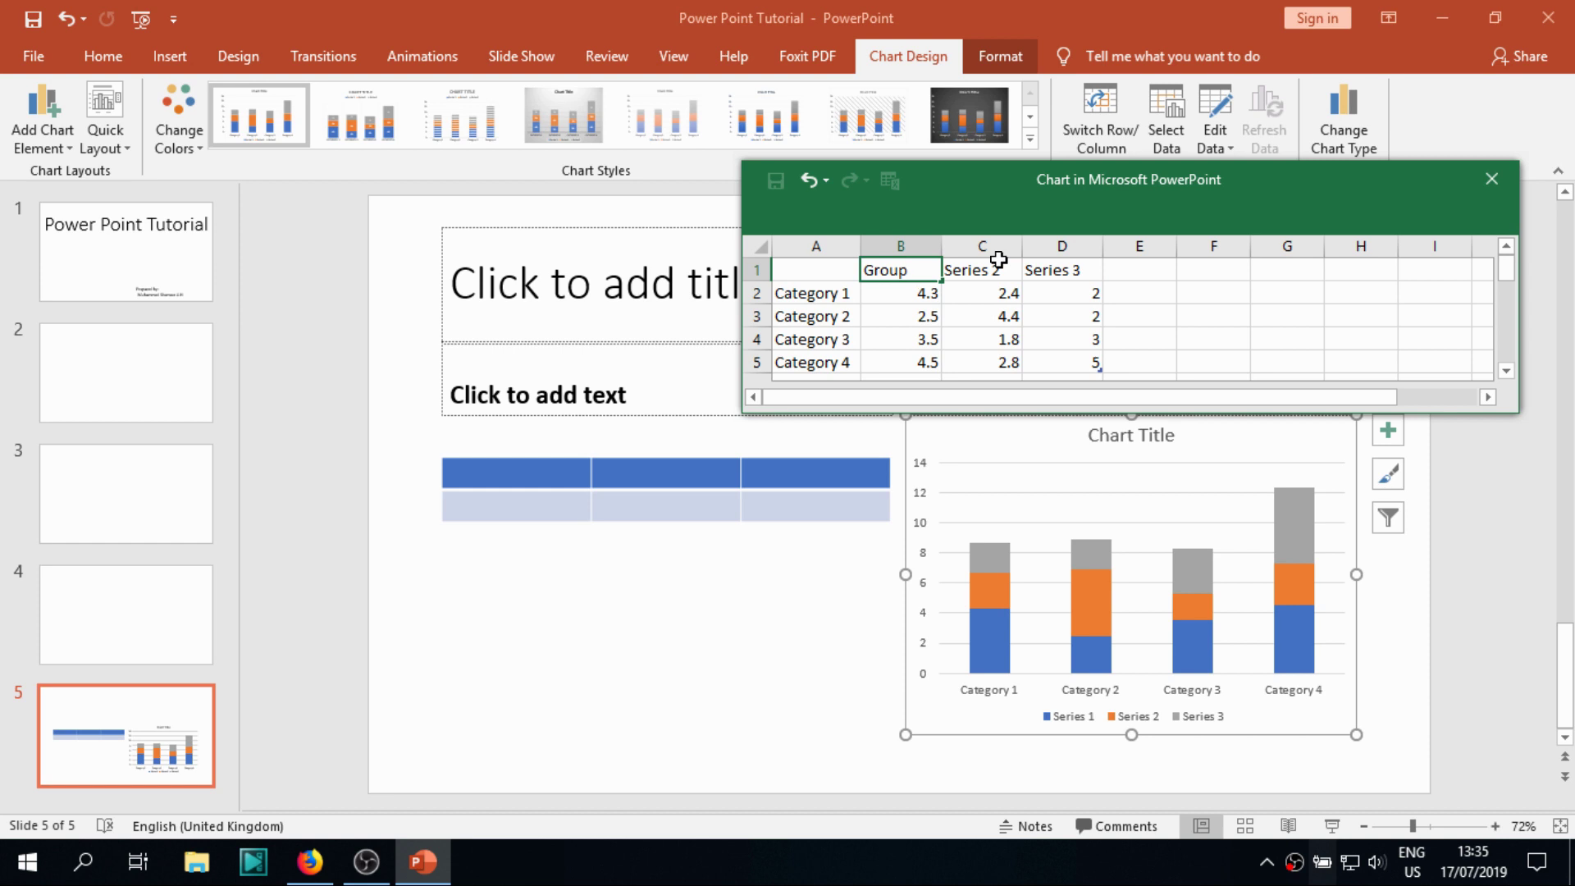
pyautogui.click(999, 261)
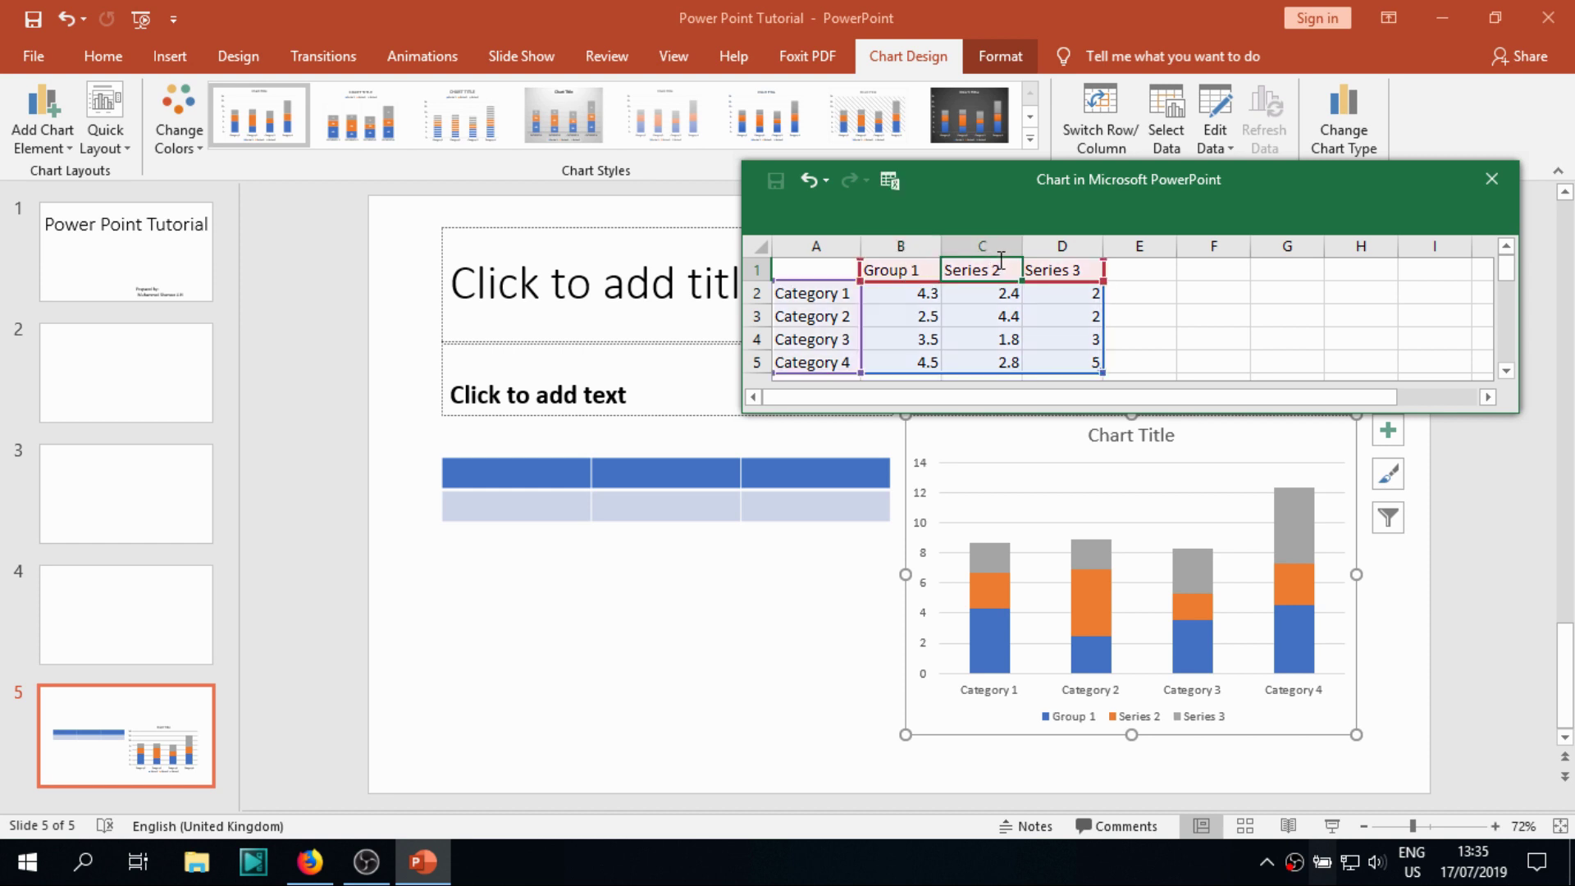
pyautogui.write('Group 2')
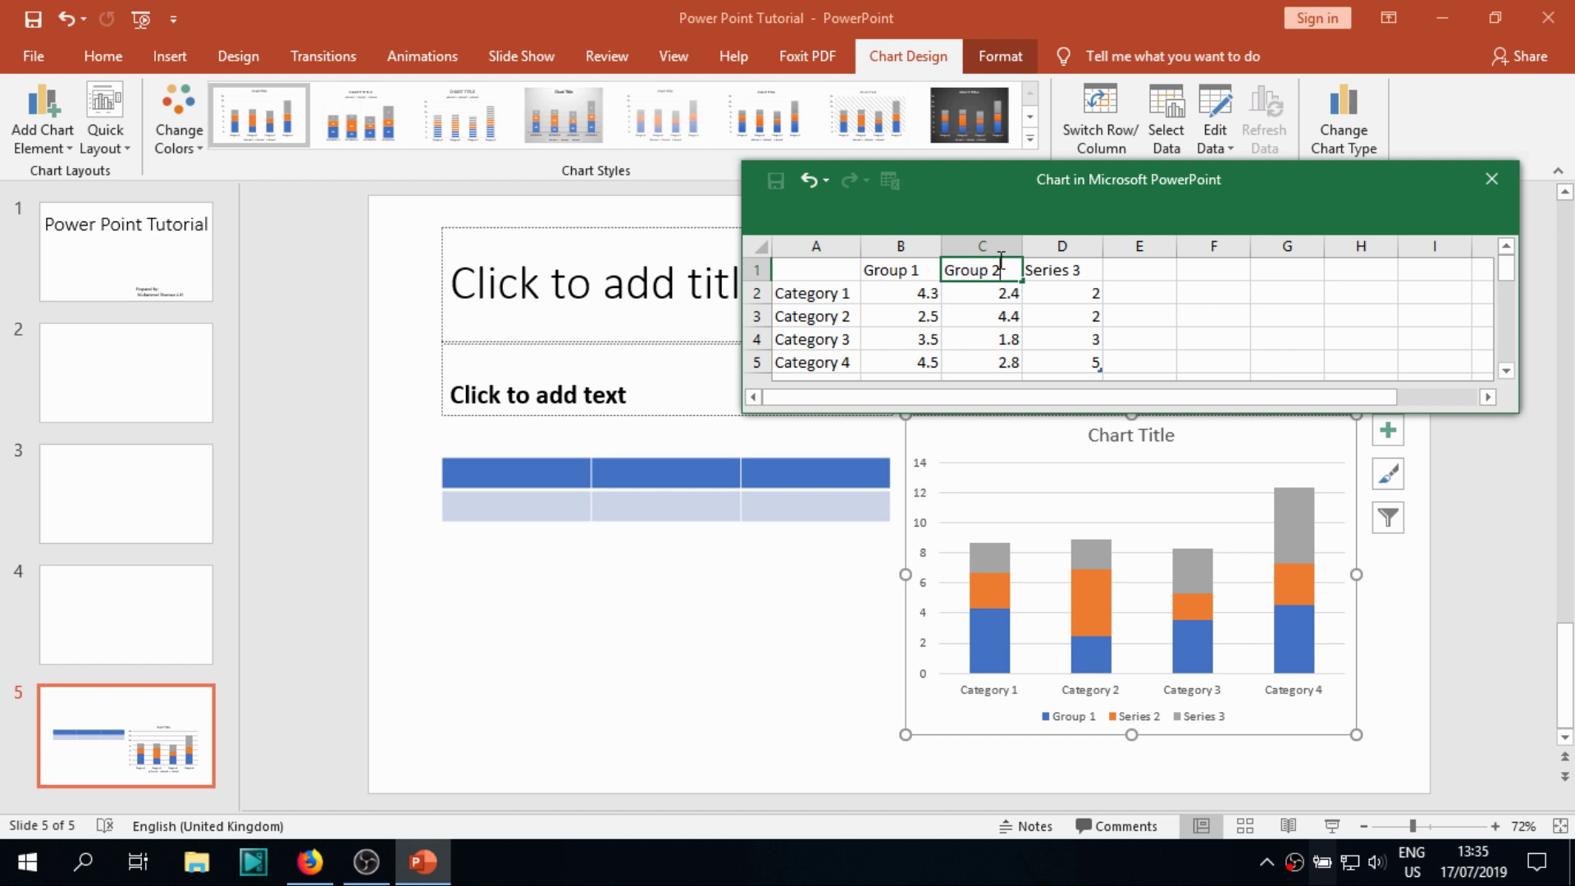
pyautogui.press('Tab')
pyautogui.write('Group')
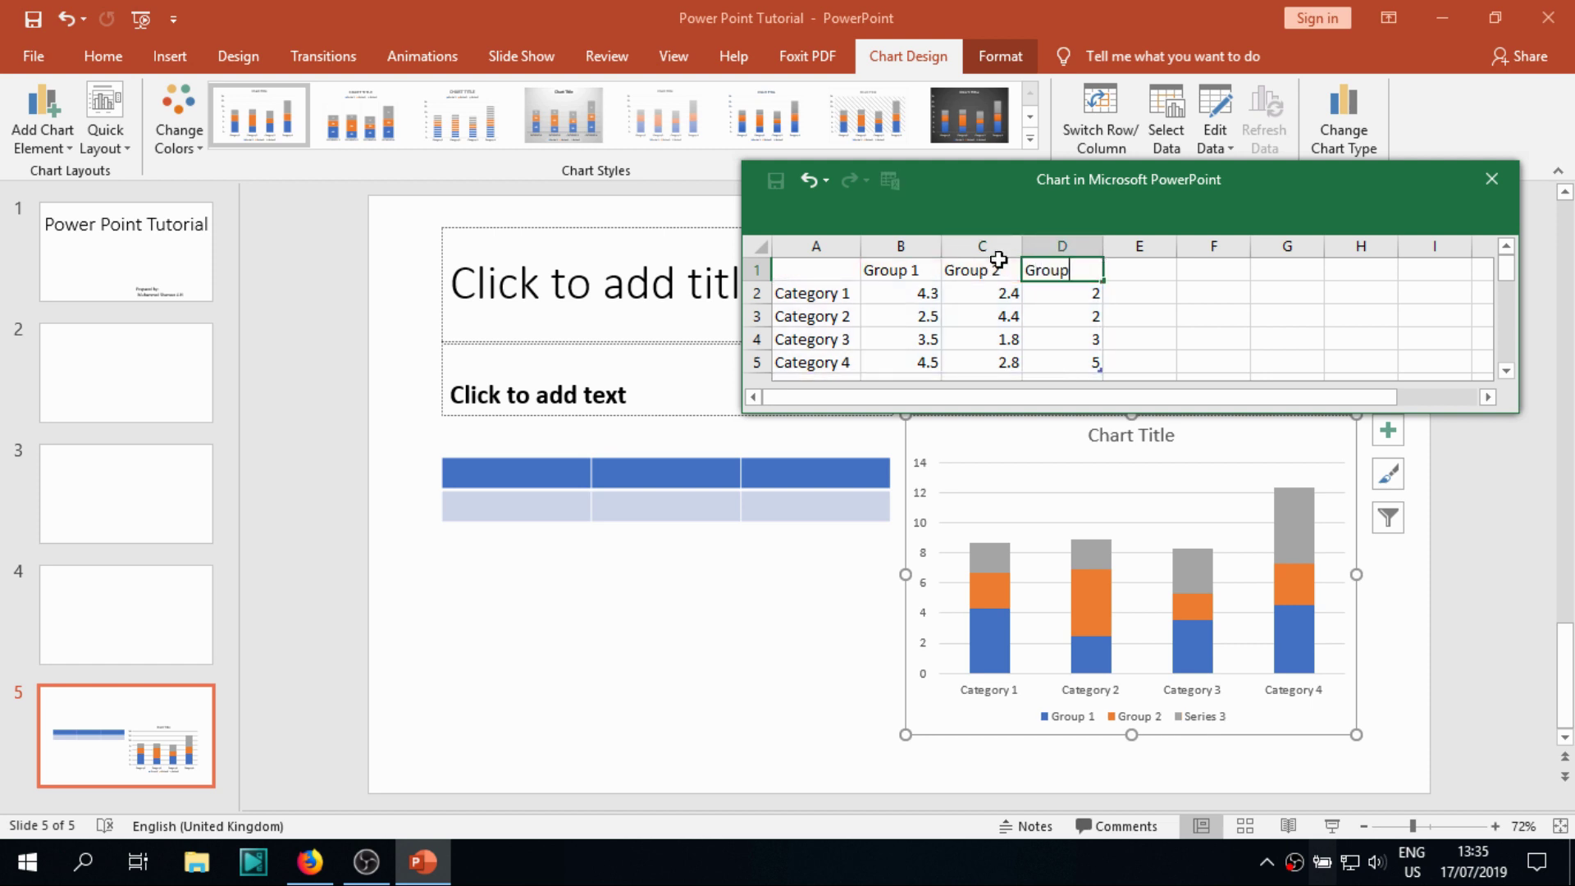
pyautogui.write(' 3')
pyautogui.press('Return')
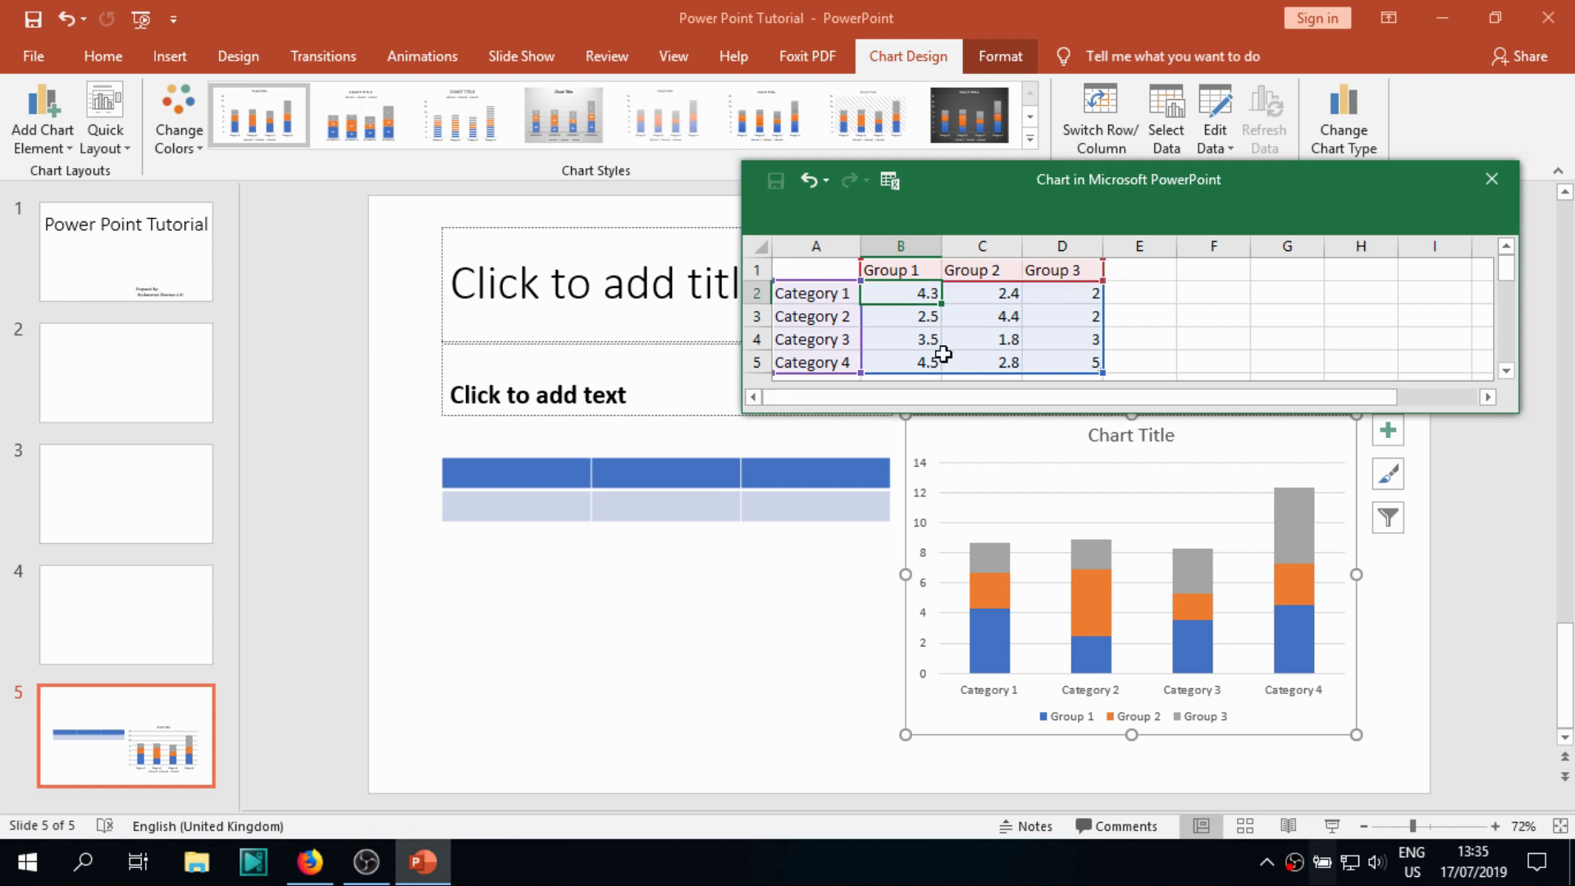
pyautogui.scroll(-1, 955, 341)
pyautogui.scroll(1, 968, 335)
pyautogui.click(1491, 180)
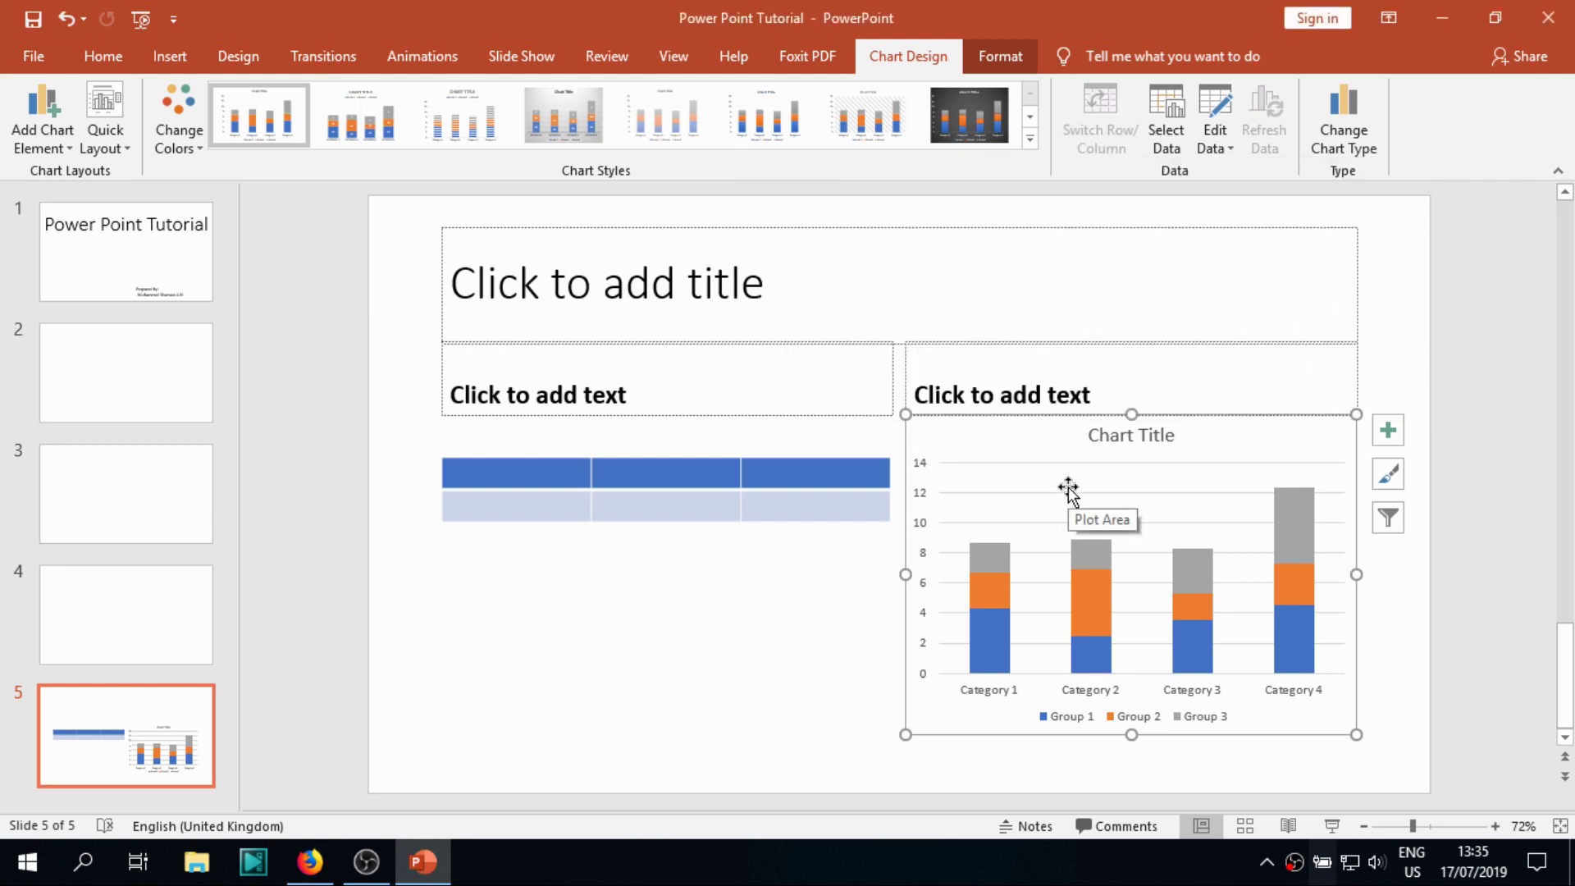
# Undo the chart and table, then preview the Picture Caption List SmartArt without inserting it.
pyautogui.hotkey('ctrl', 'z')
pyautogui.hotkey('ctrl', 'z')
pyautogui.hotkey('ctrl', 'z')
pyautogui.hotkey('ctrl', 'z')
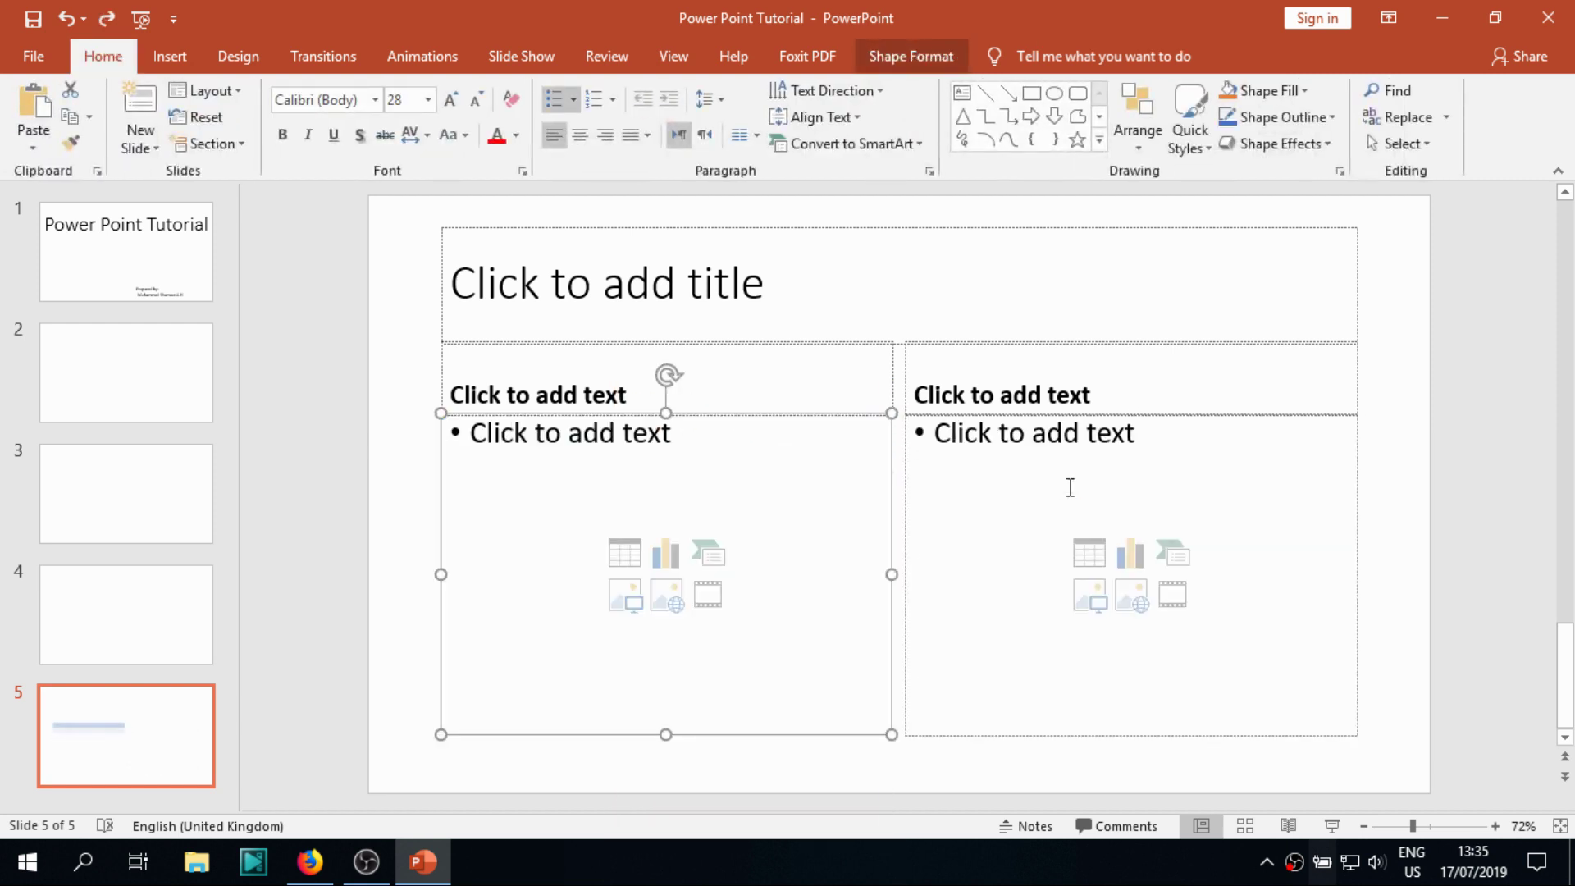
pyautogui.click(718, 560)
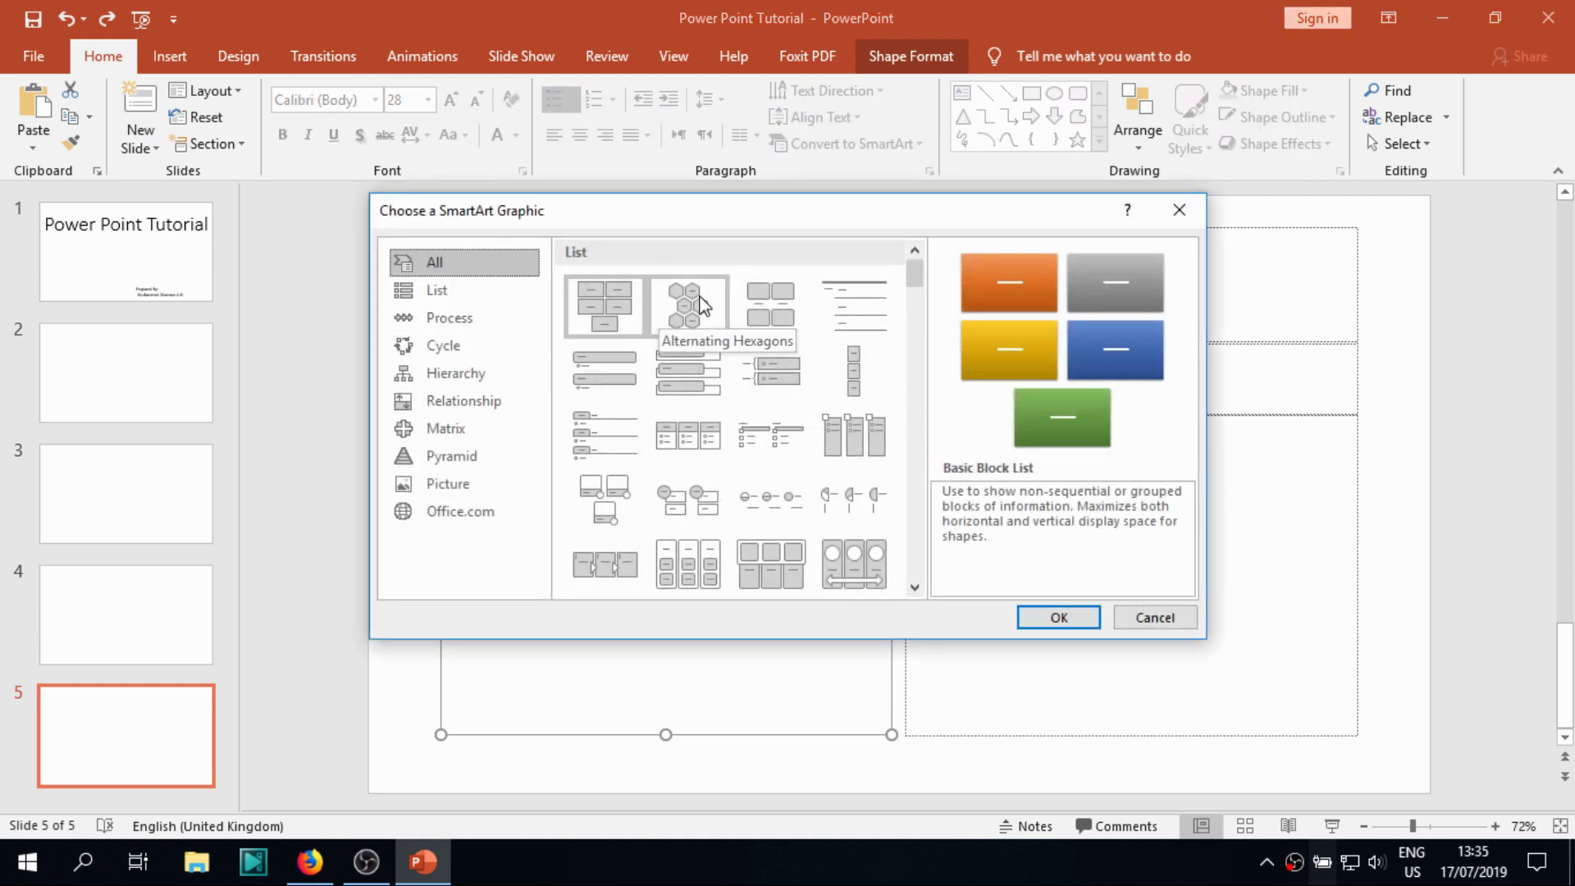
pyautogui.click(758, 318)
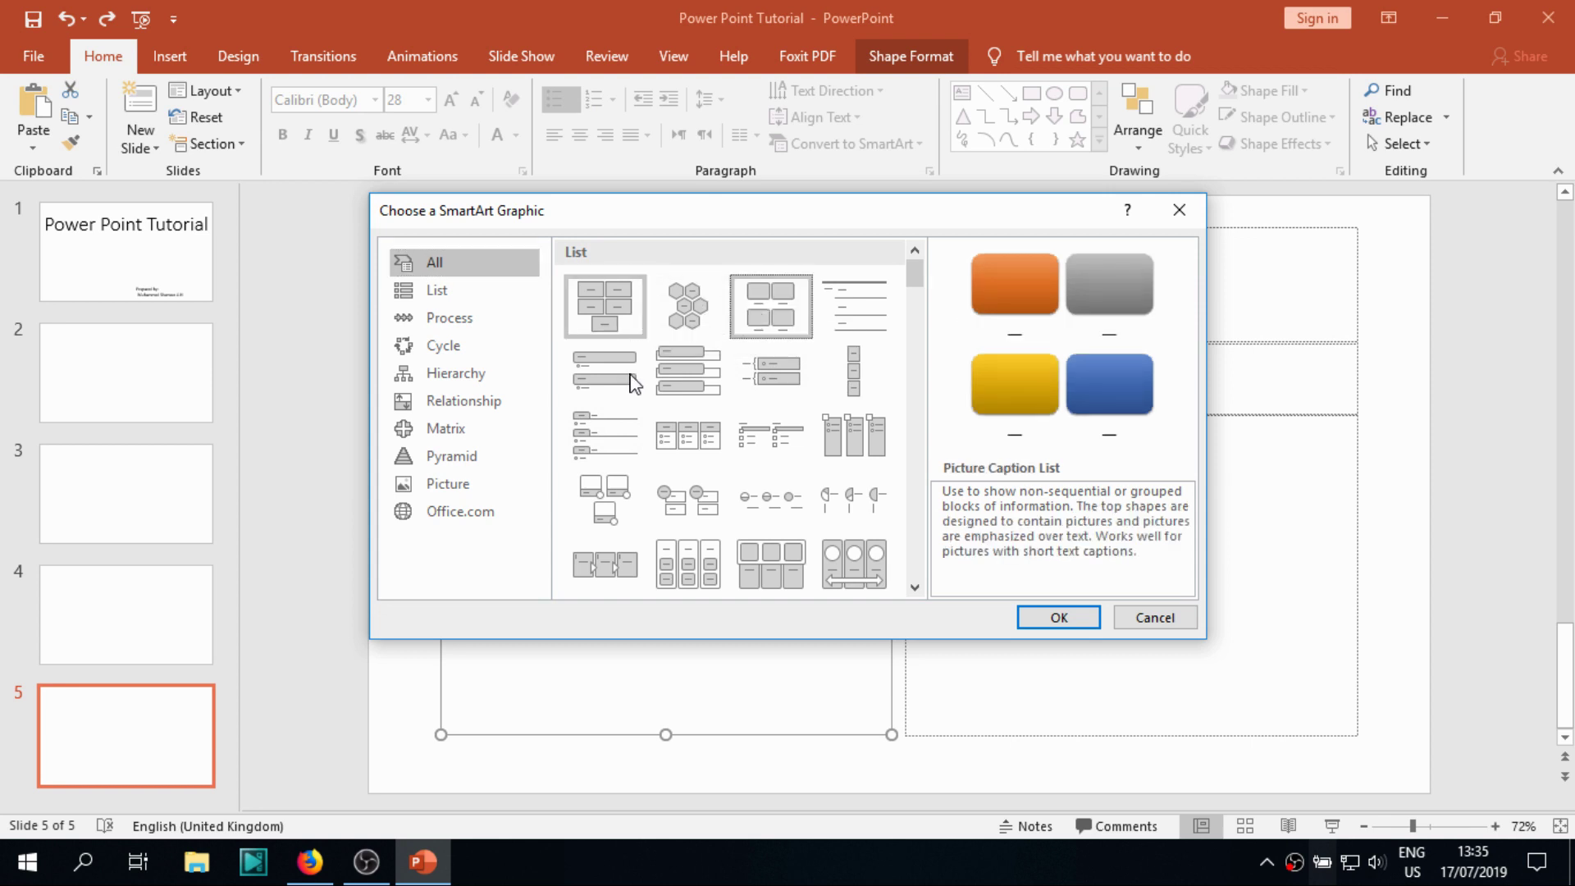
pyautogui.click(1156, 617)
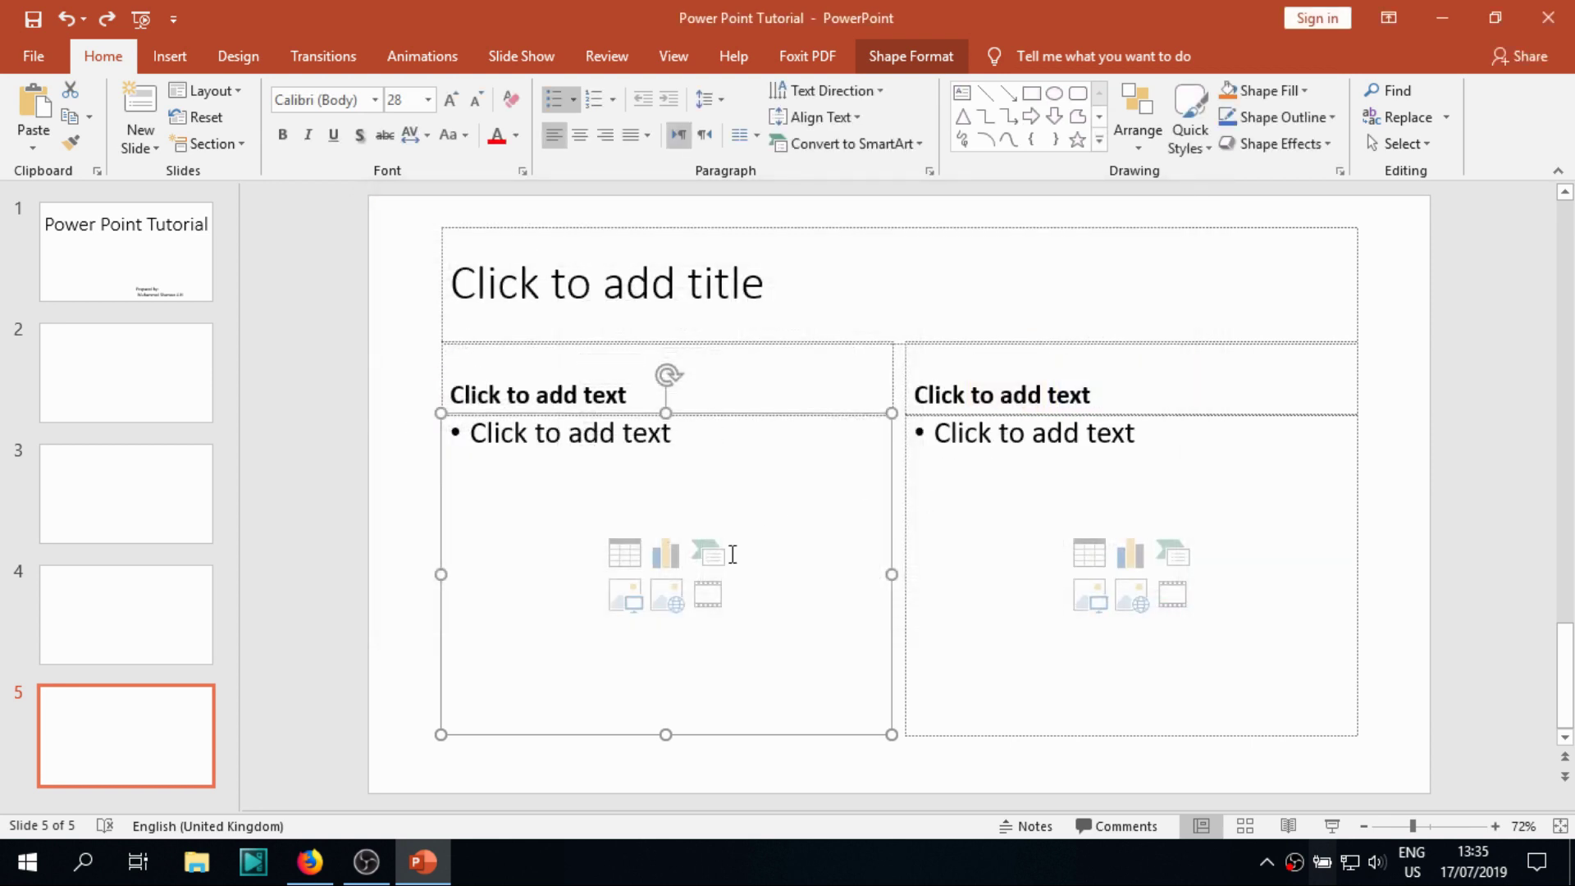
# Browse the Saved Pictures folder for a picture, then cancel without inserting.
pyautogui.click(621, 597)
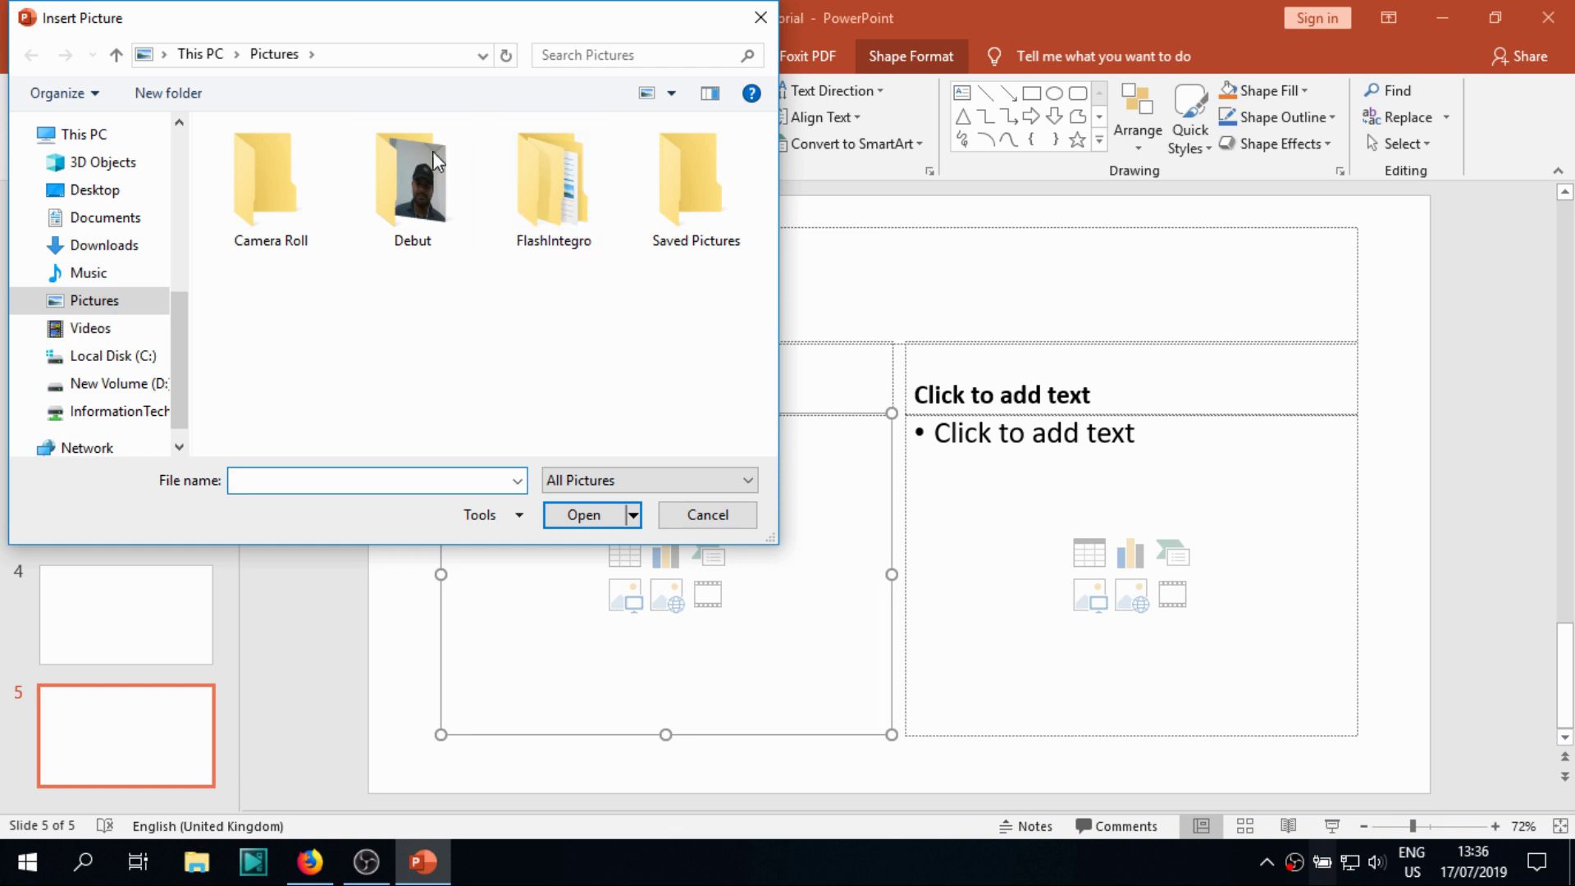
pyautogui.doubleClick(689, 182)
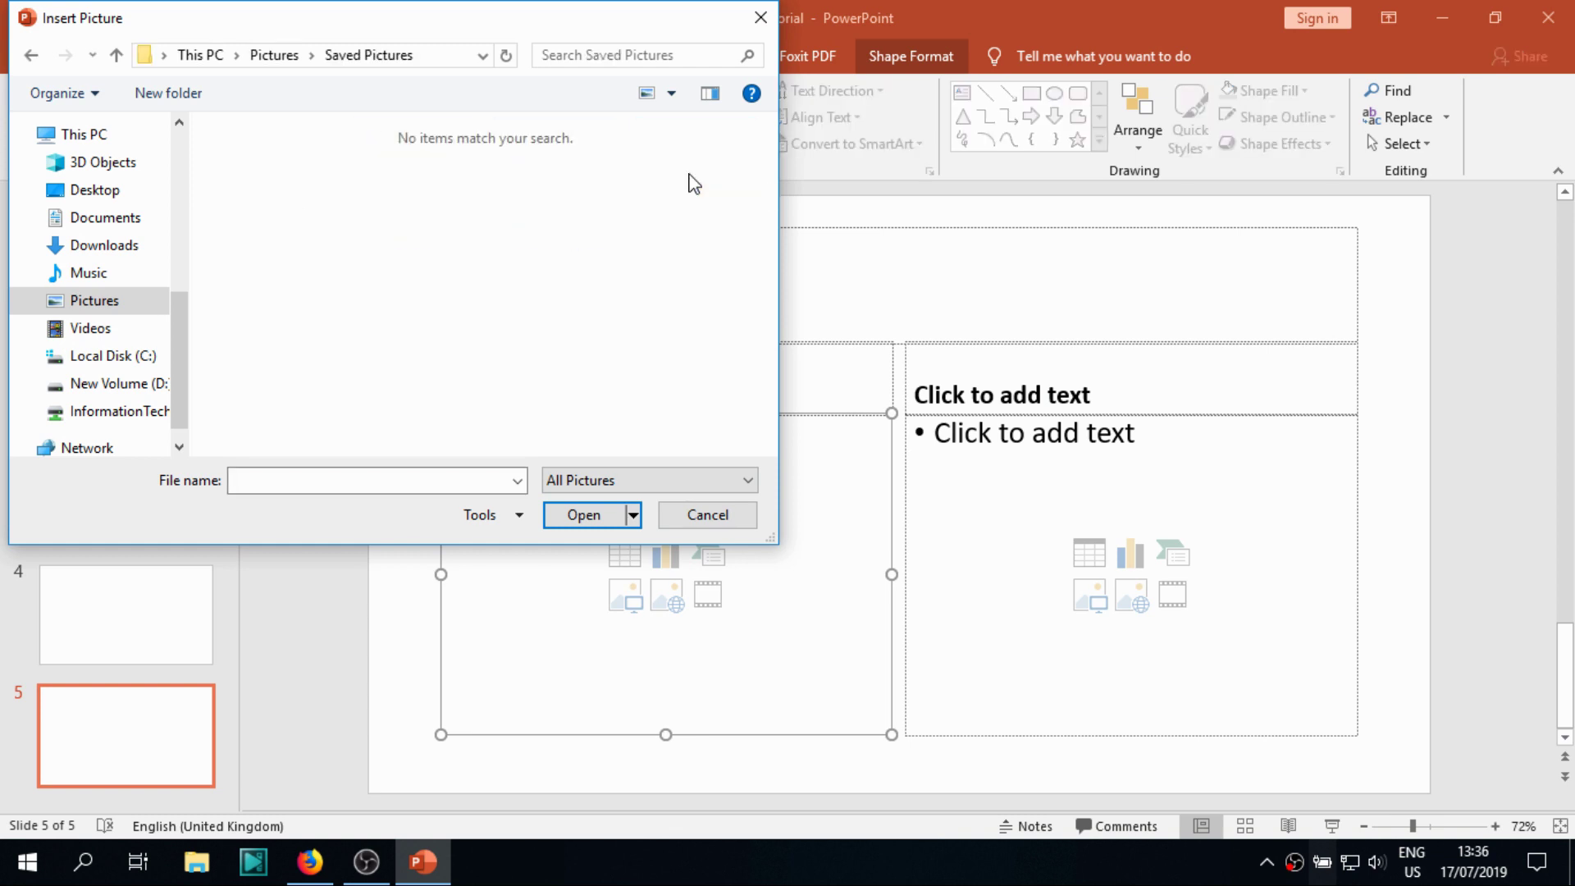
pyautogui.click(705, 515)
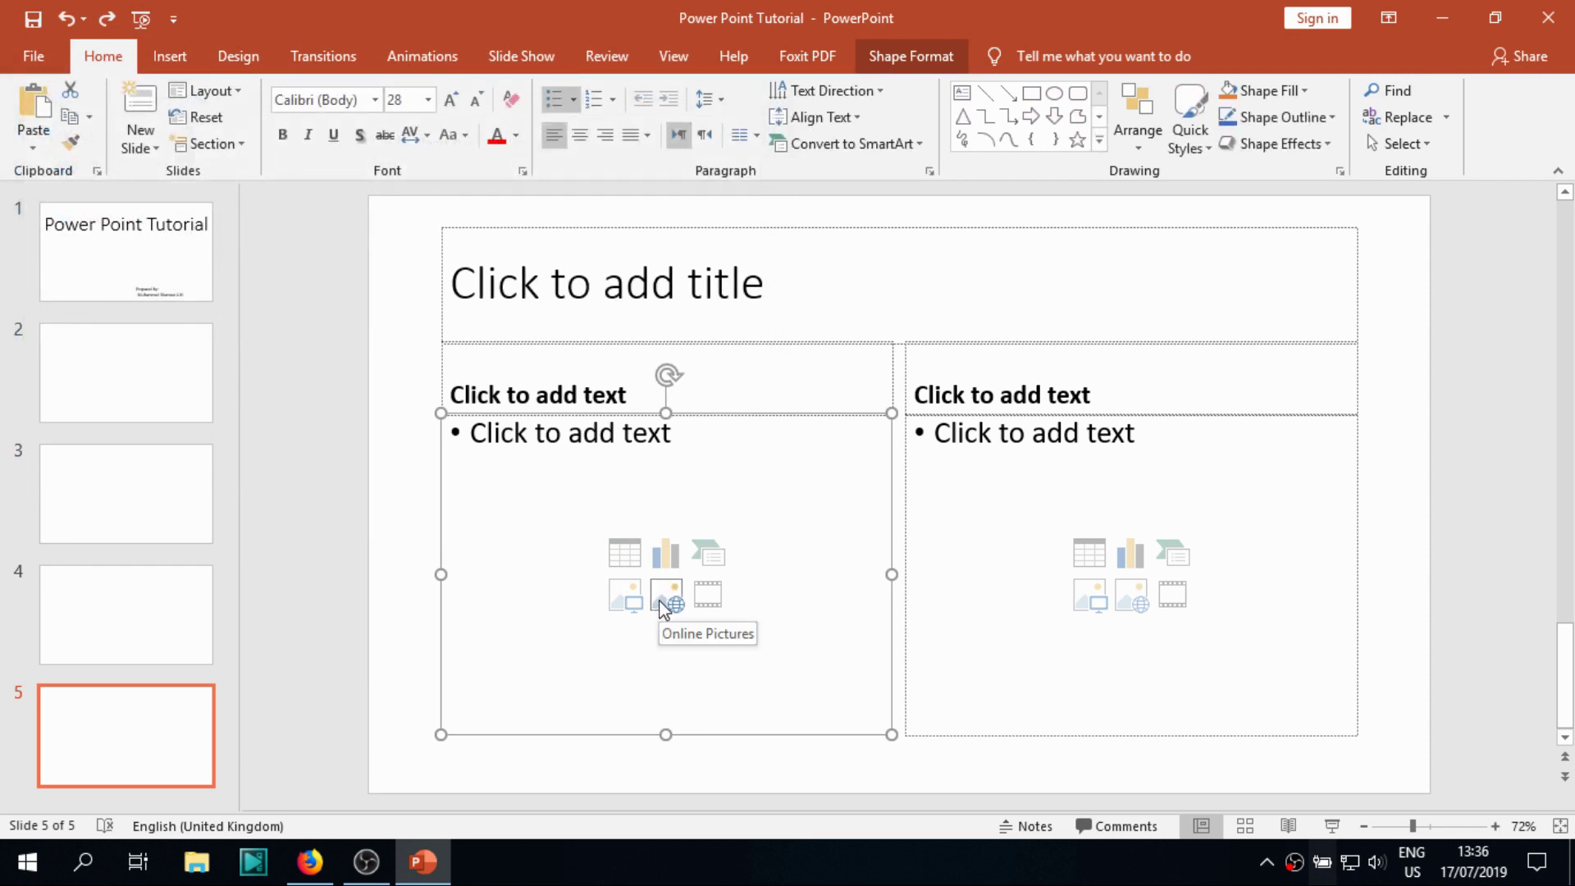
# Search online pictures for 'flower' and insert the orange flower photo into the left content area.
pyautogui.click(662, 603)
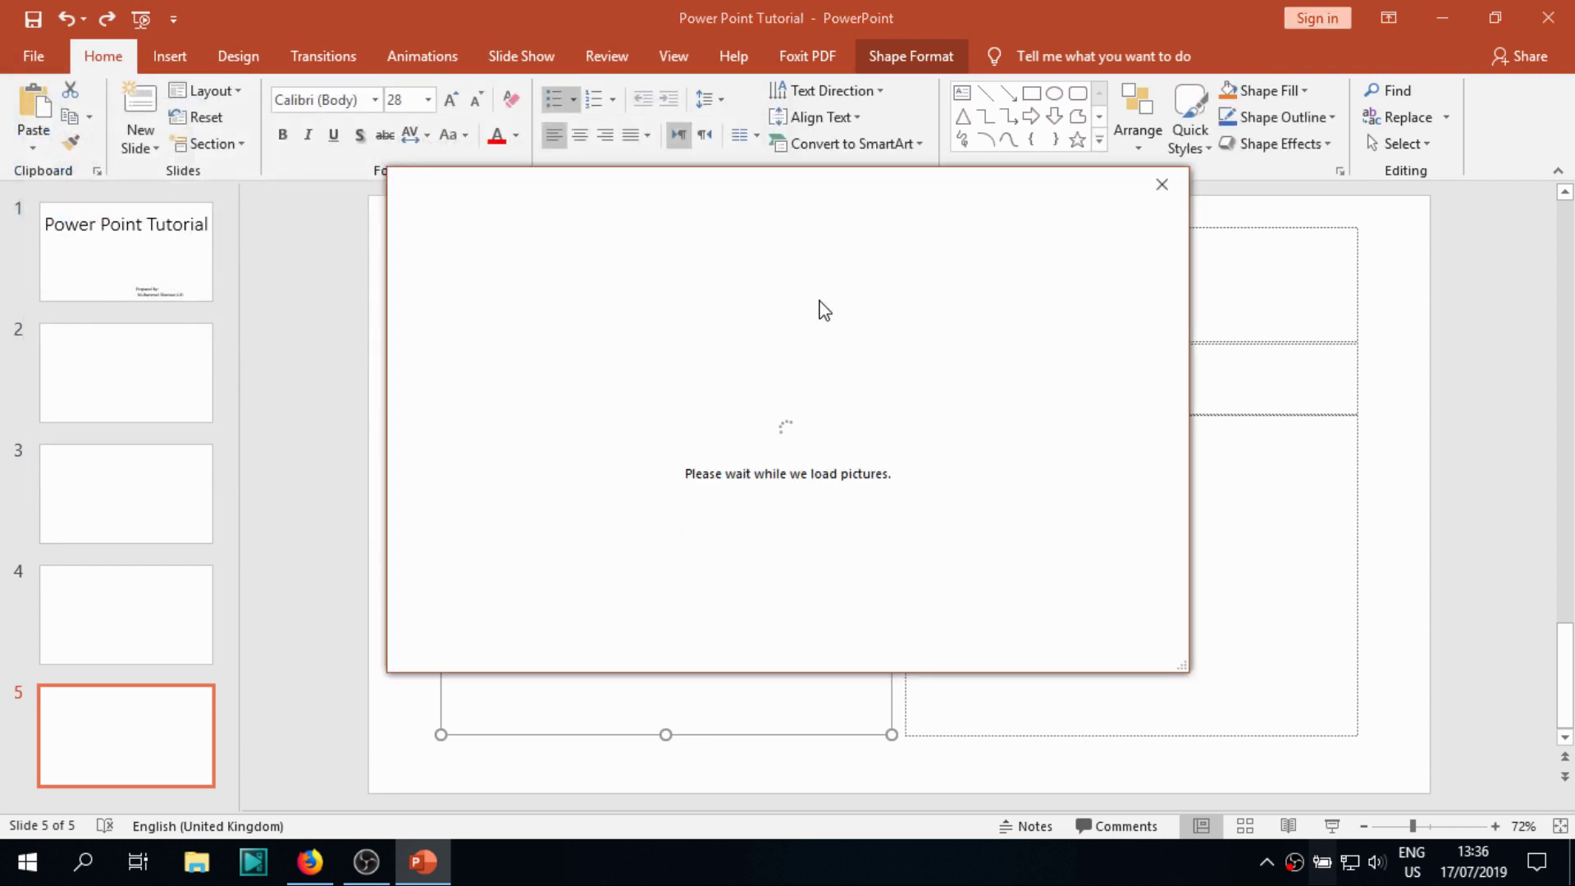
pyautogui.click(1000, 309)
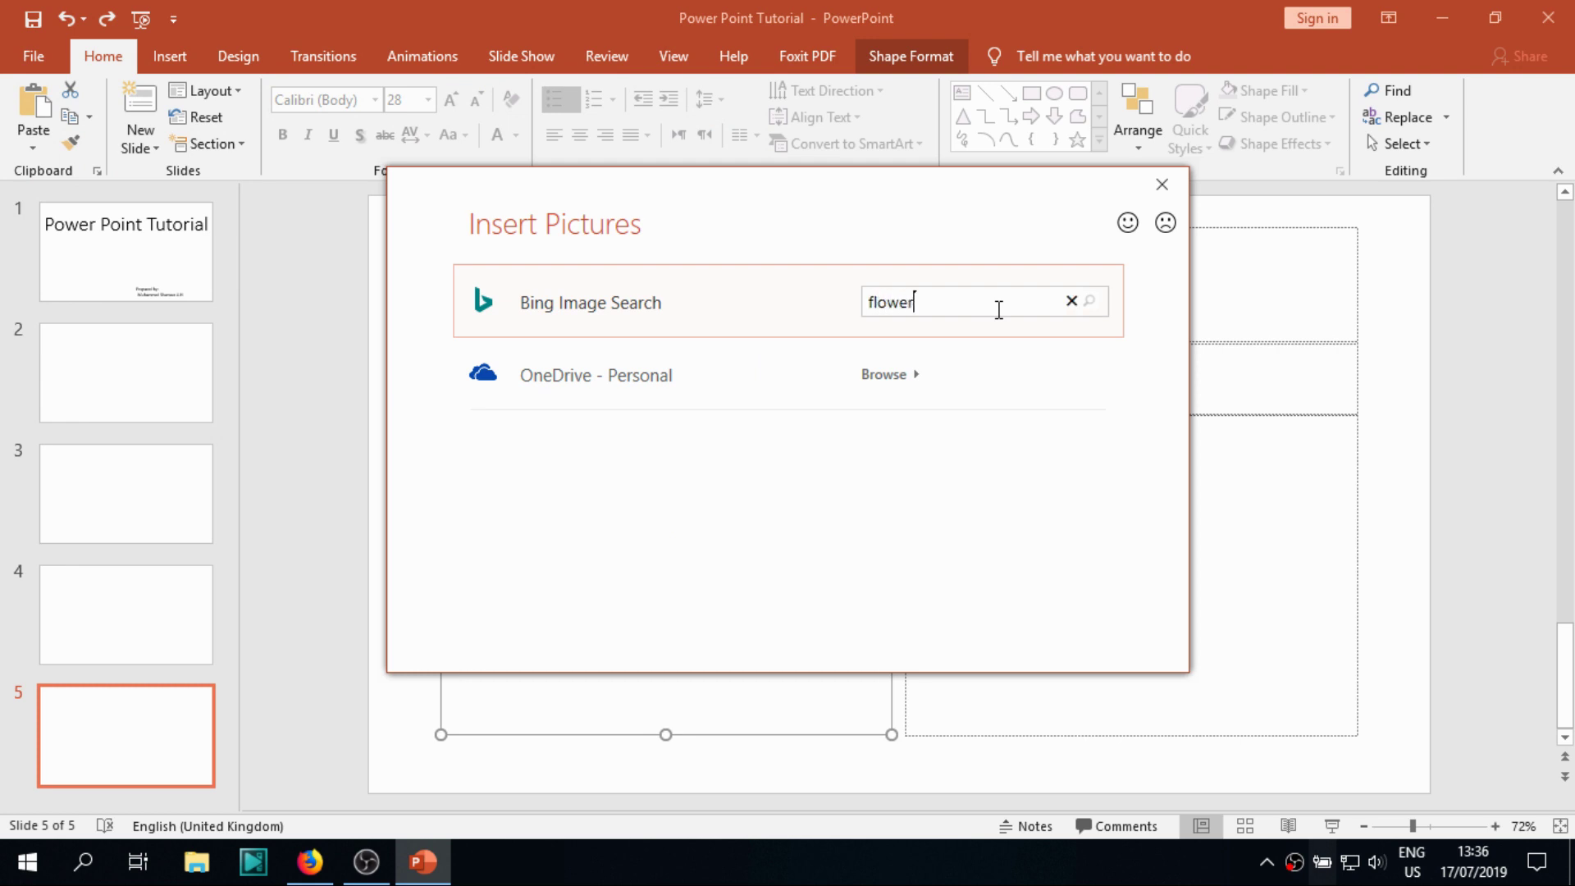
pyautogui.click(1095, 303)
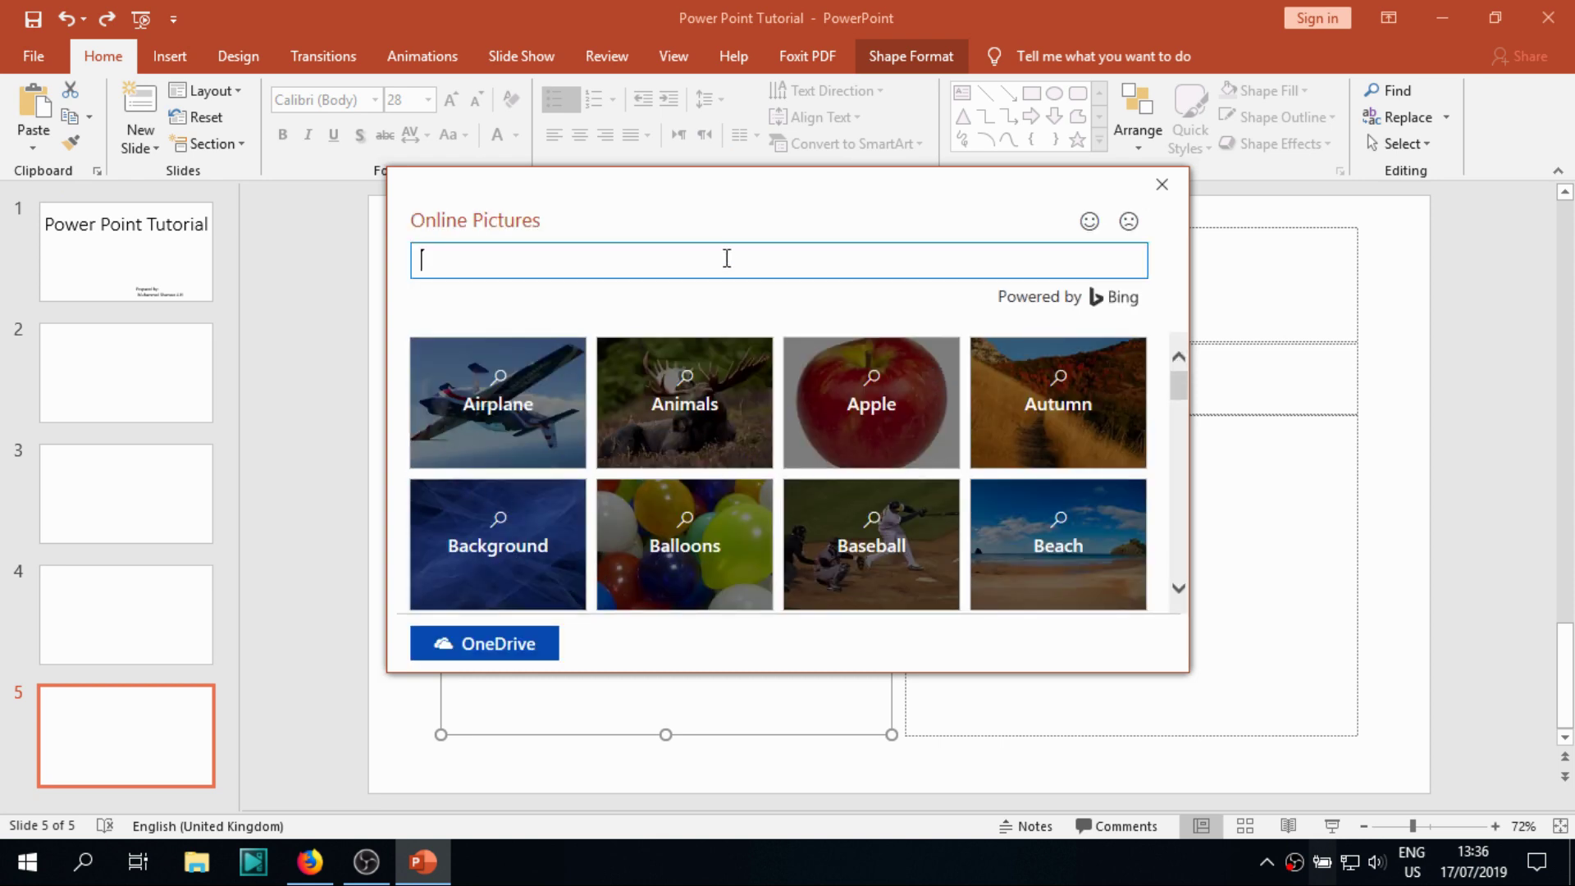
pyautogui.press('Return')
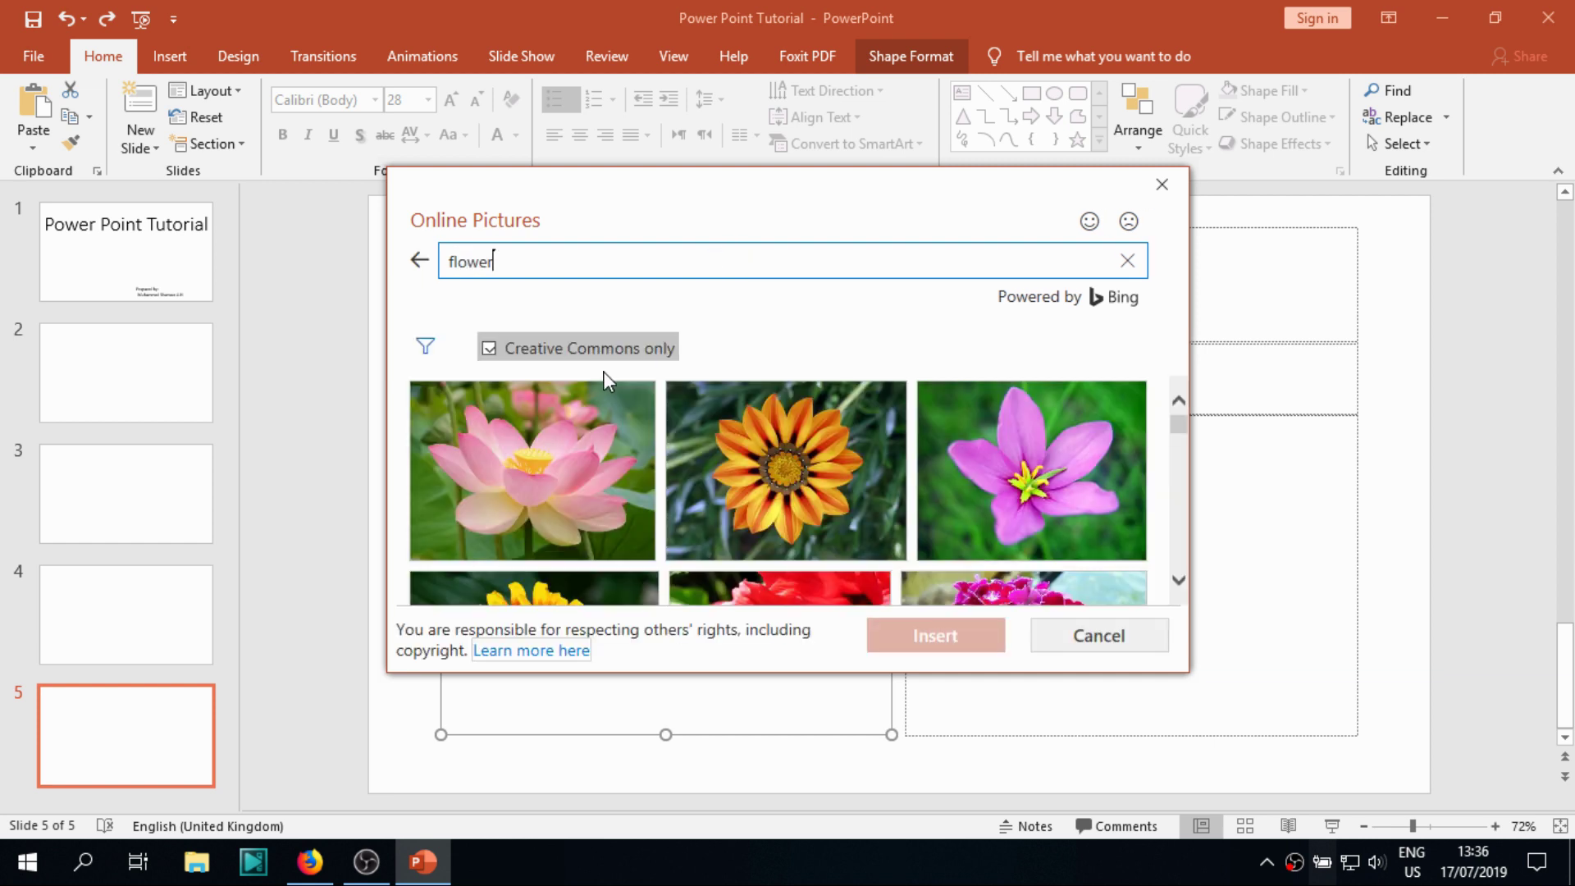
pyautogui.click(818, 422)
pyautogui.click(952, 652)
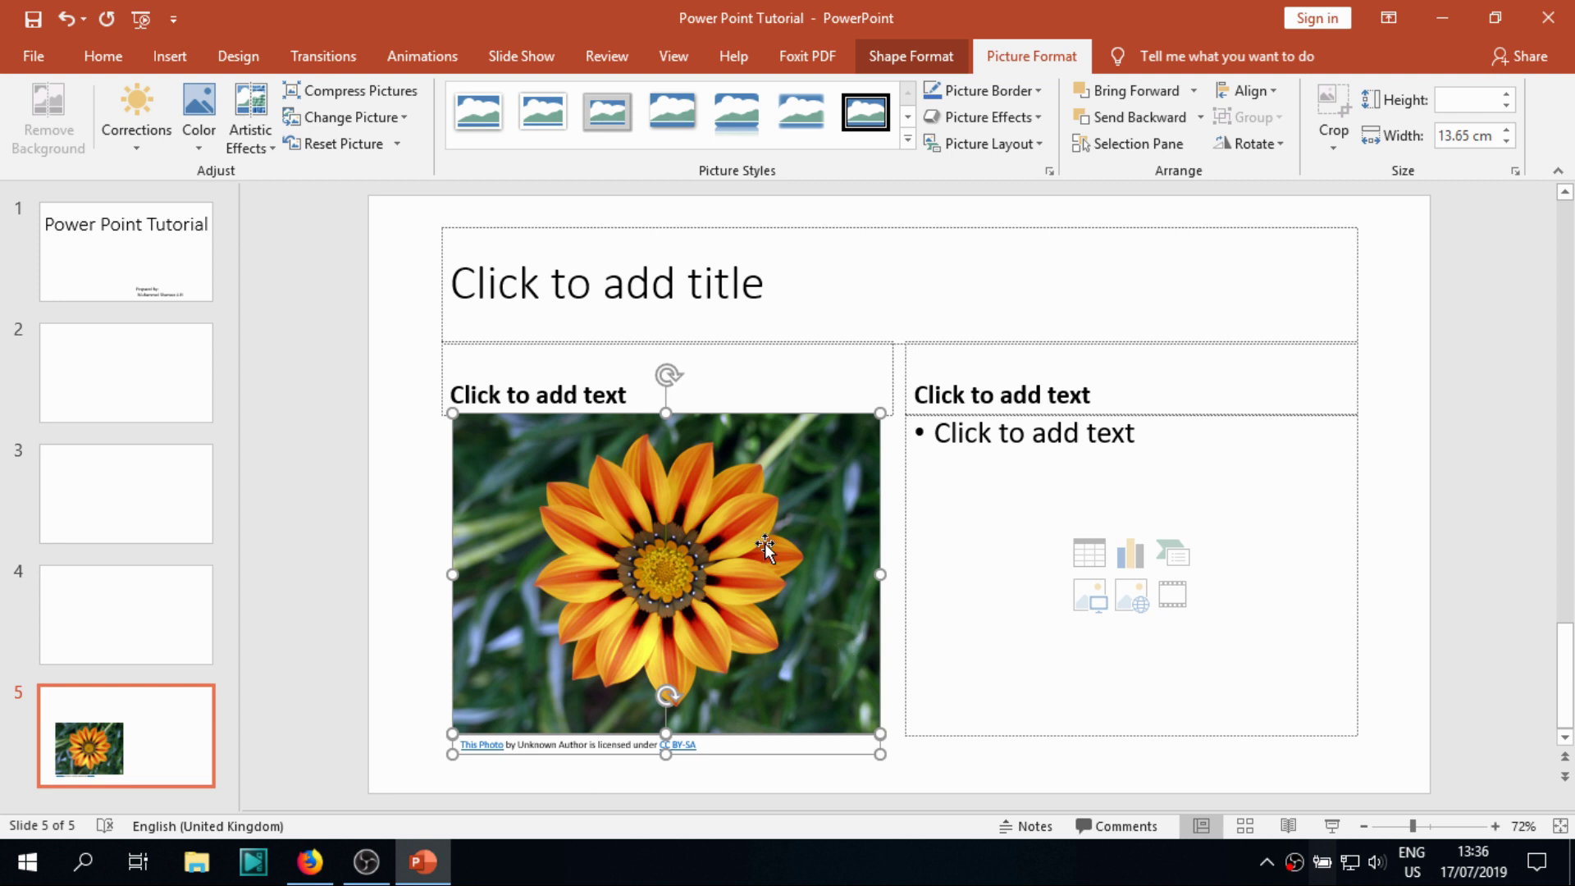
pyautogui.moveTo(765, 546); pyautogui.dragTo(753, 551)
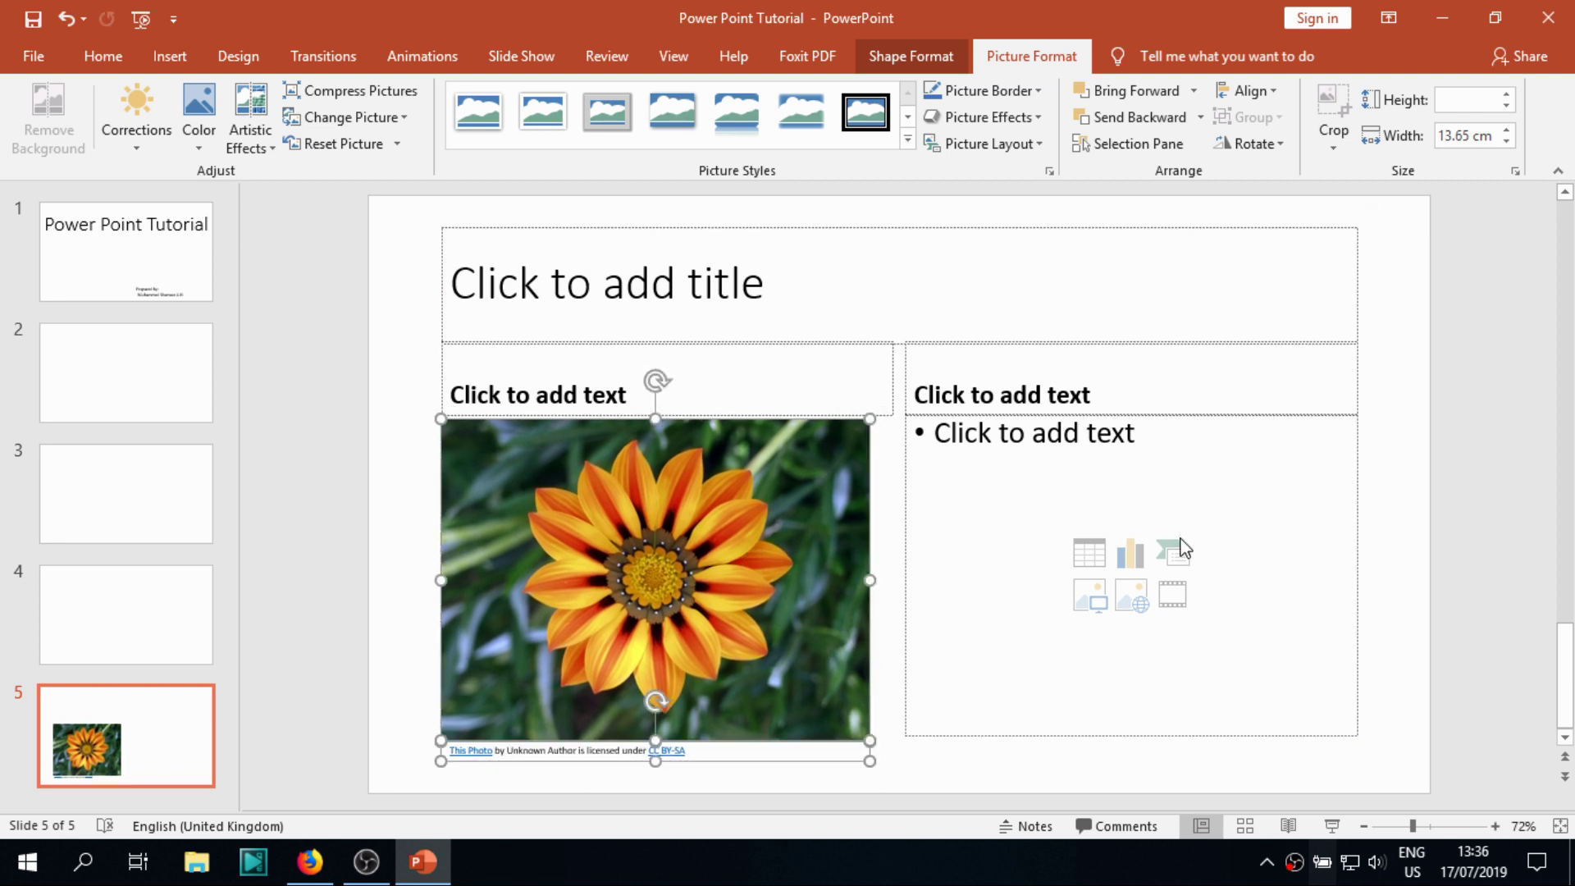
pyautogui.click(1000, 602)
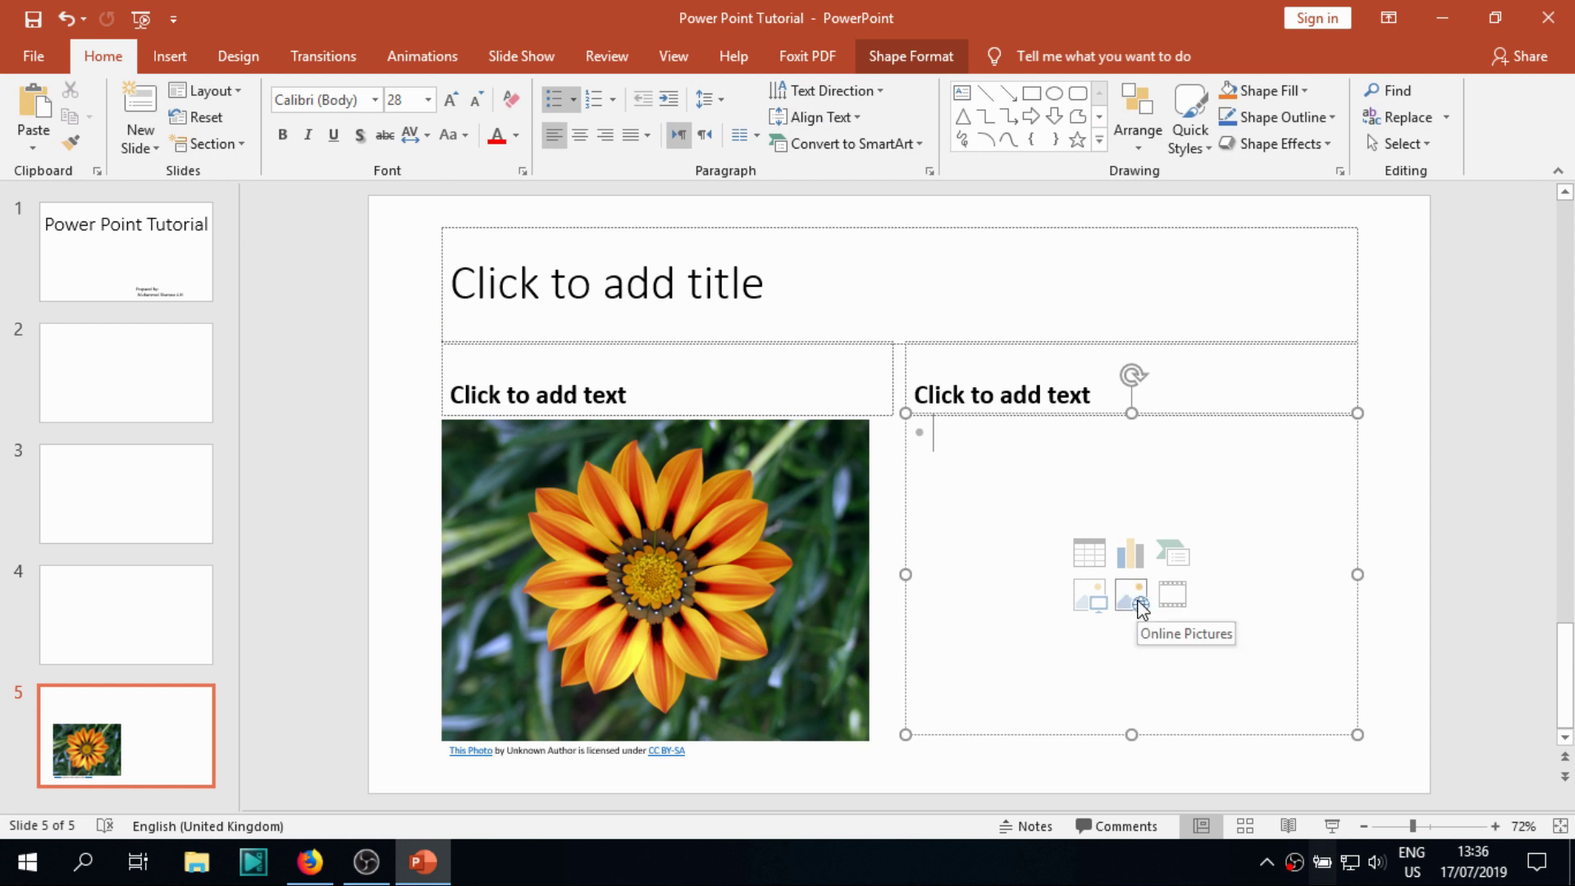
pyautogui.click(1170, 598)
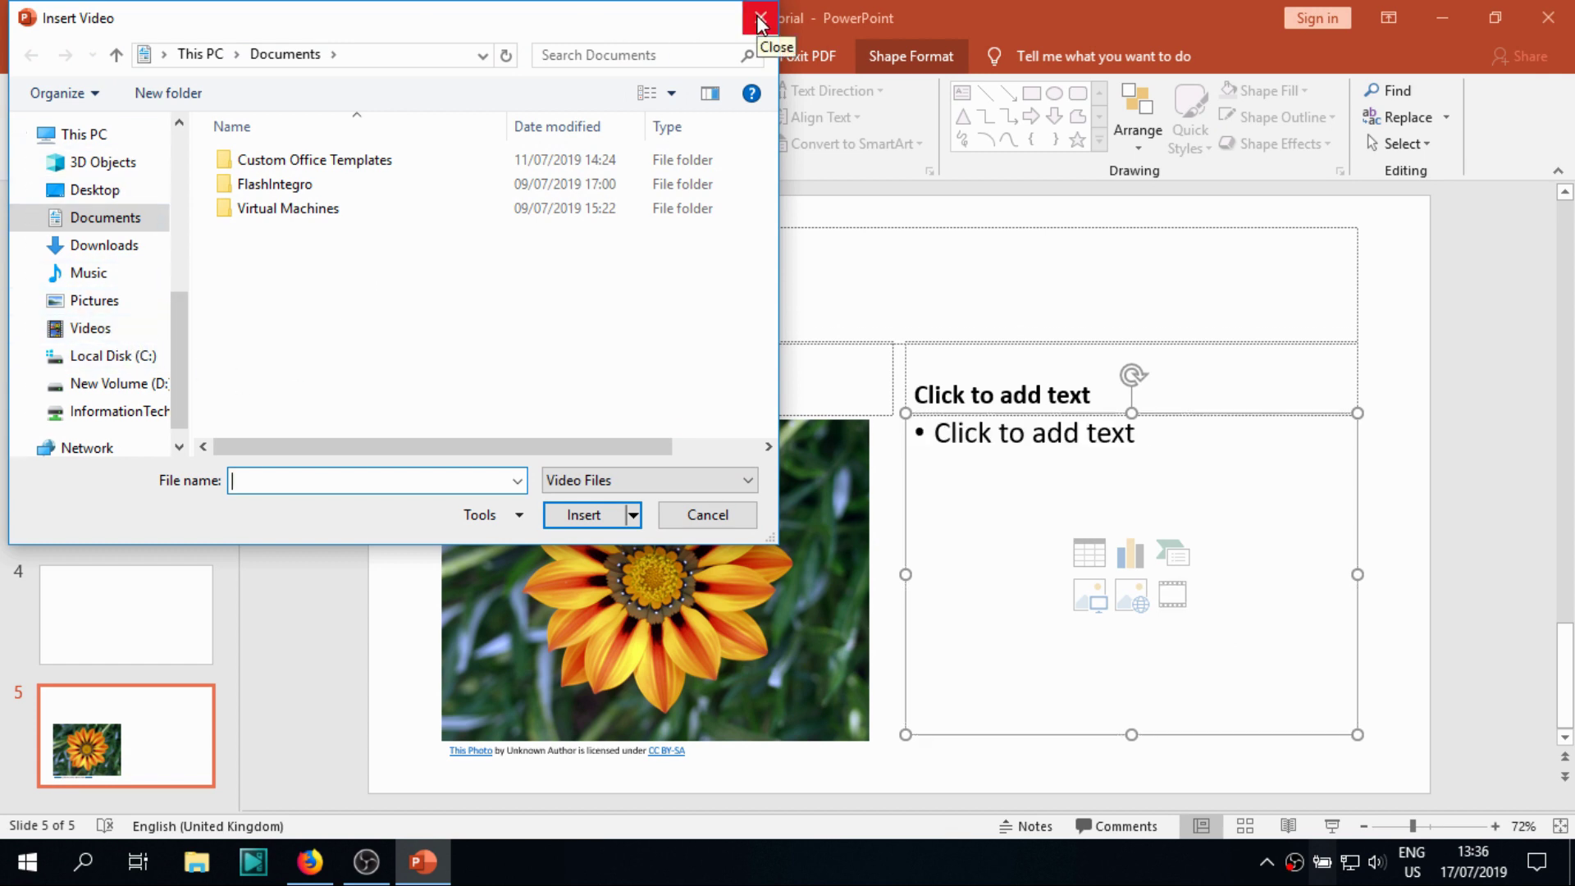
pyautogui.click(760, 19)
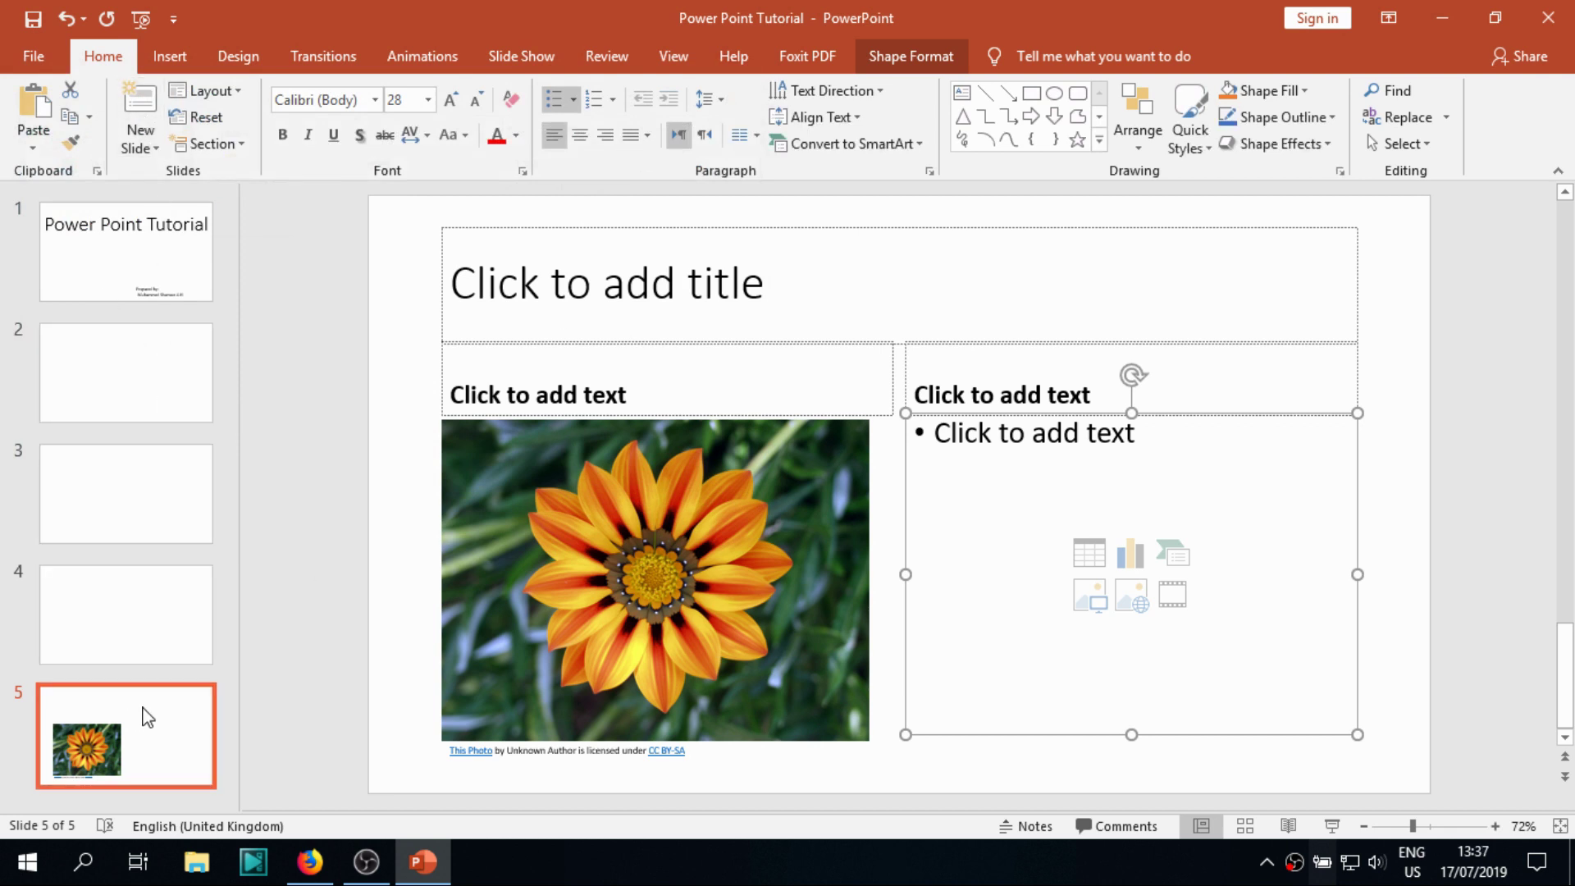
# Add a Blank layout slide after slide 5.
pyautogui.click(140, 714)
pyautogui.click(150, 150)
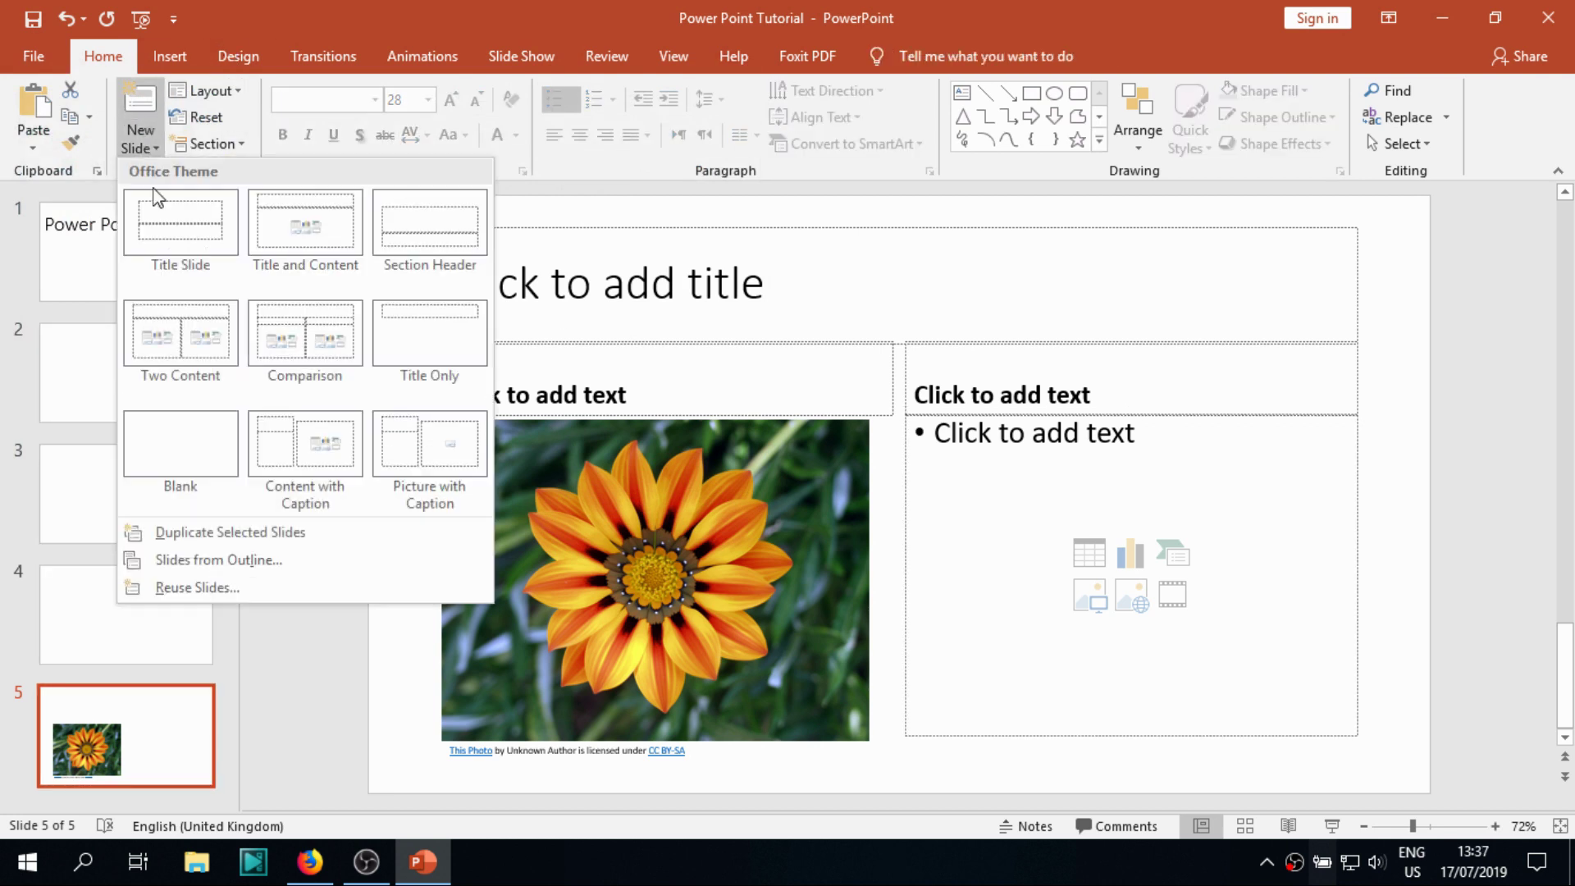
pyautogui.click(215, 445)
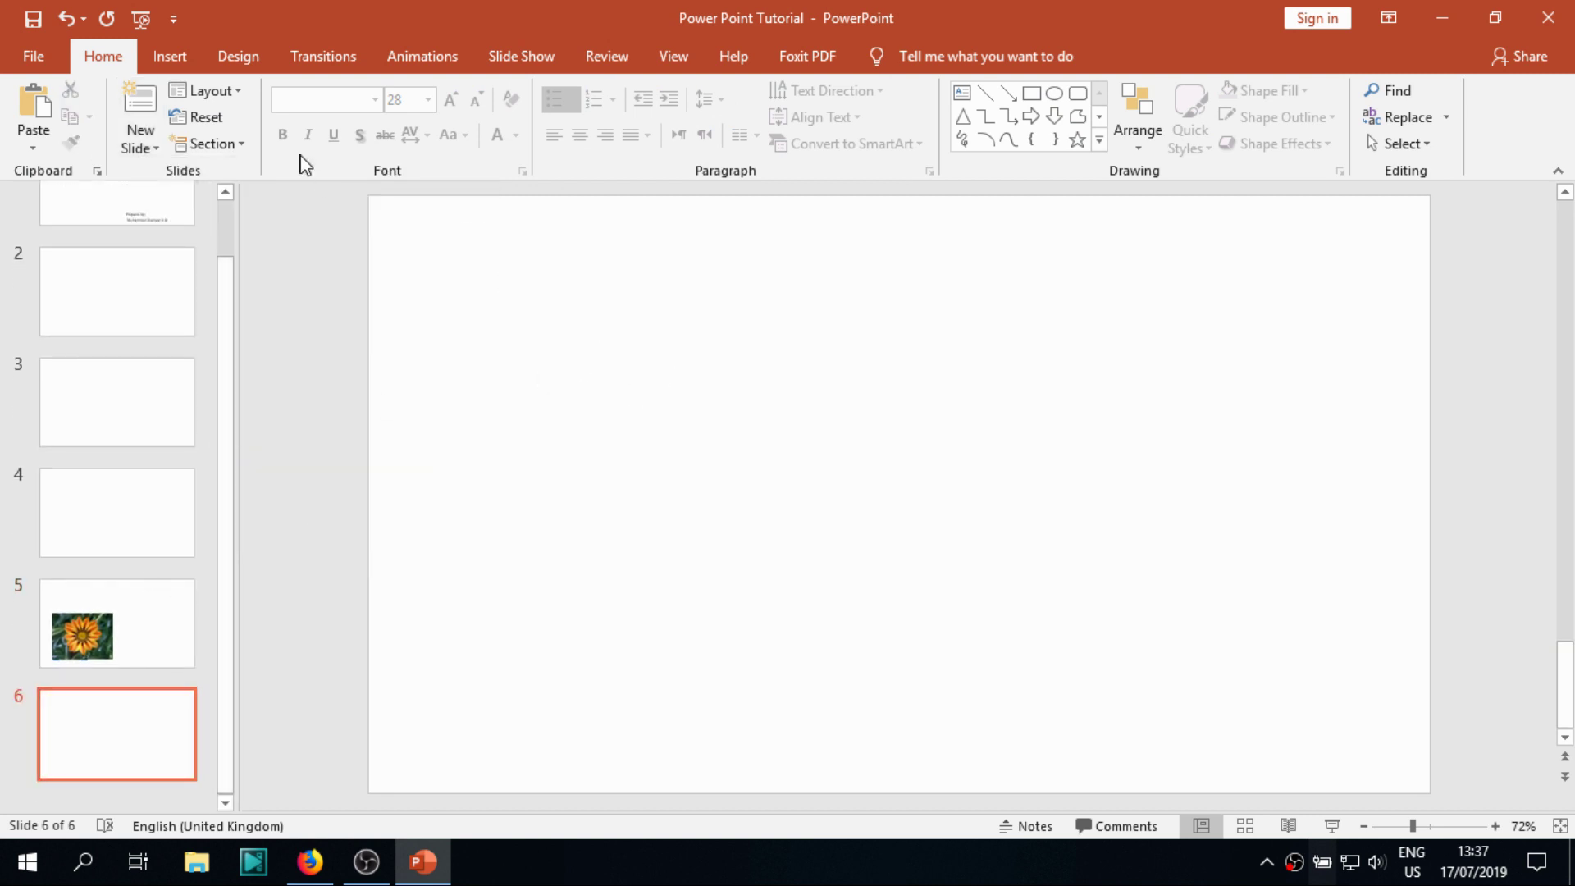
# Draw a blue rectangle near the top centre of slide 6.
pyautogui.click(1031, 93)
pyautogui.moveTo(731, 343)
pyautogui.mouseDown()
pyautogui.moveTo(992, 429)
pyautogui.moveTo(1025, 423)
pyautogui.mouseUp()
pyautogui.click(367, 462)
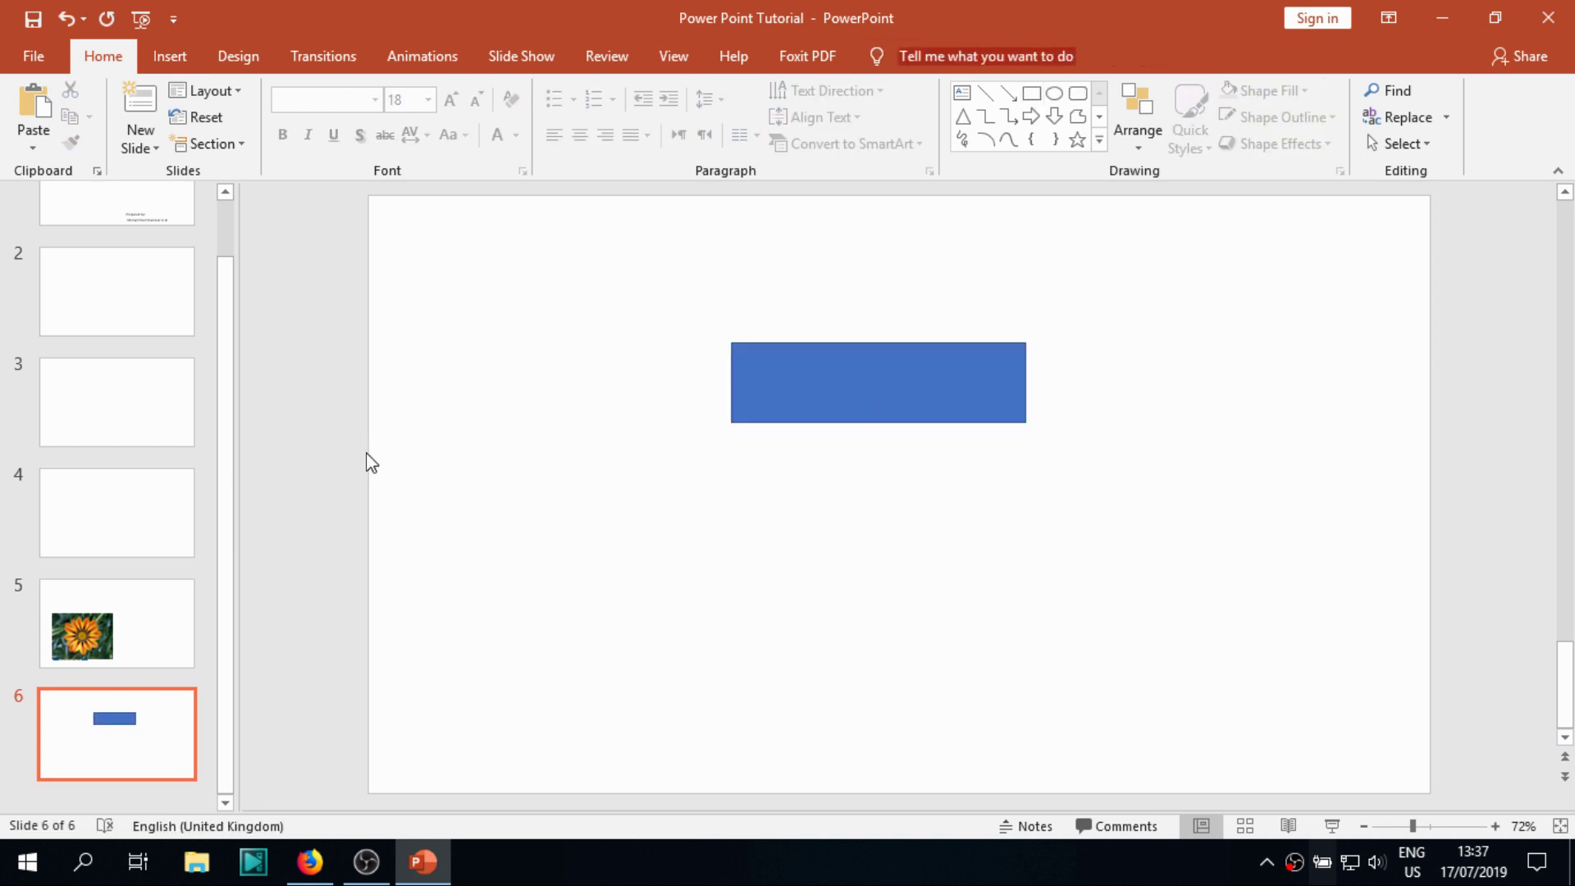
# Add a Content with Caption slide, move it to position 2, and title it 'Main Points'.
pyautogui.click(136, 149)
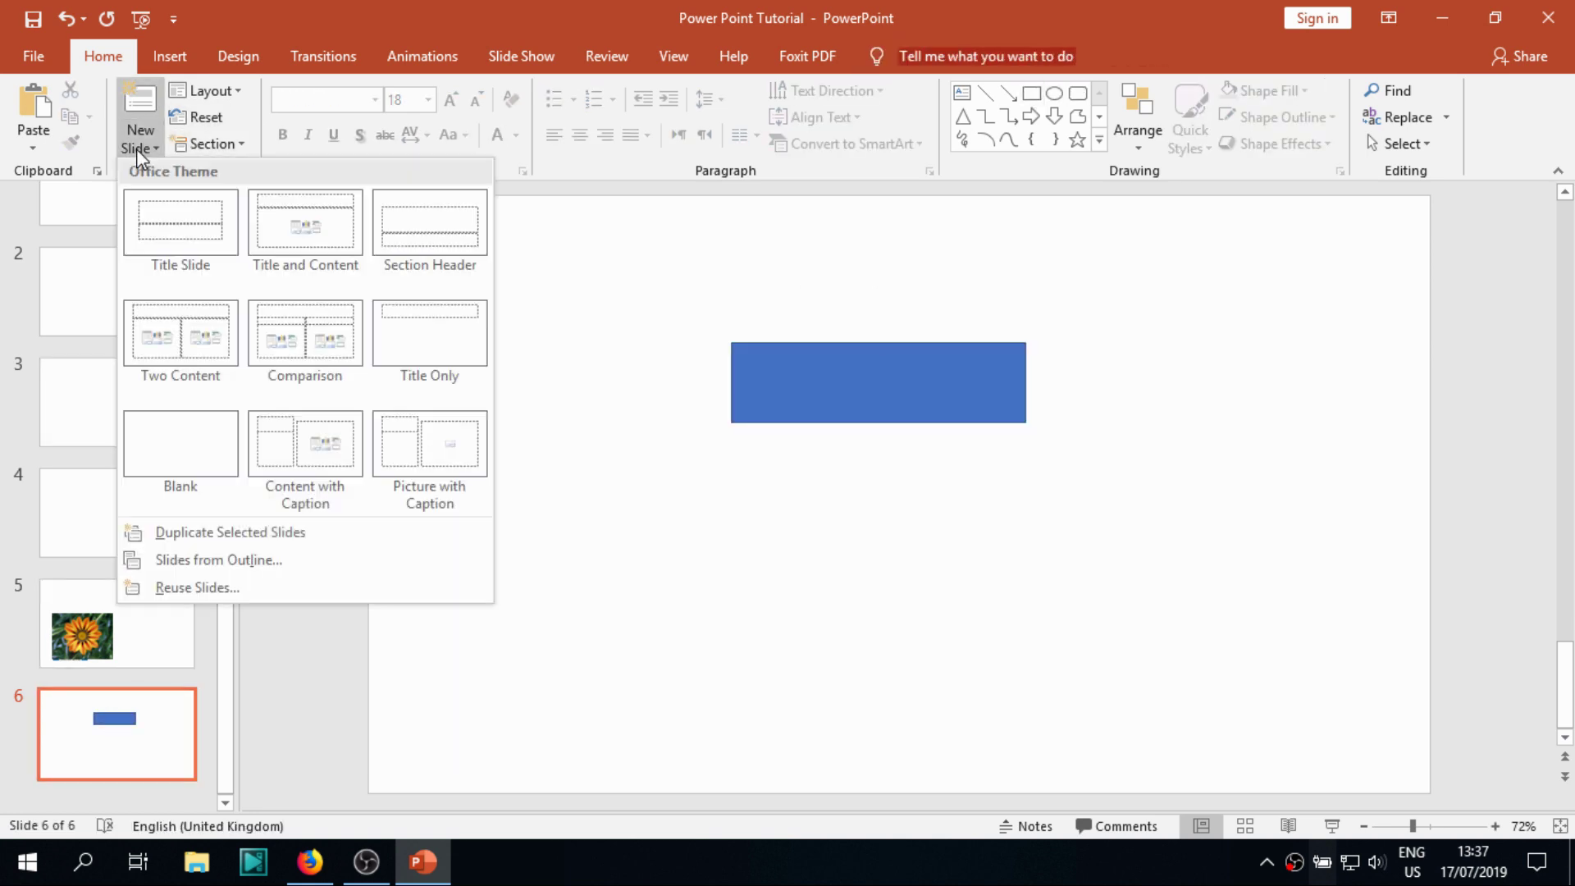
pyautogui.click(299, 454)
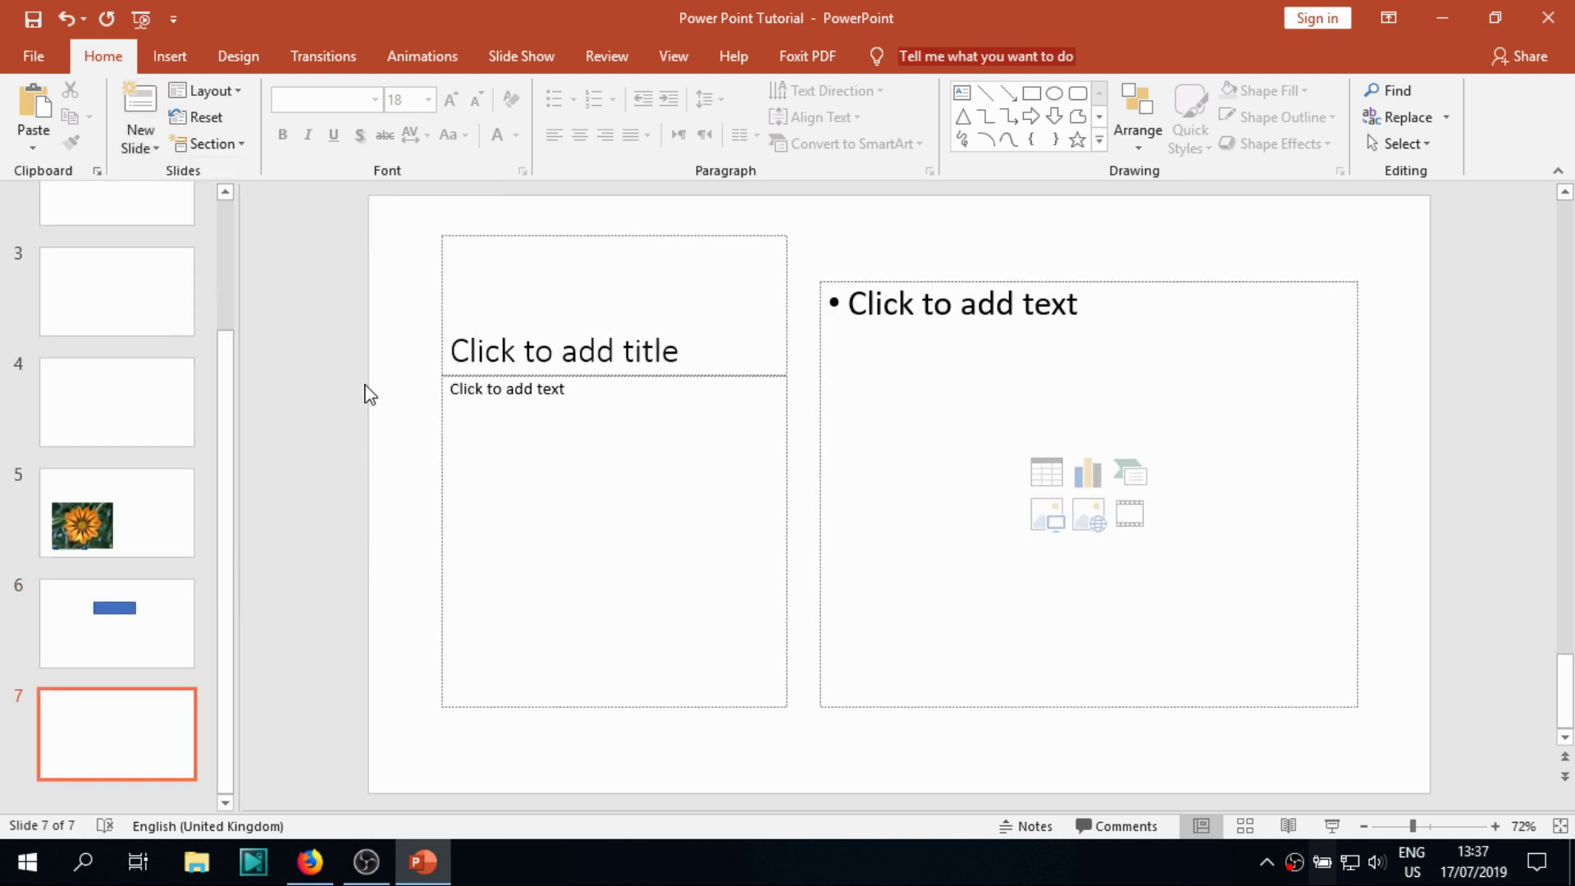
pyautogui.click(638, 340)
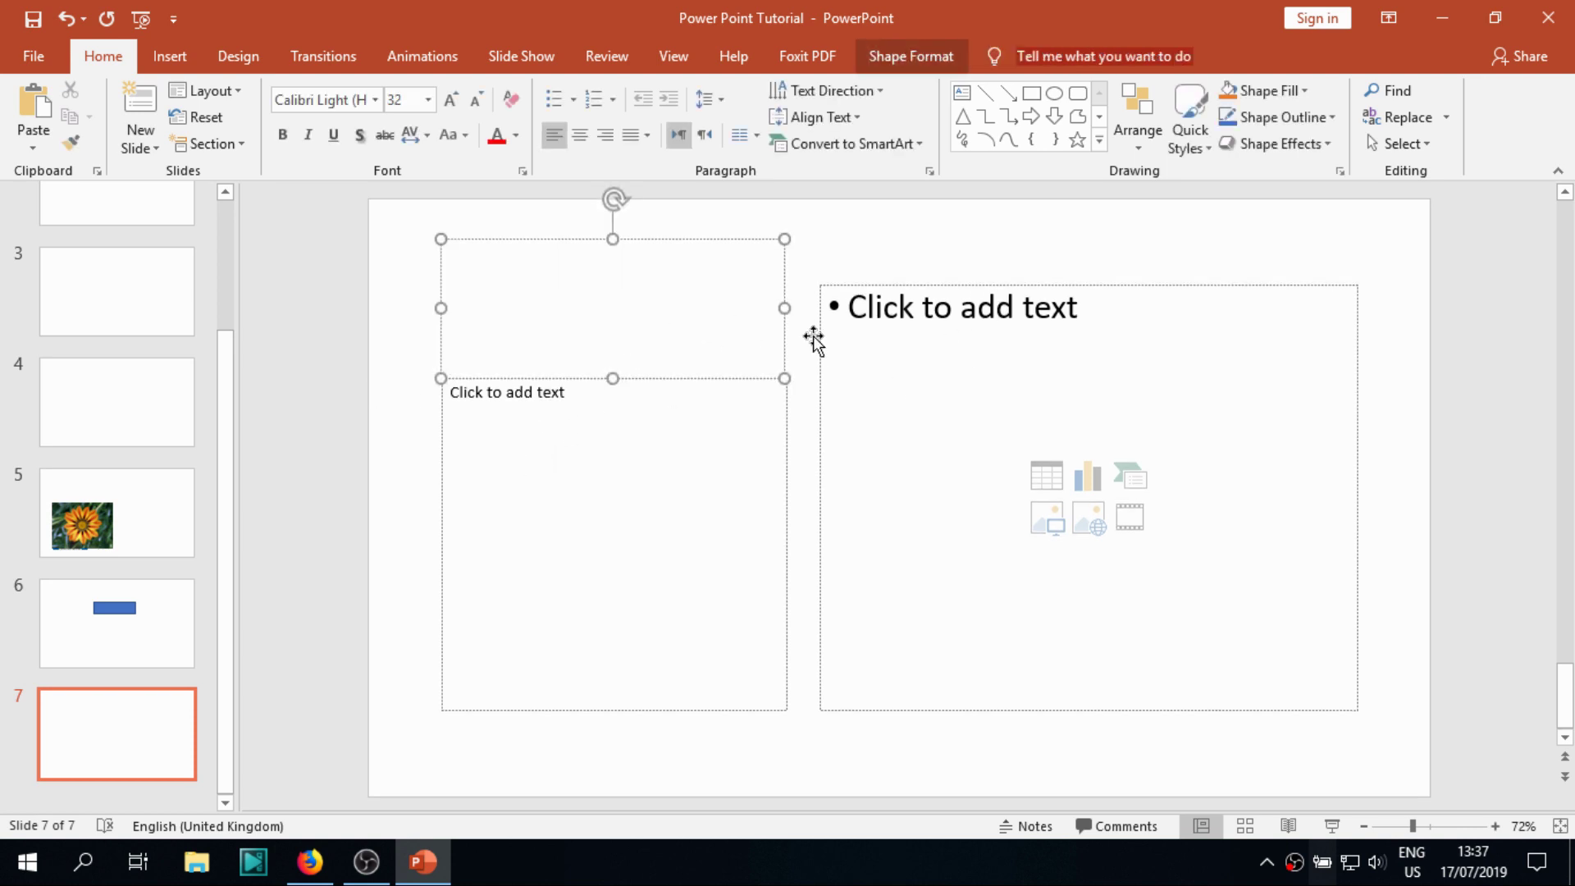
pyautogui.moveTo(126, 704); pyautogui.dragTo(118, 361)
pyautogui.click(504, 341)
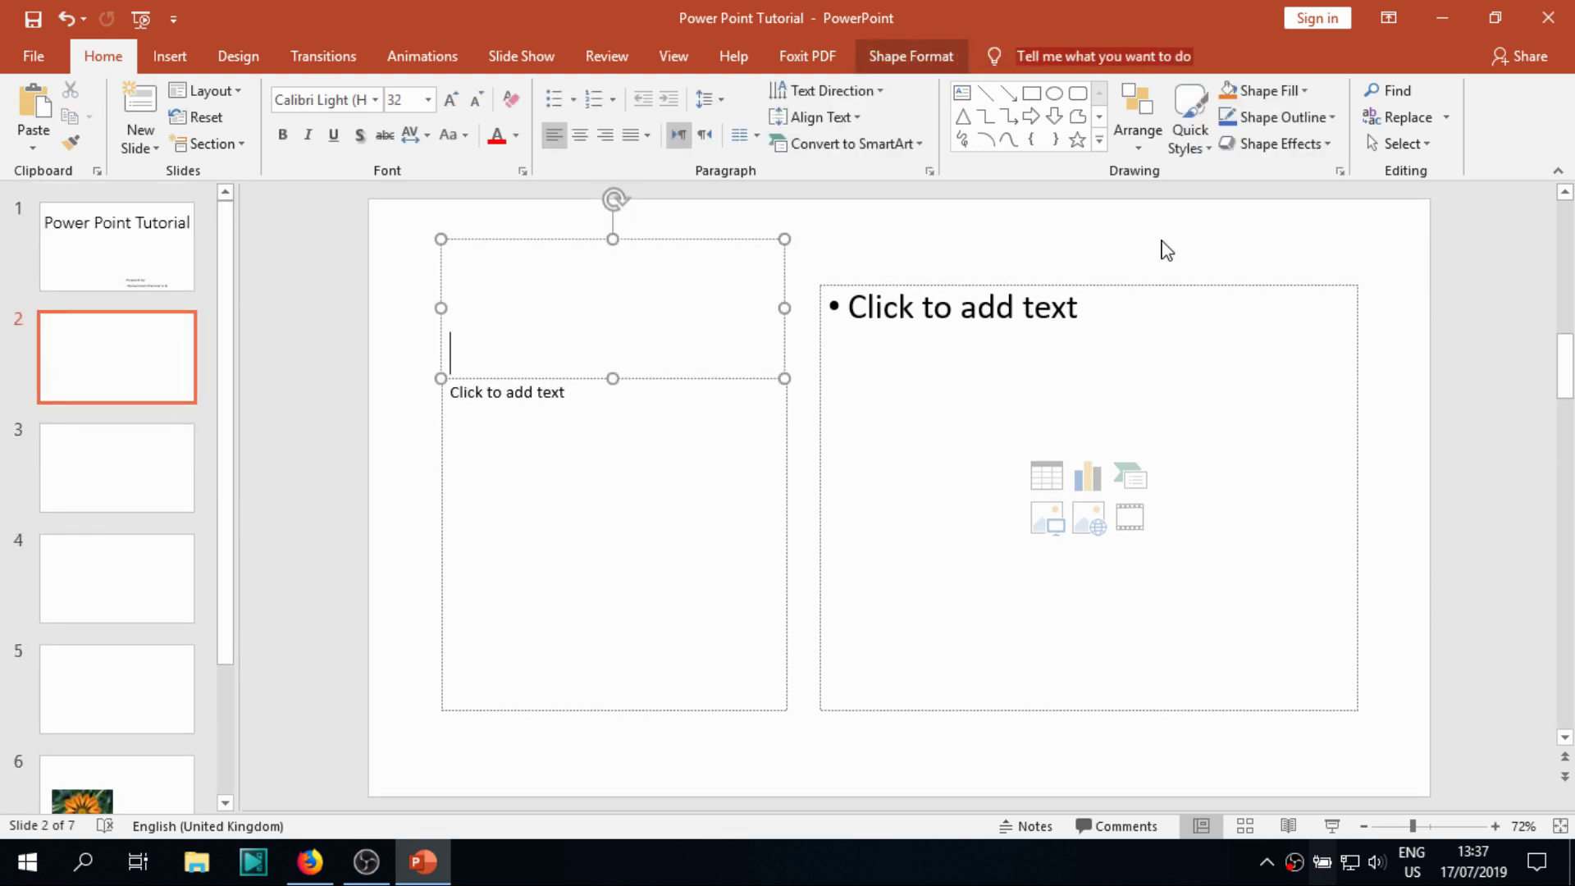
pyautogui.write('Main Points')
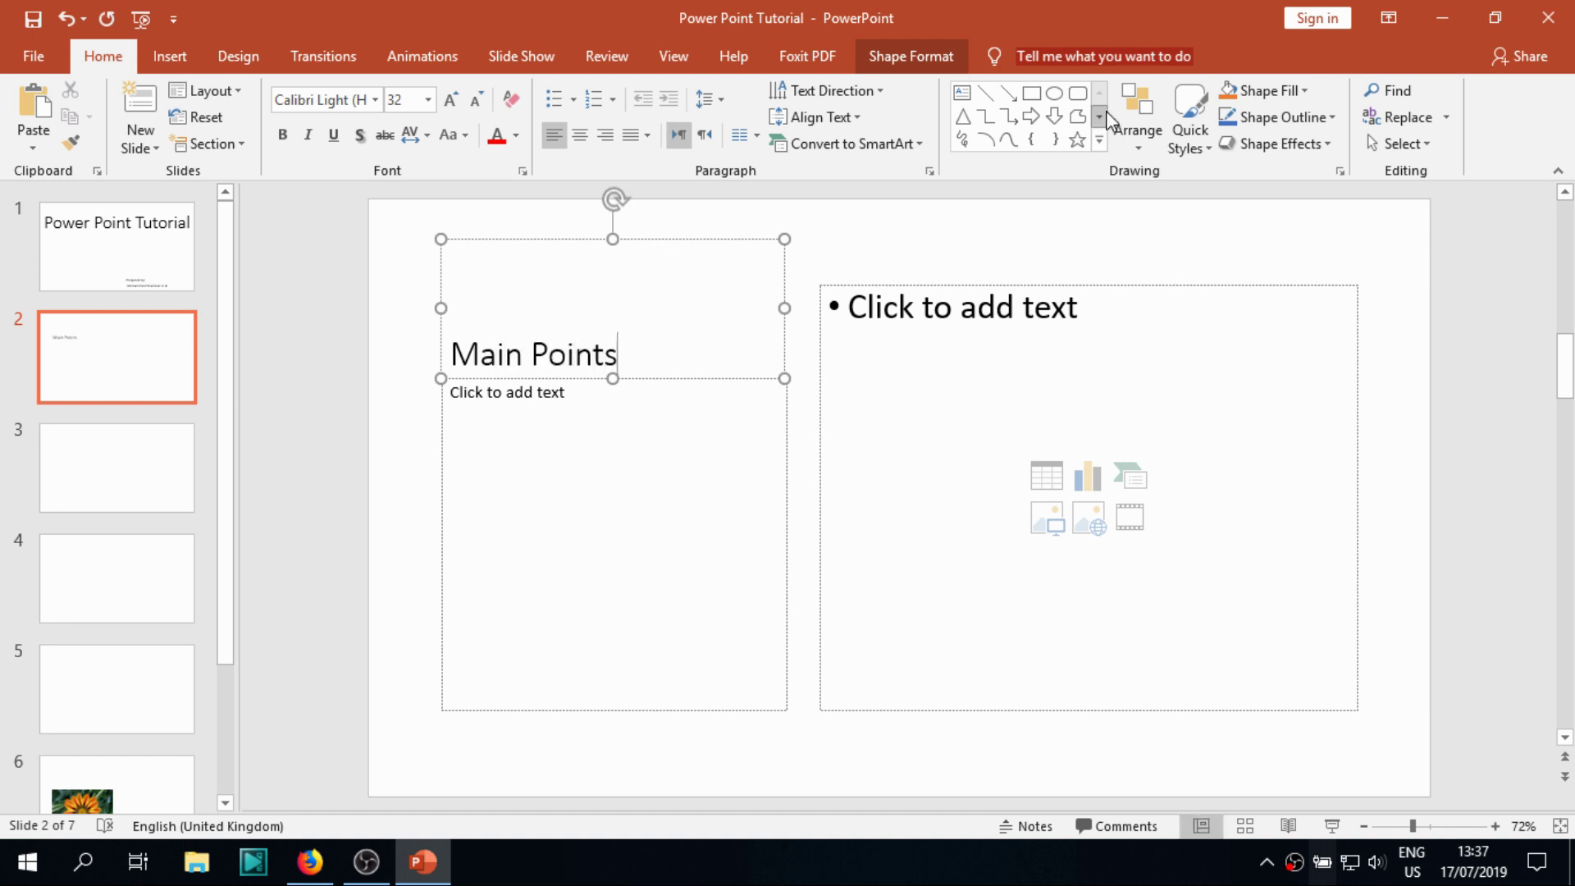
# Type the numbered item '1. Slide and description' in the left text area.
pyautogui.click(879, 491)
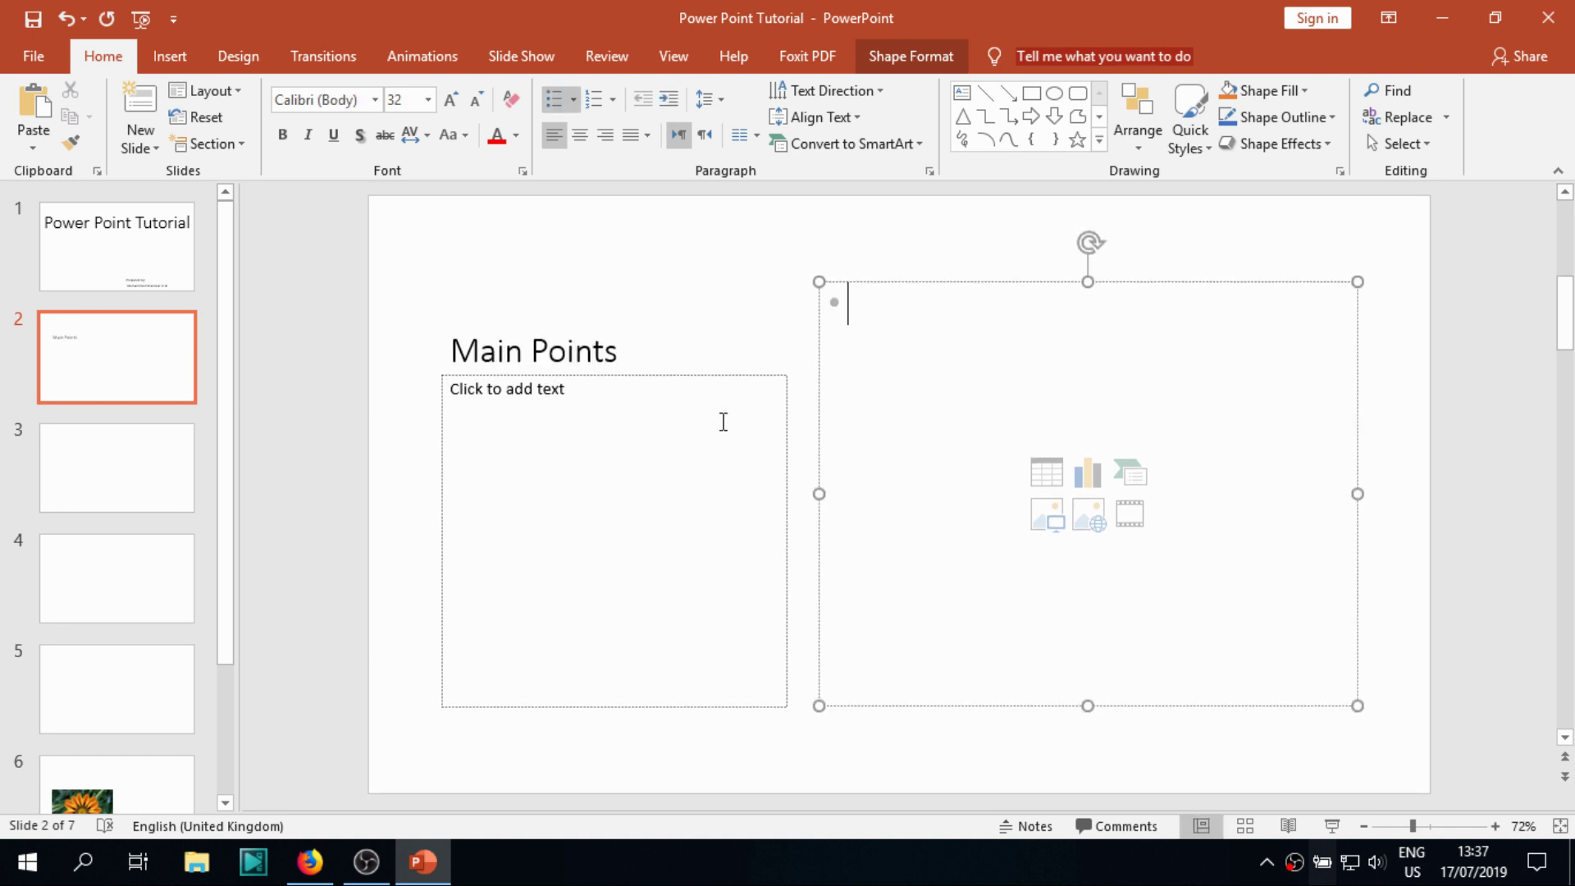
pyautogui.click(664, 435)
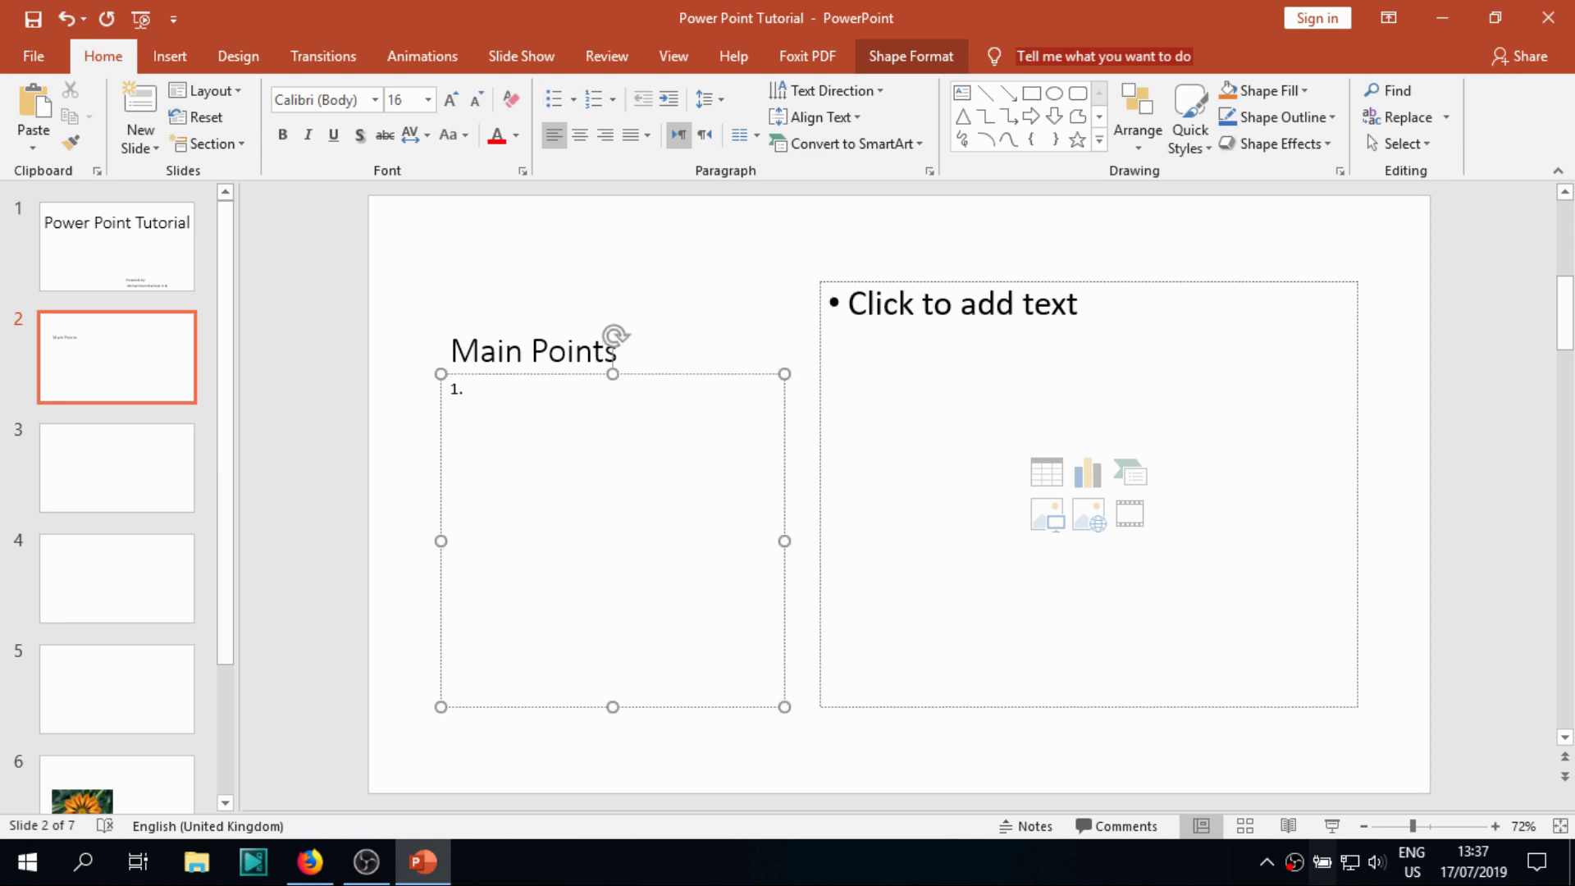
pyautogui.write('1. P')
pyautogui.press('BackSpace')
pyautogui.write('Slide and description')
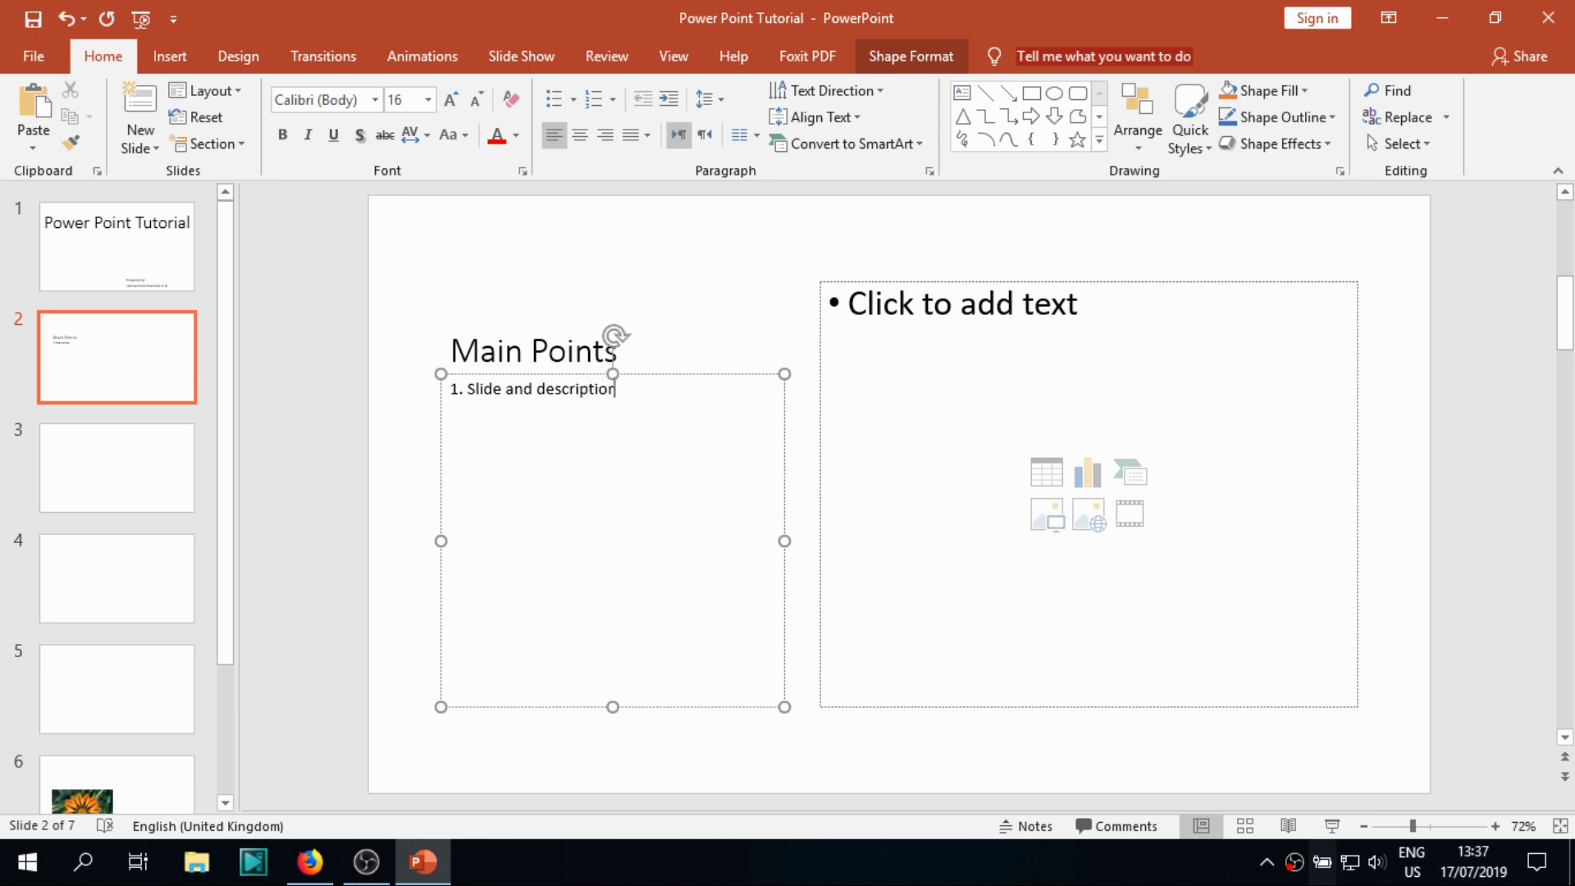
pyautogui.press('Return')
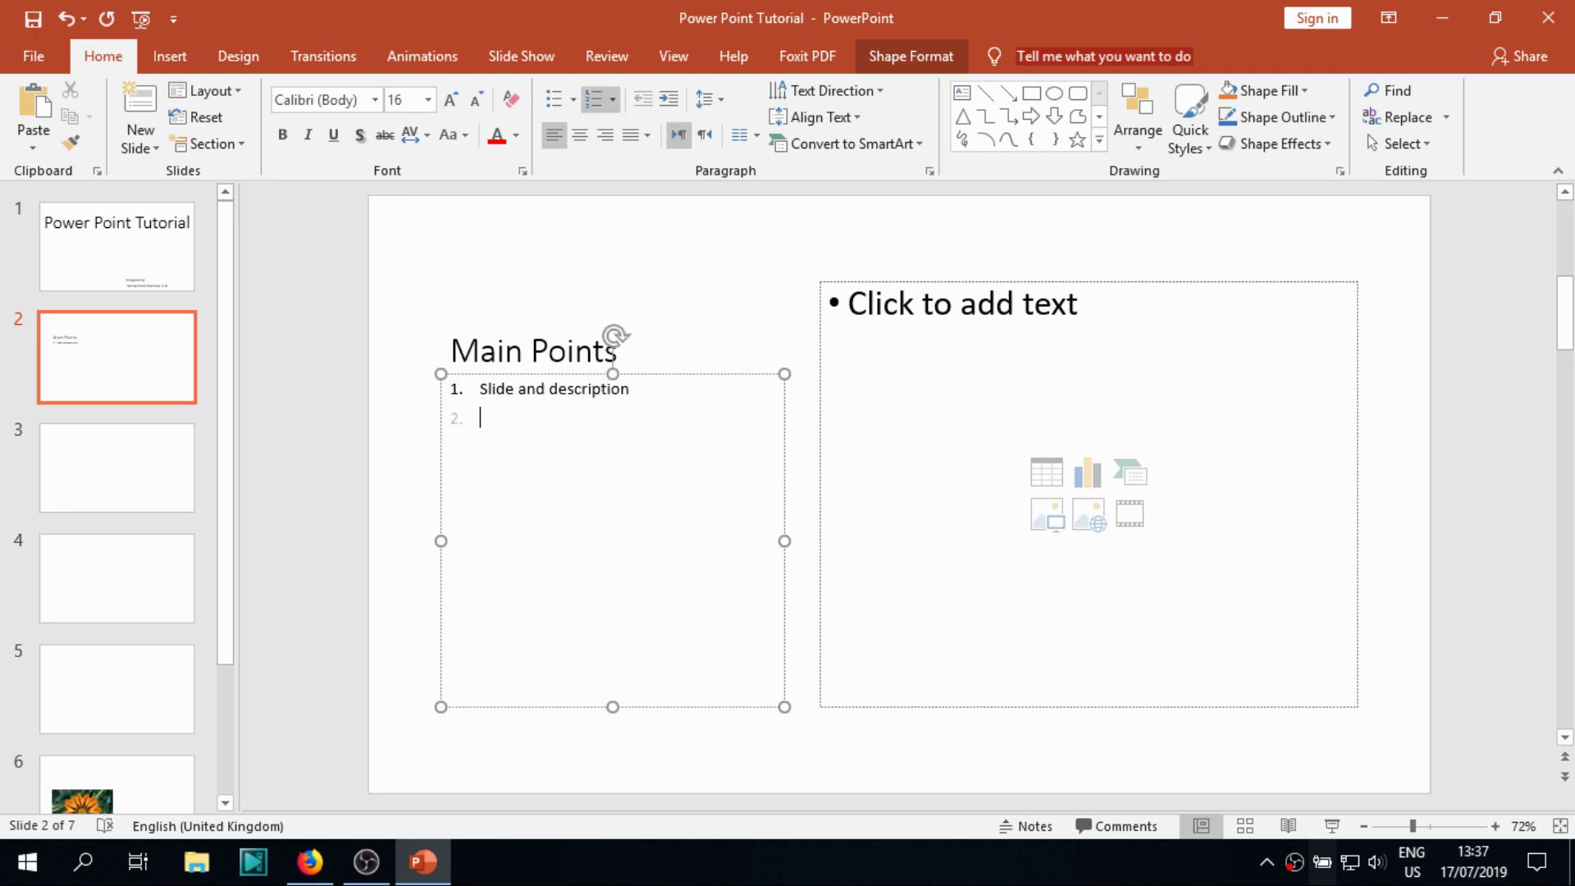
pyautogui.click(993, 341)
pyautogui.click(589, 316)
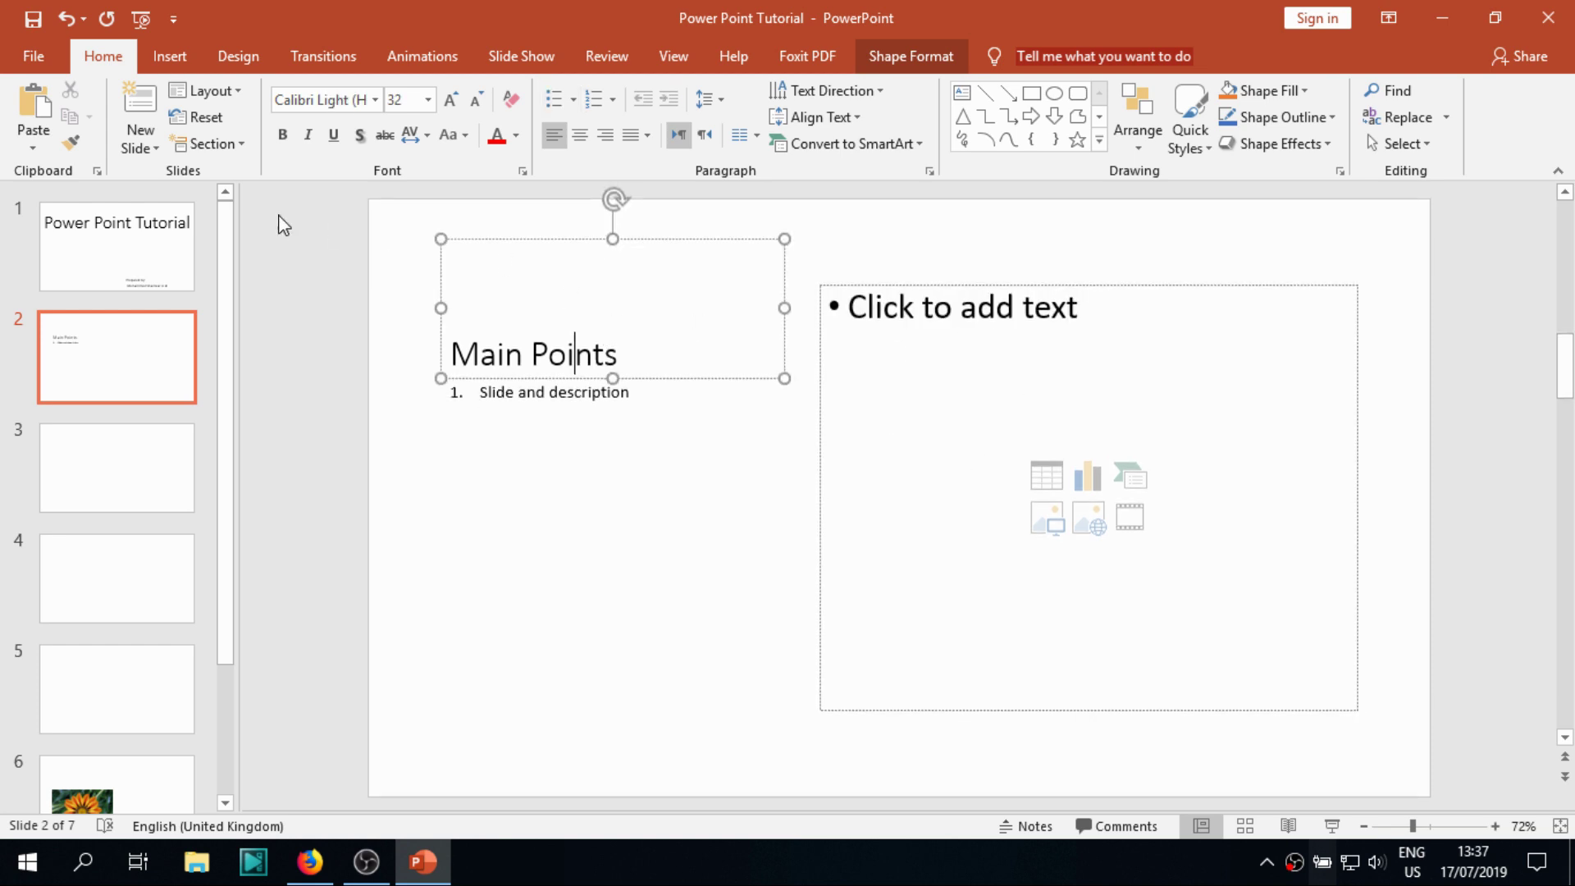
pyautogui.click(132, 148)
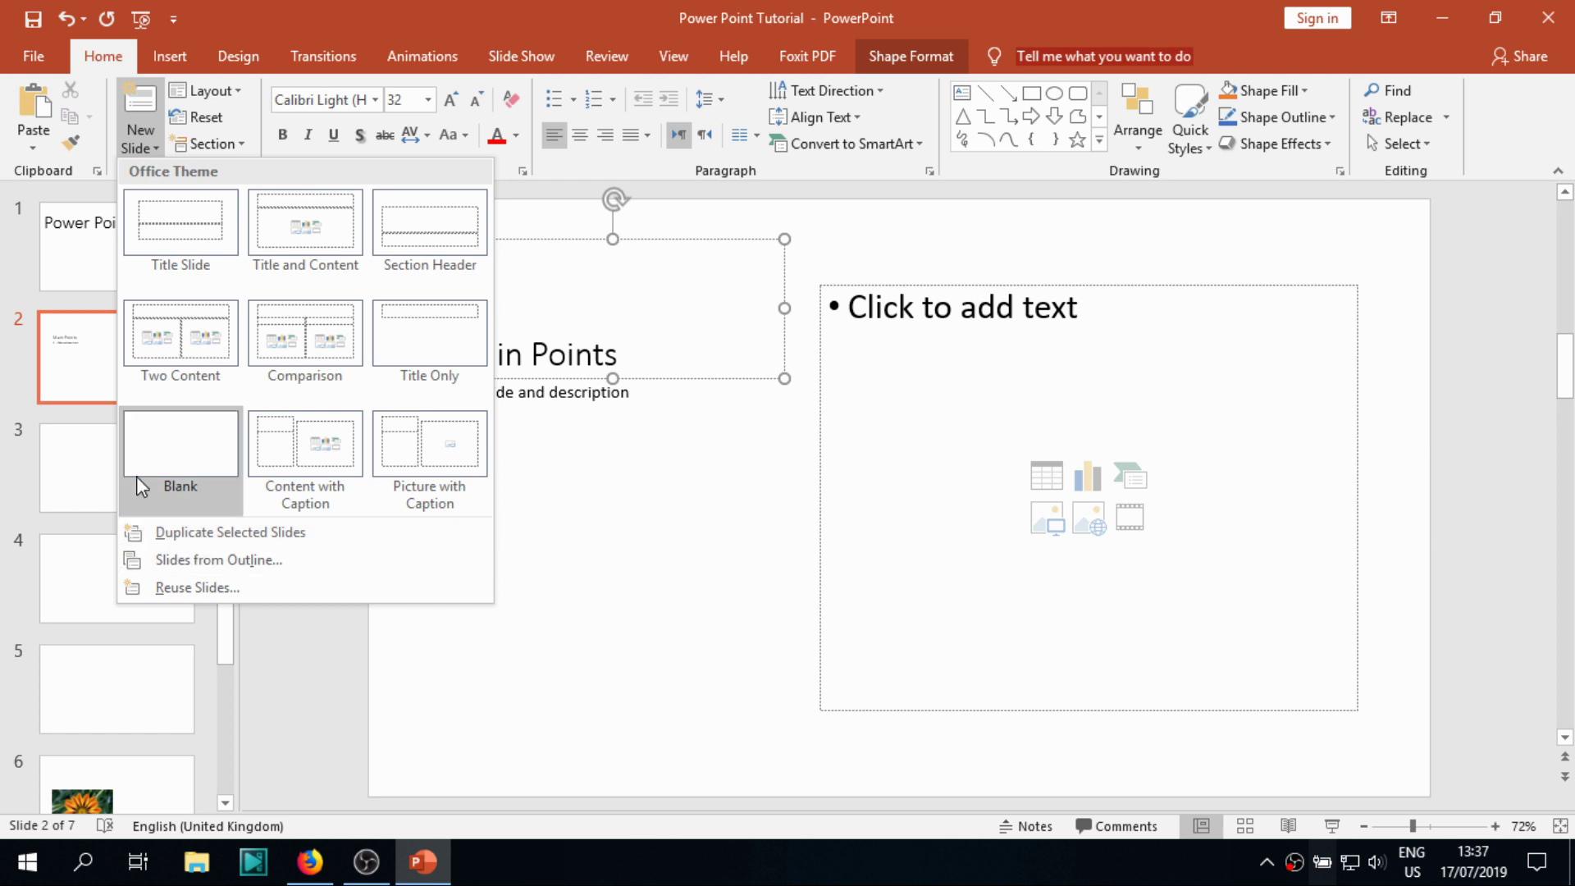
pyautogui.click(74, 366)
pyautogui.click(101, 363)
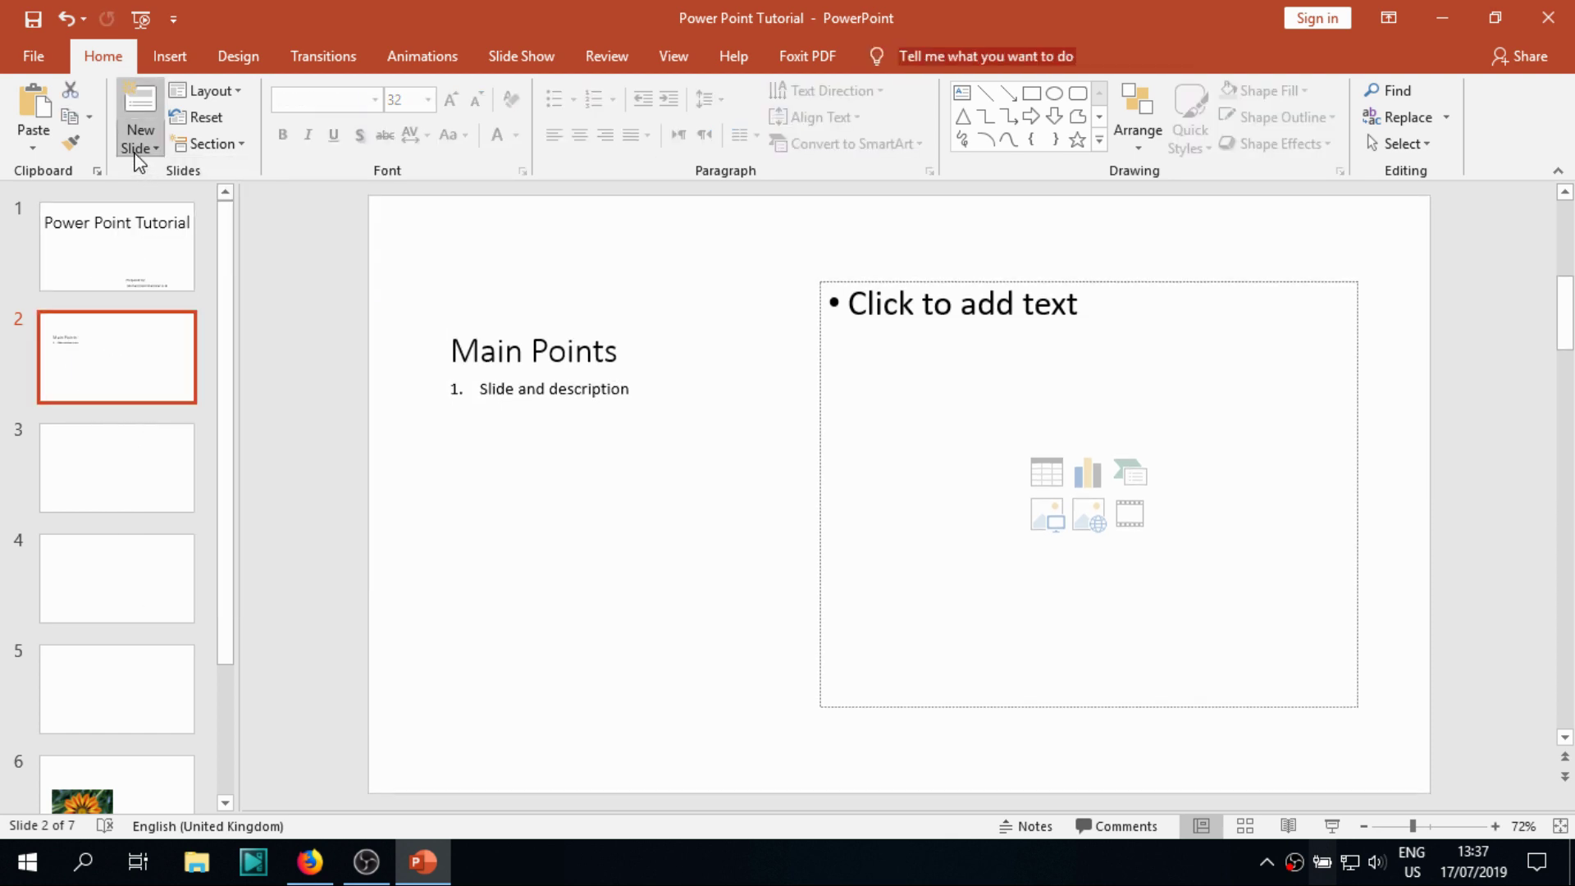
pyautogui.click(140, 144)
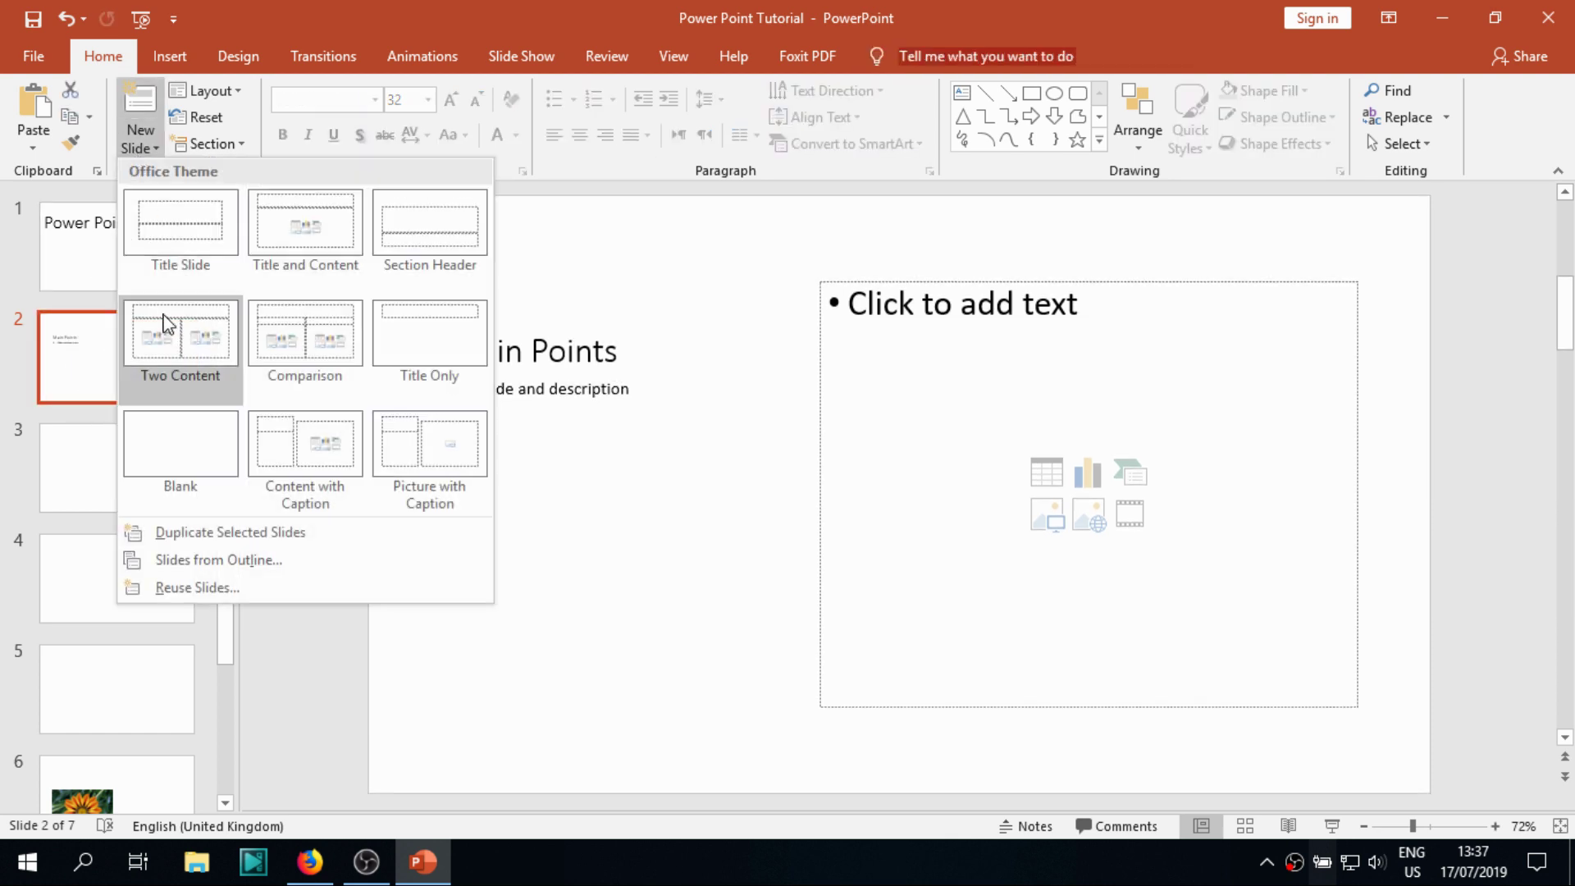
pyautogui.click(172, 533)
pyautogui.click(146, 388)
pyautogui.click(125, 499)
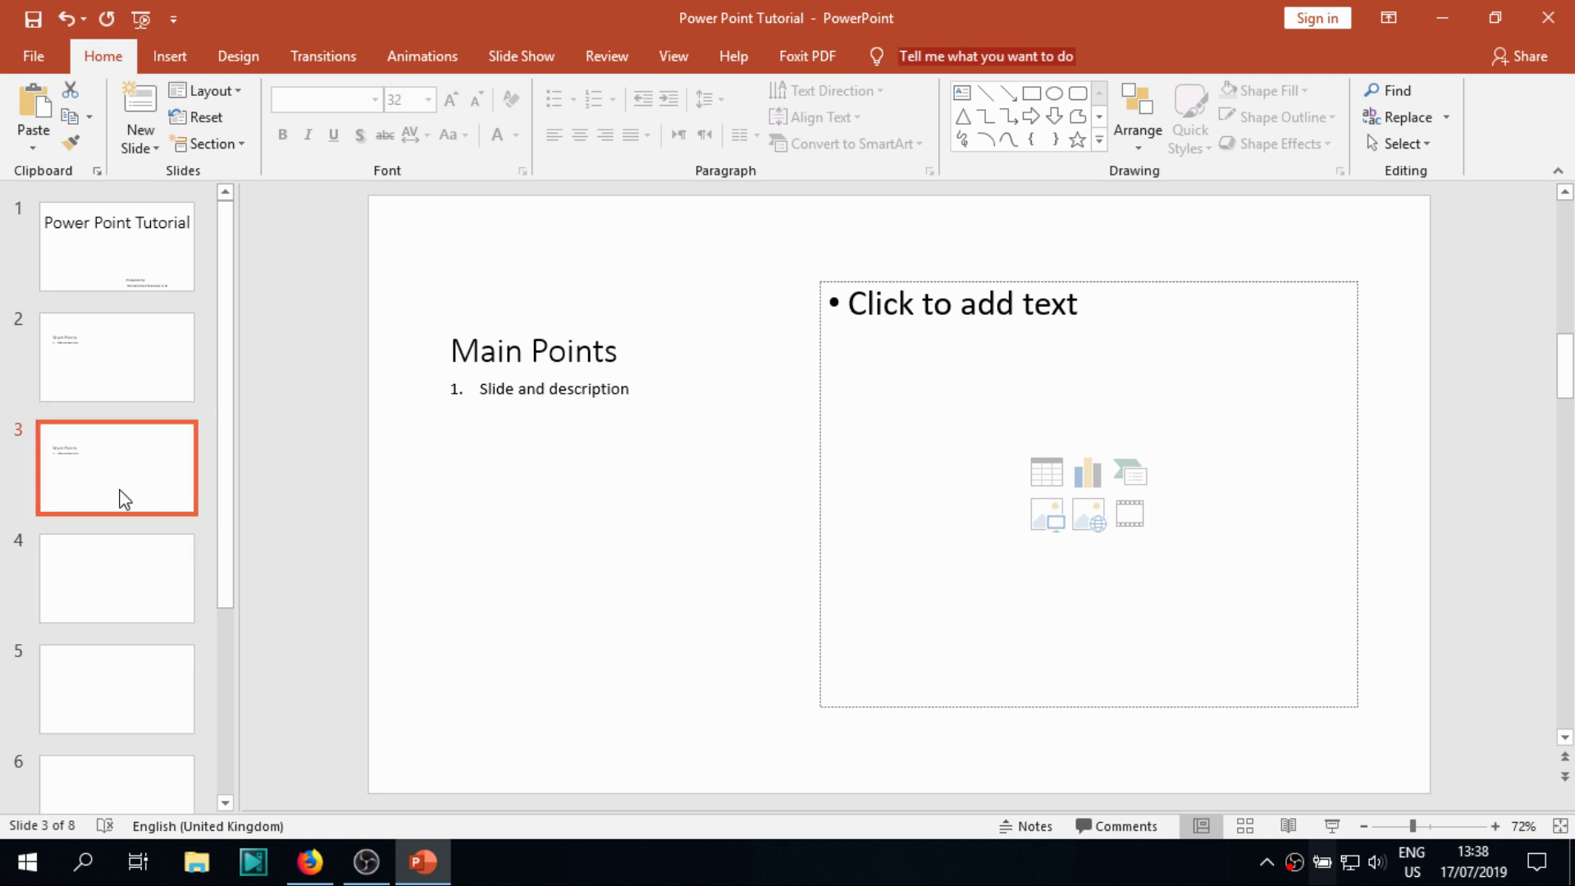
pyautogui.press('Delete')
pyautogui.click(192, 399)
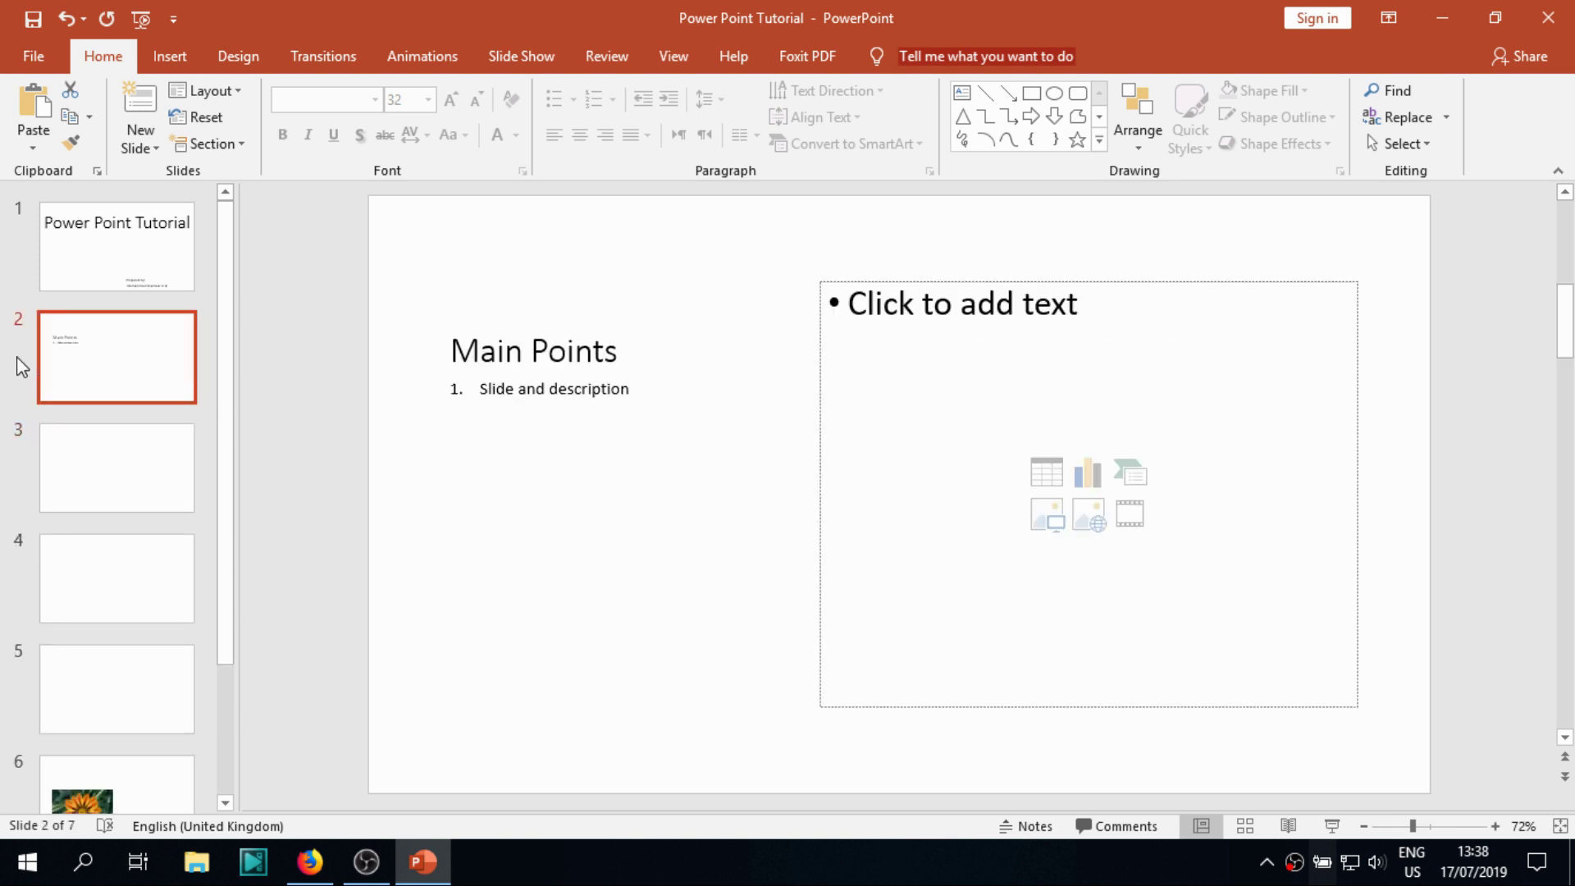
pyautogui.click(152, 148)
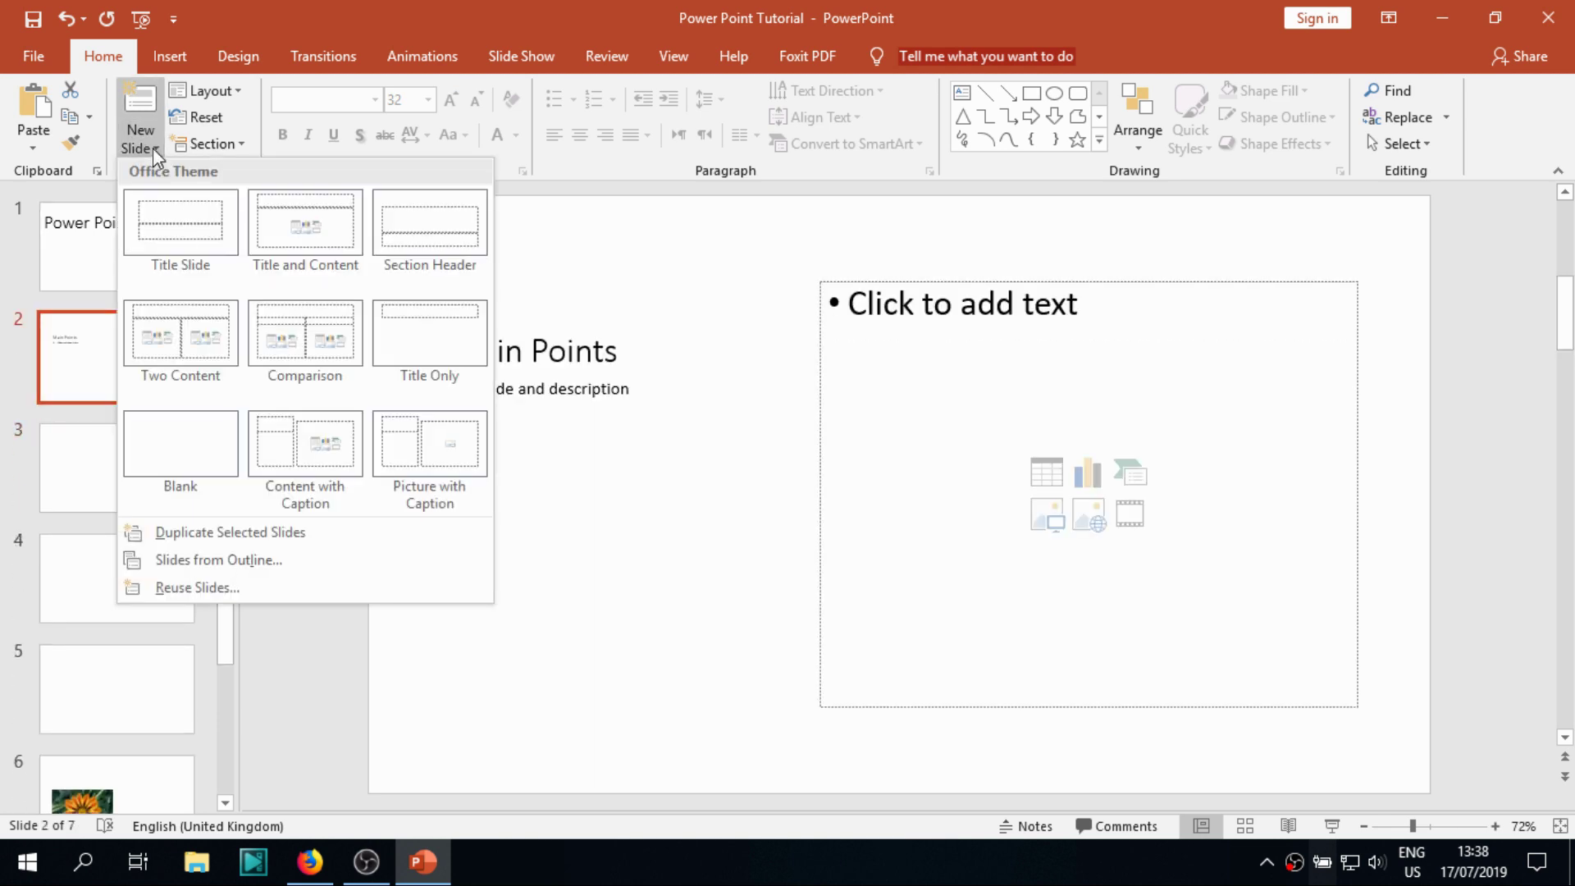
pyautogui.click(246, 561)
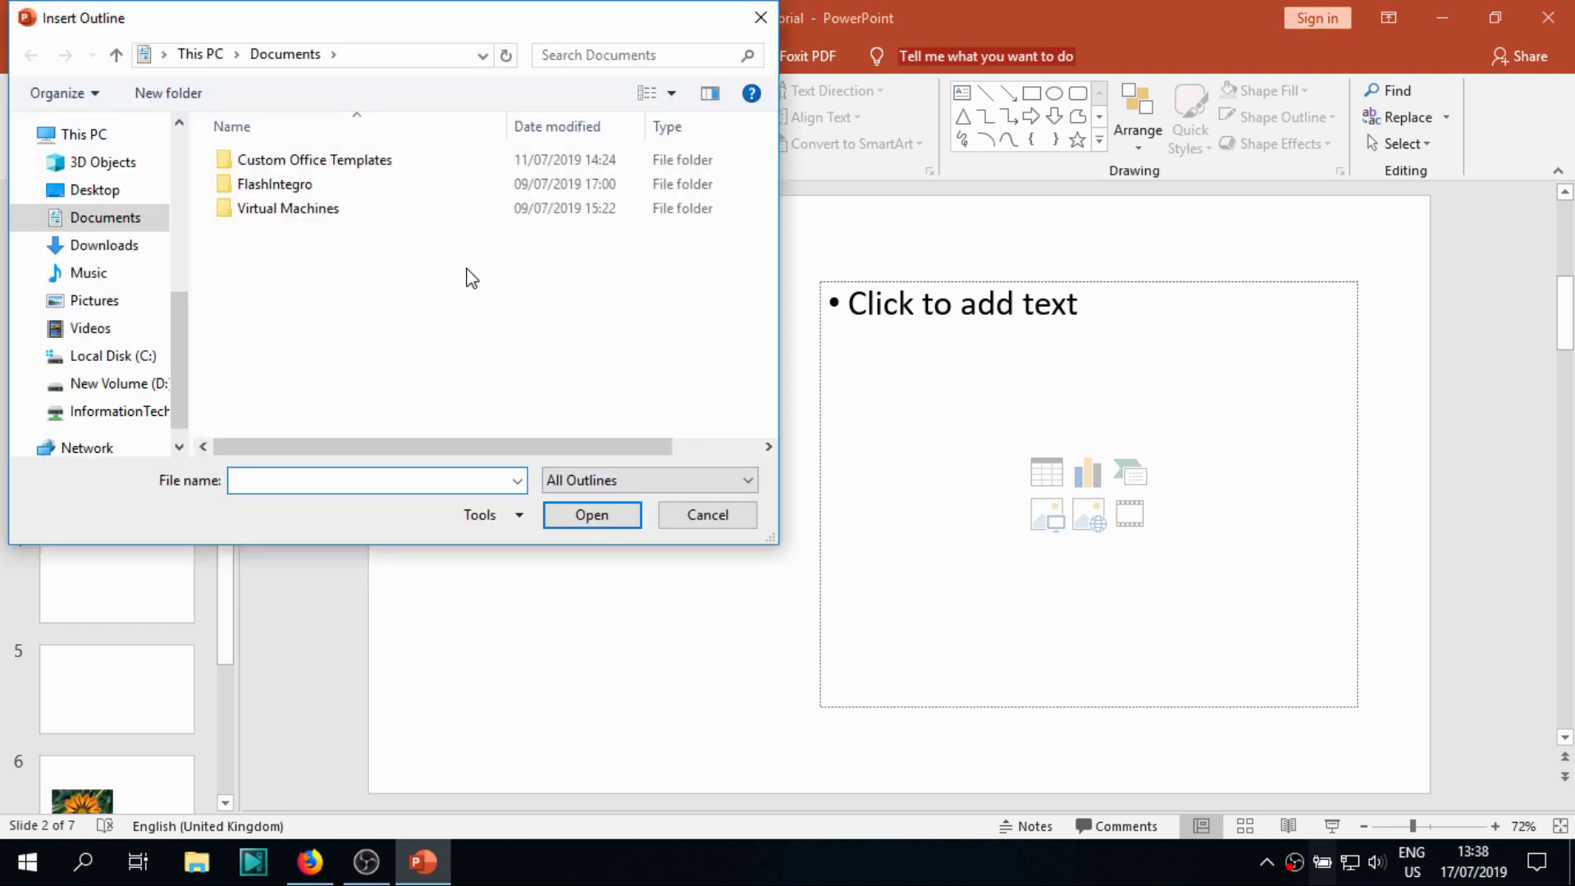
pyautogui.click(707, 515)
# Open Reuse Slides and choose the Power Point Tutorial file from the Desktop as the source.
pyautogui.click(141, 148)
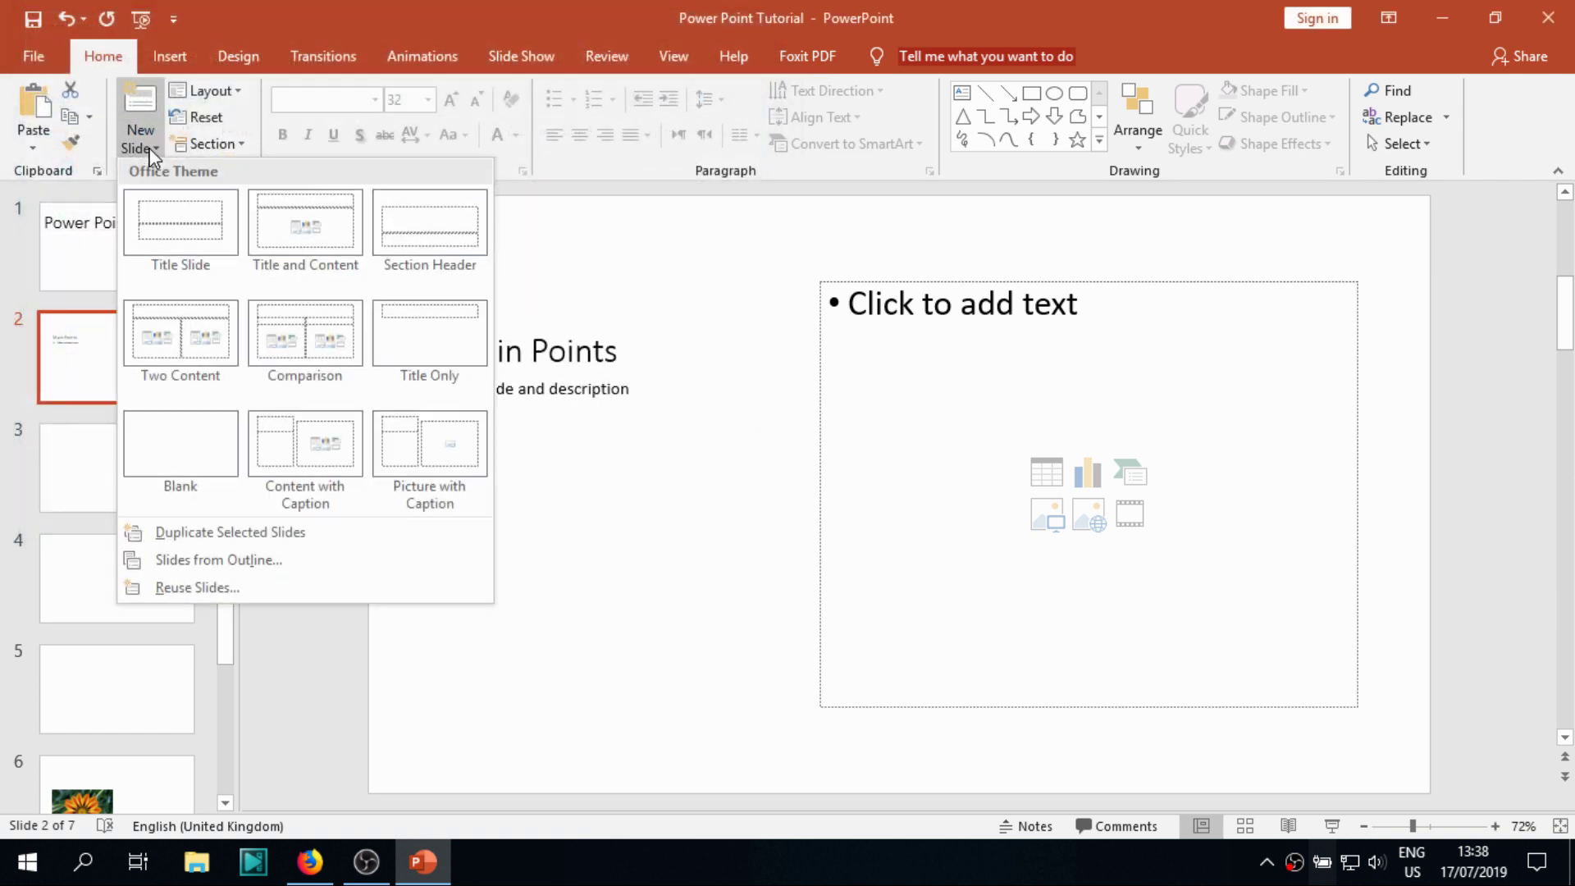
pyautogui.click(166, 589)
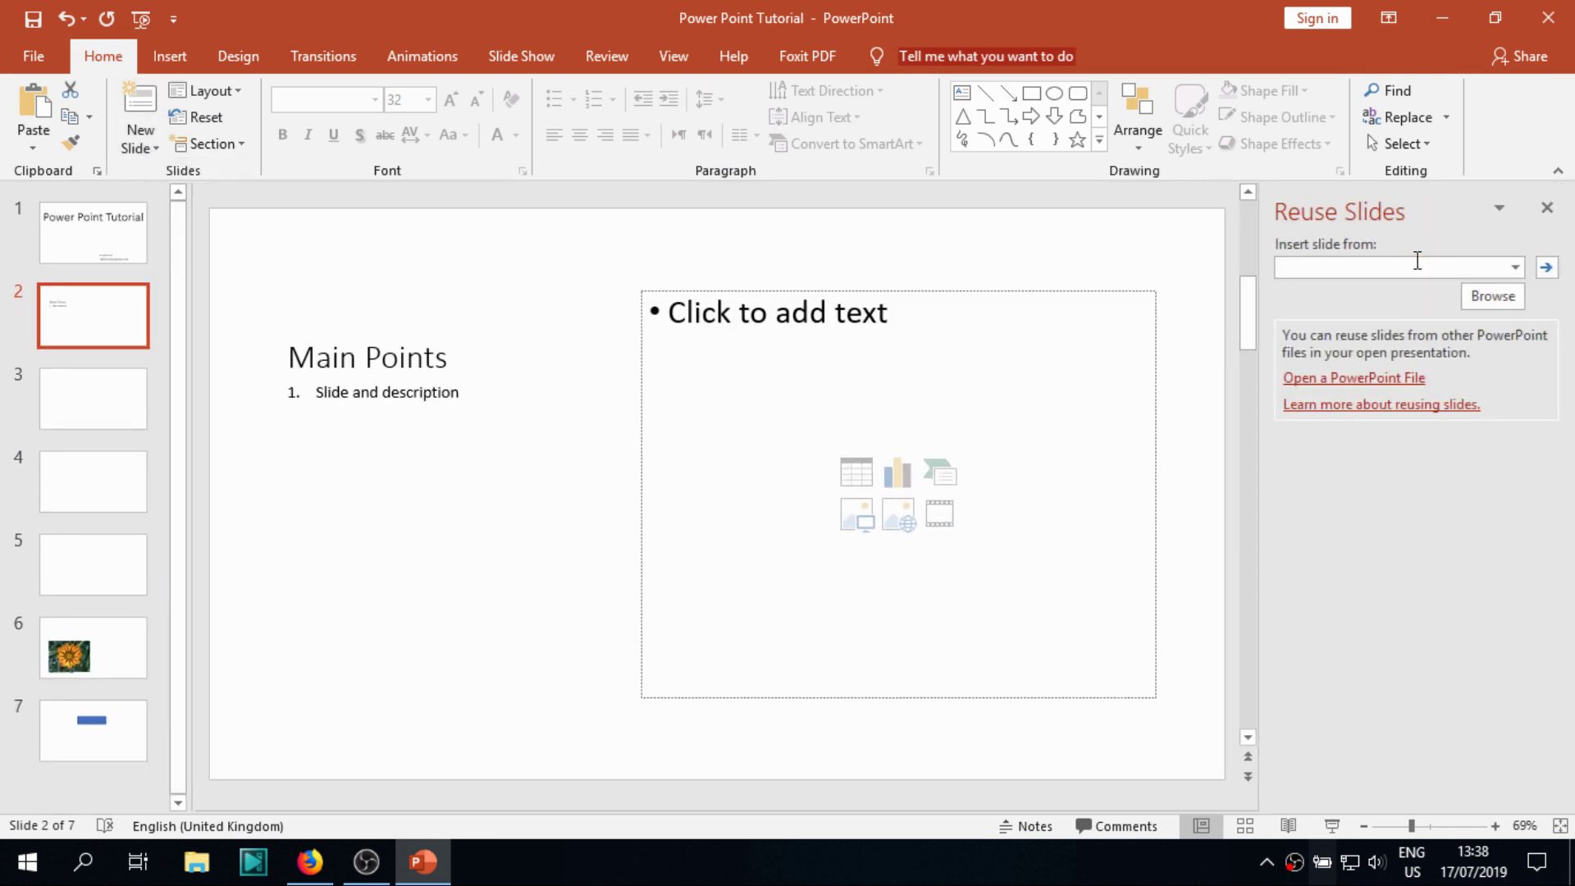
pyautogui.click(1422, 261)
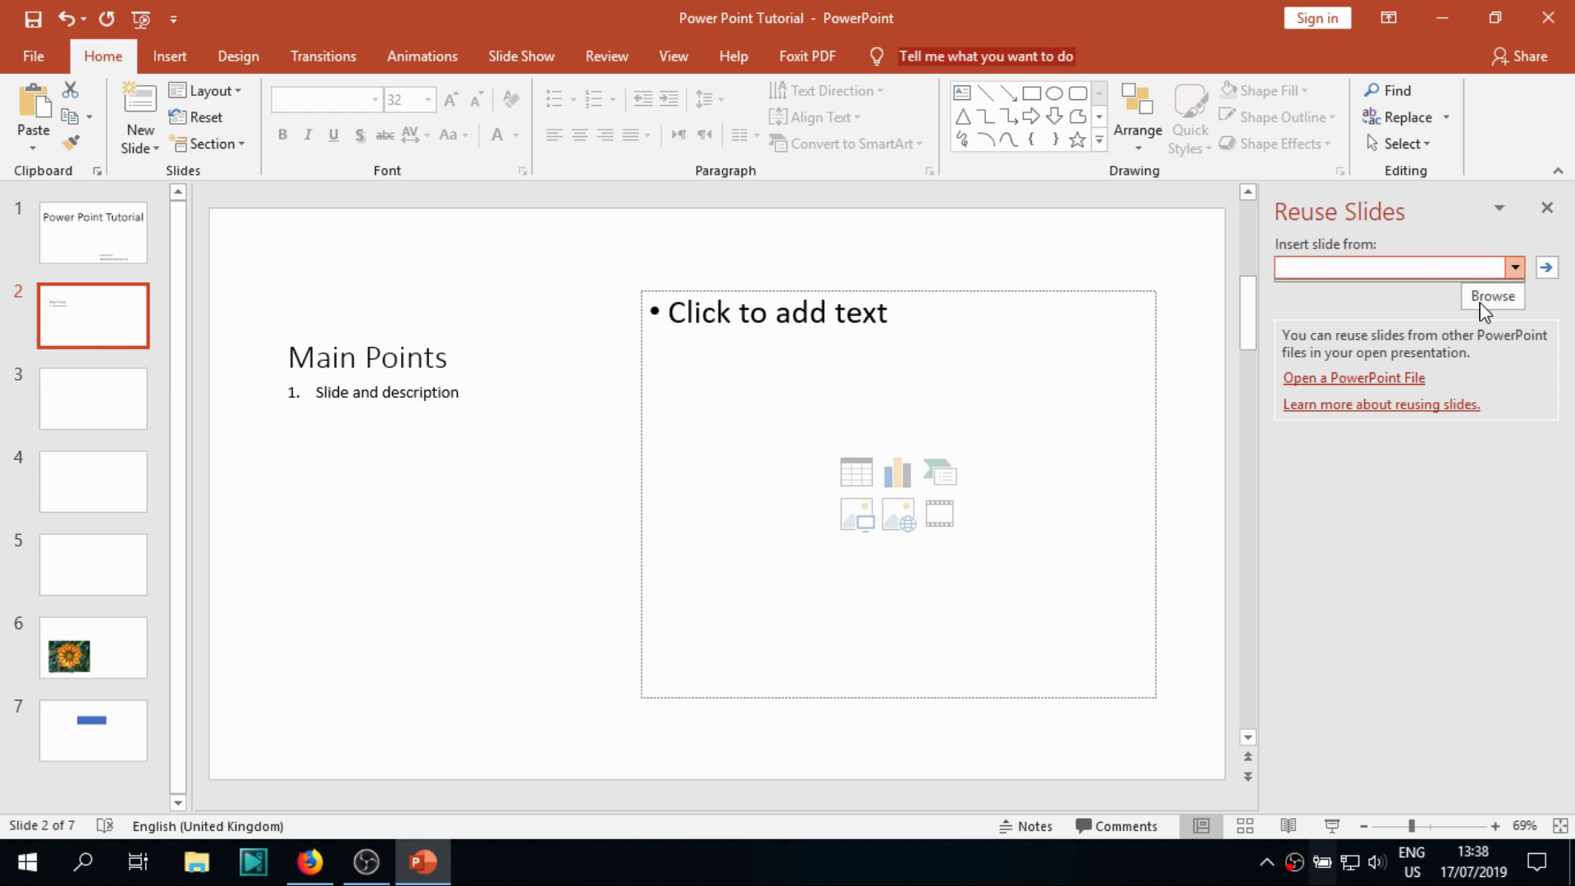
pyautogui.click(1485, 300)
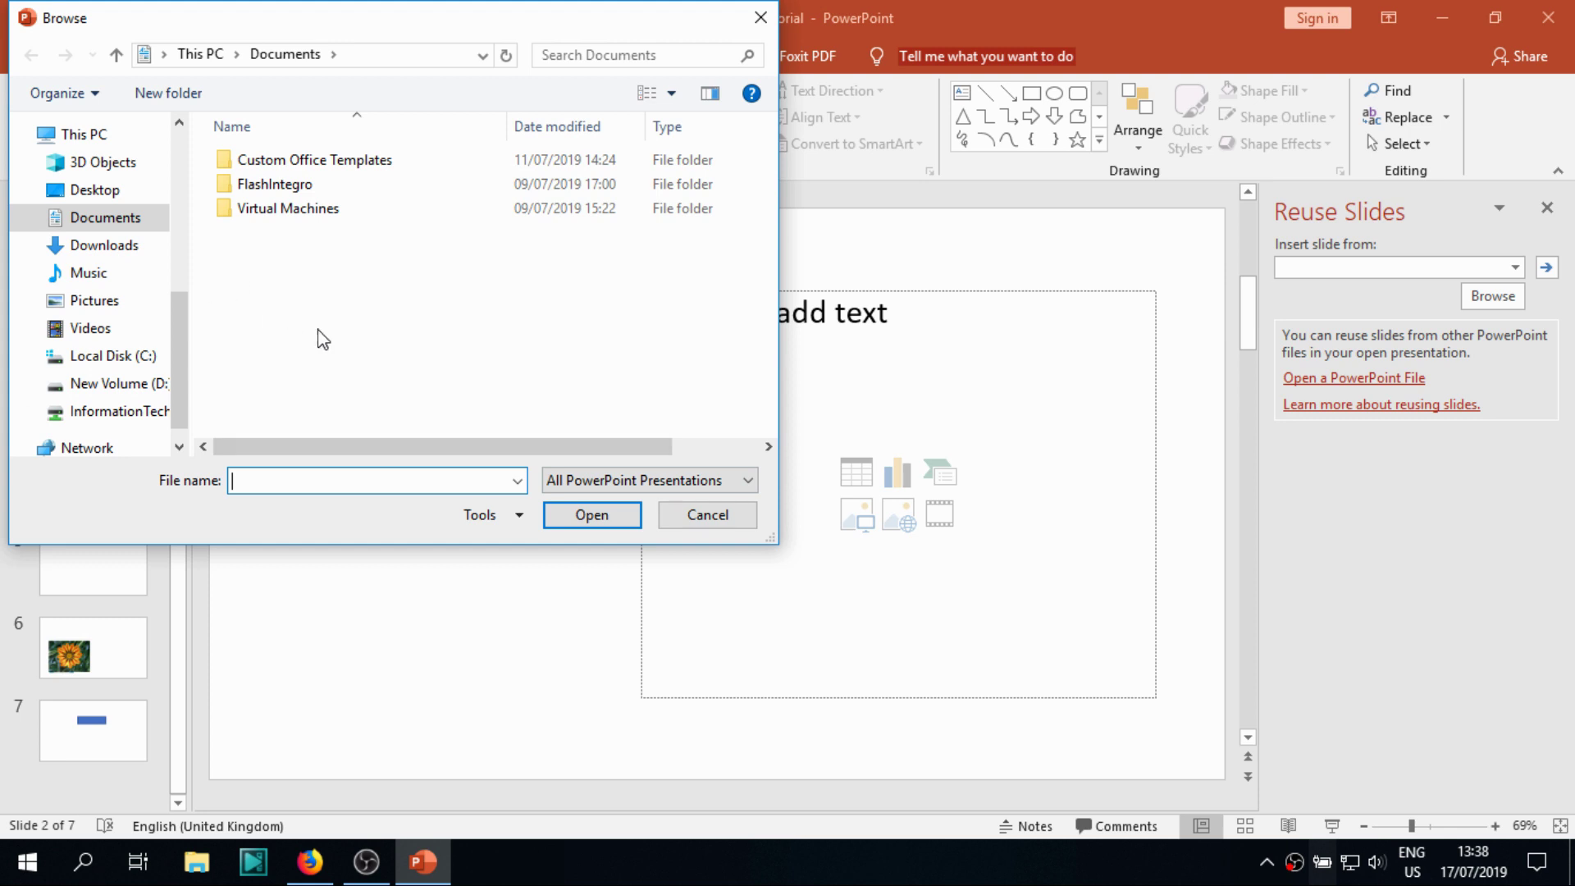
pyautogui.scroll(2, 151, 249)
pyautogui.click(86, 292)
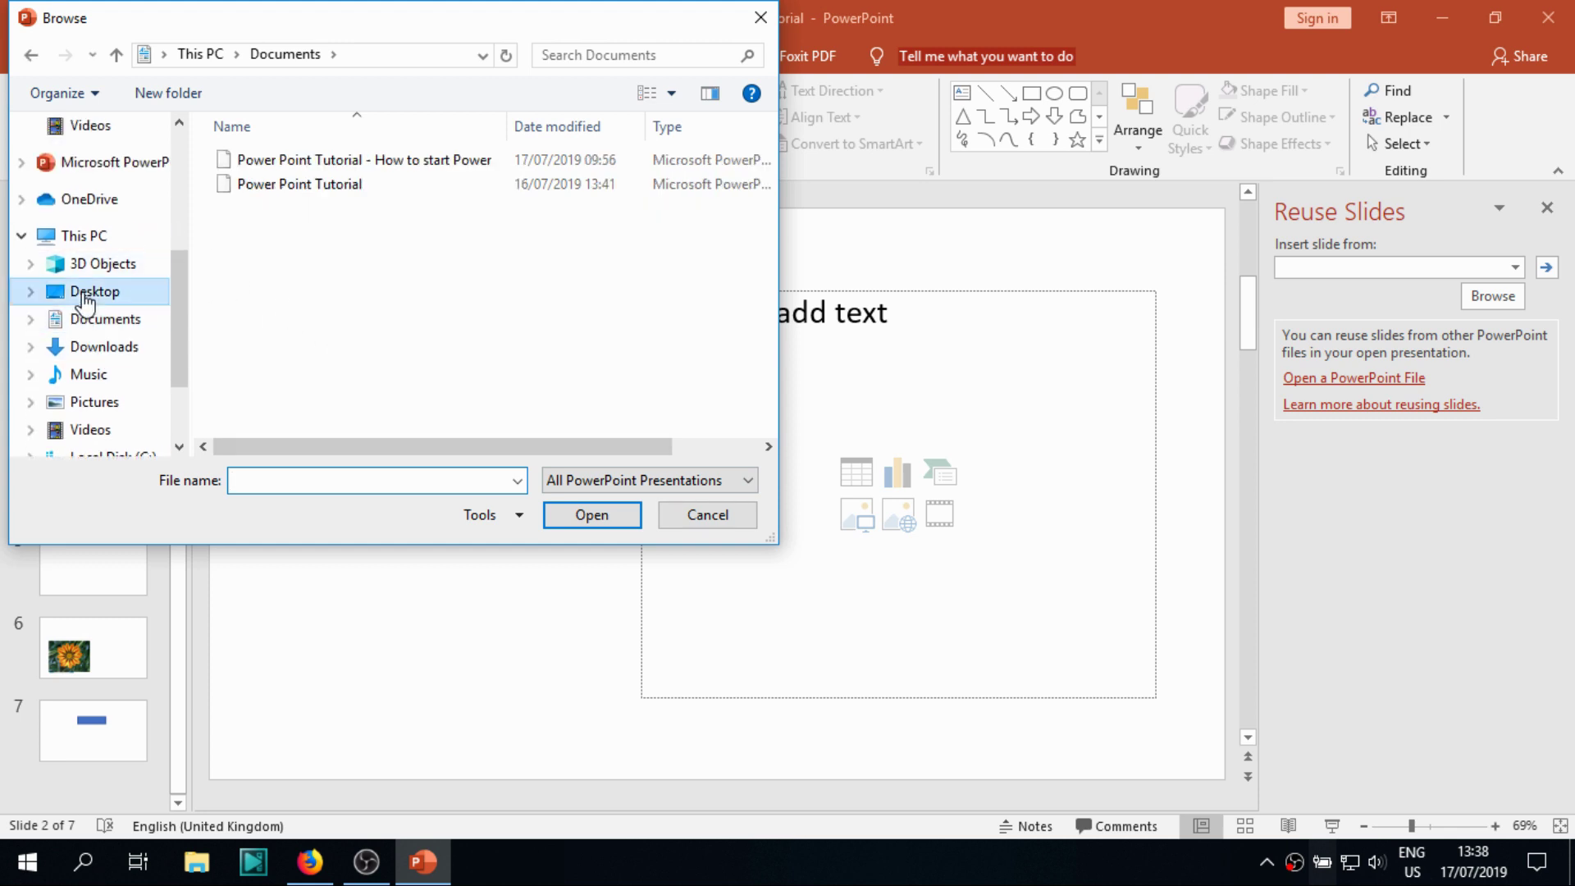
pyautogui.click(367, 161)
pyautogui.click(585, 518)
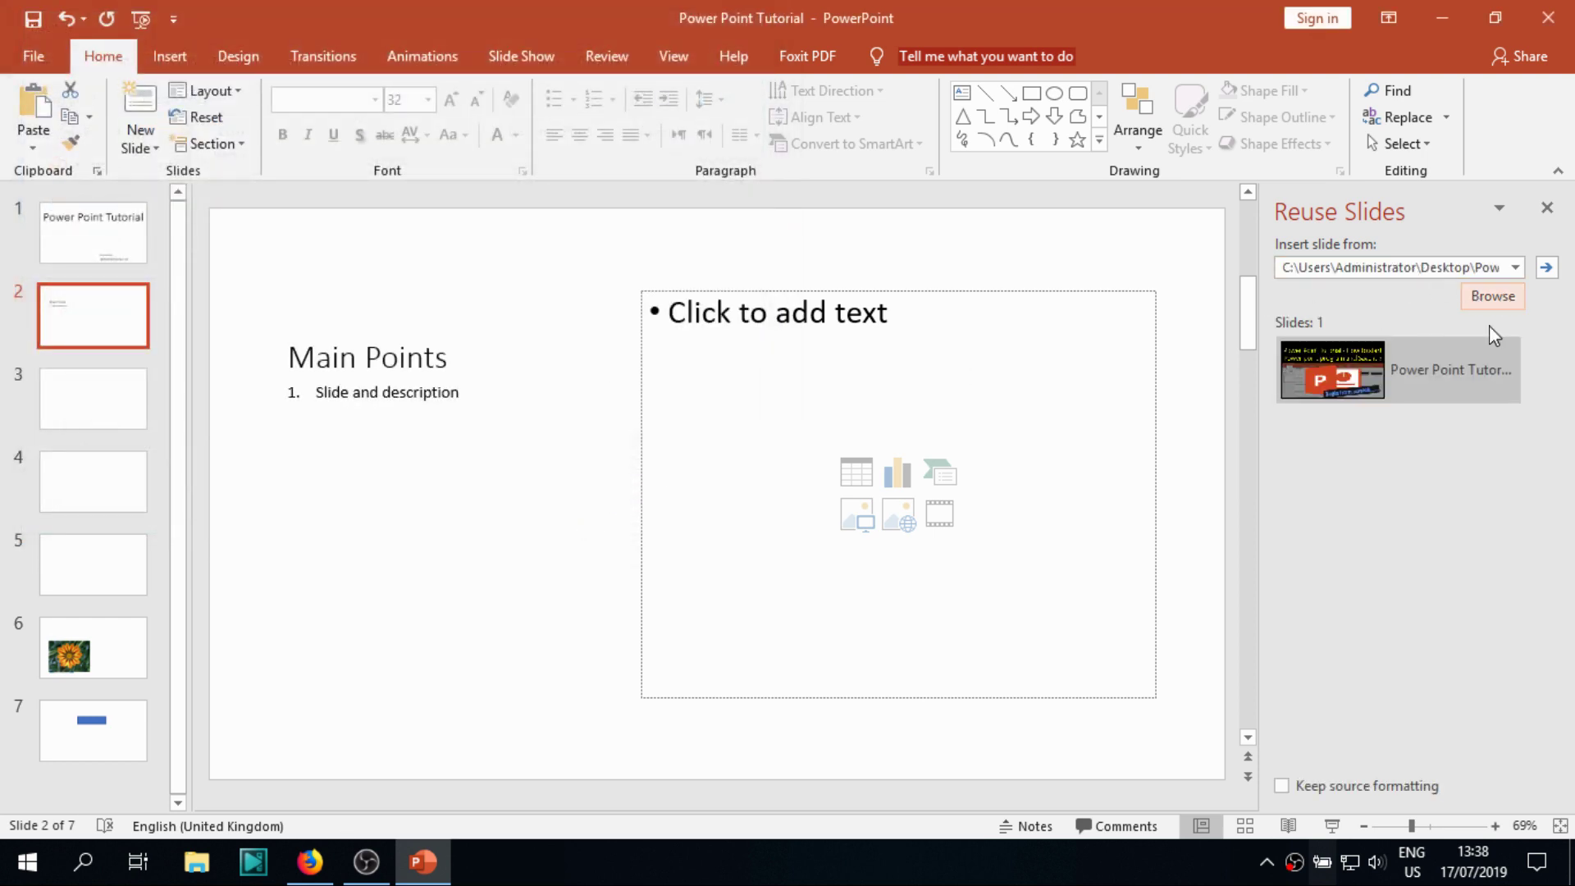
# Load the file's one slide into the panel with Keep source formatting turned on.
pyautogui.click(1547, 267)
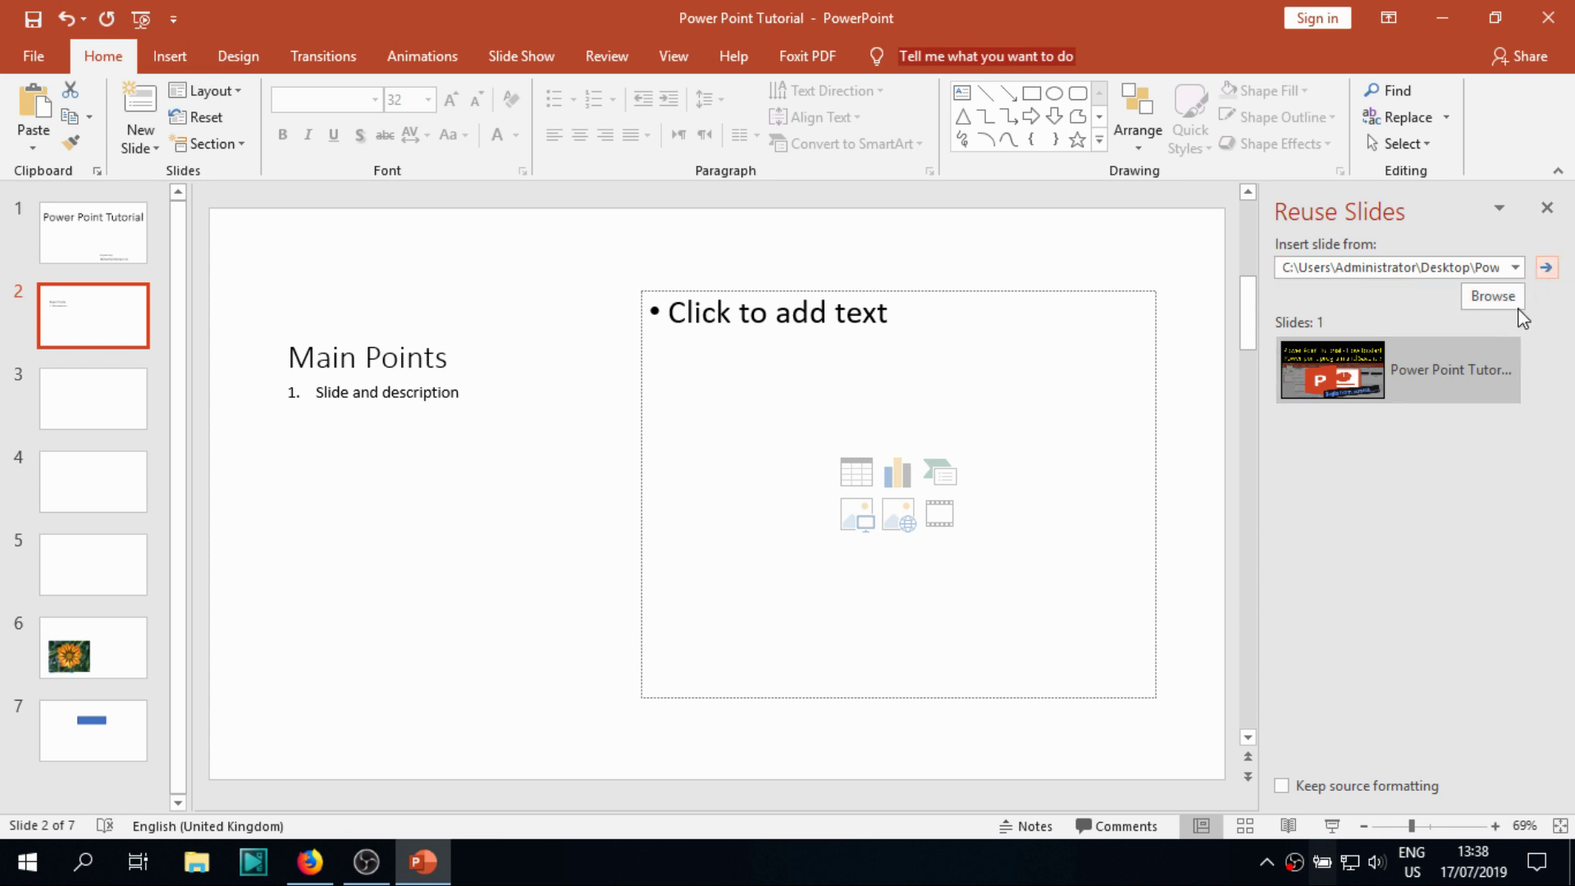
pyautogui.click(1547, 273)
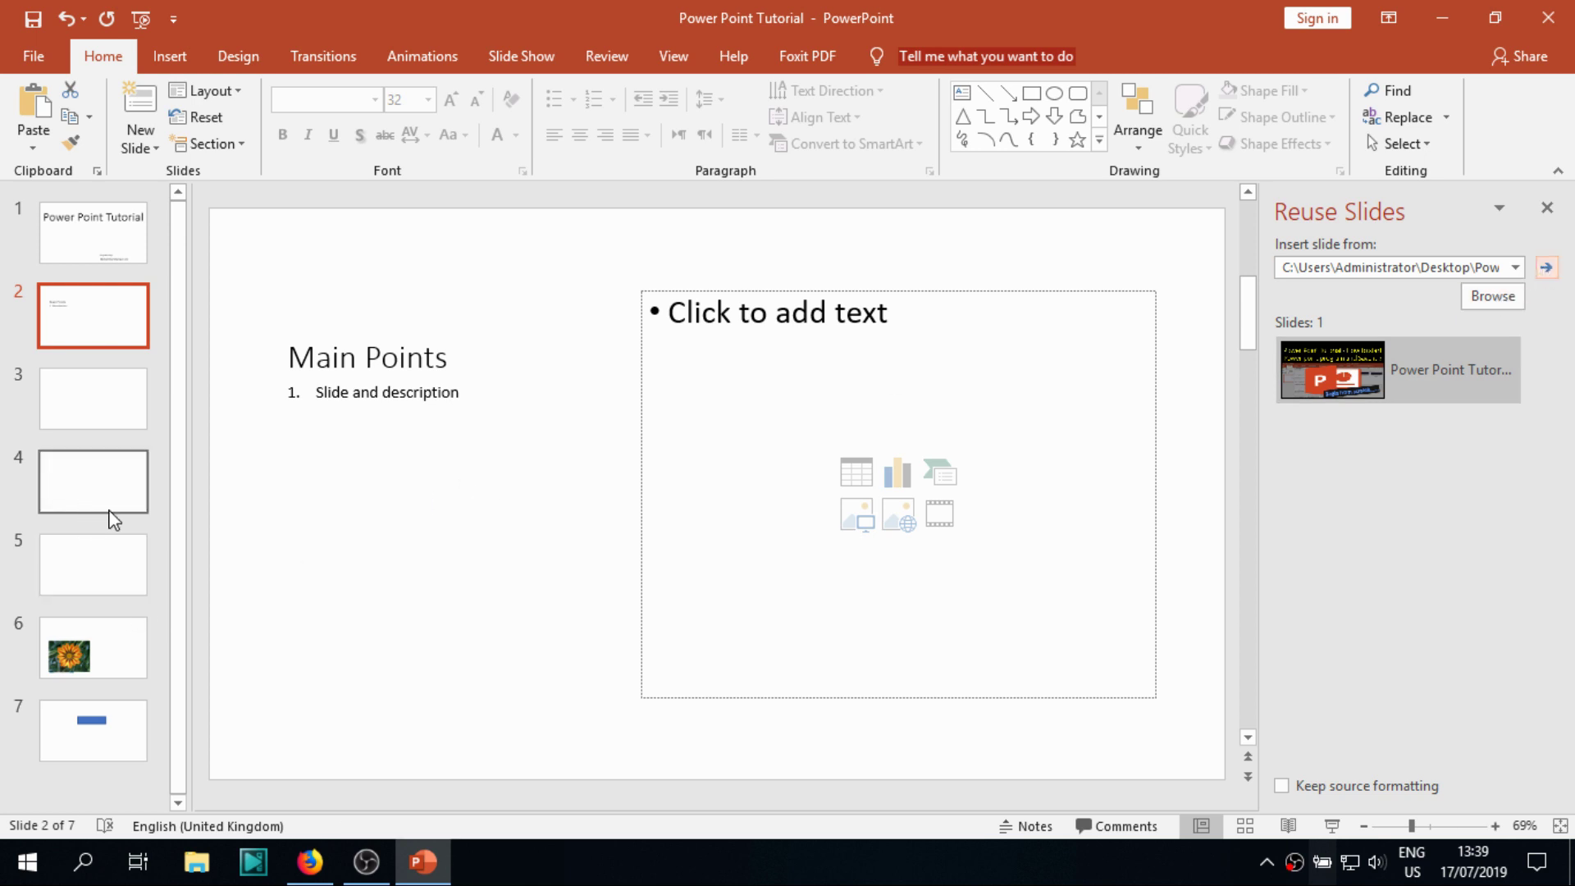
pyautogui.click(1367, 786)
pyautogui.click(1547, 271)
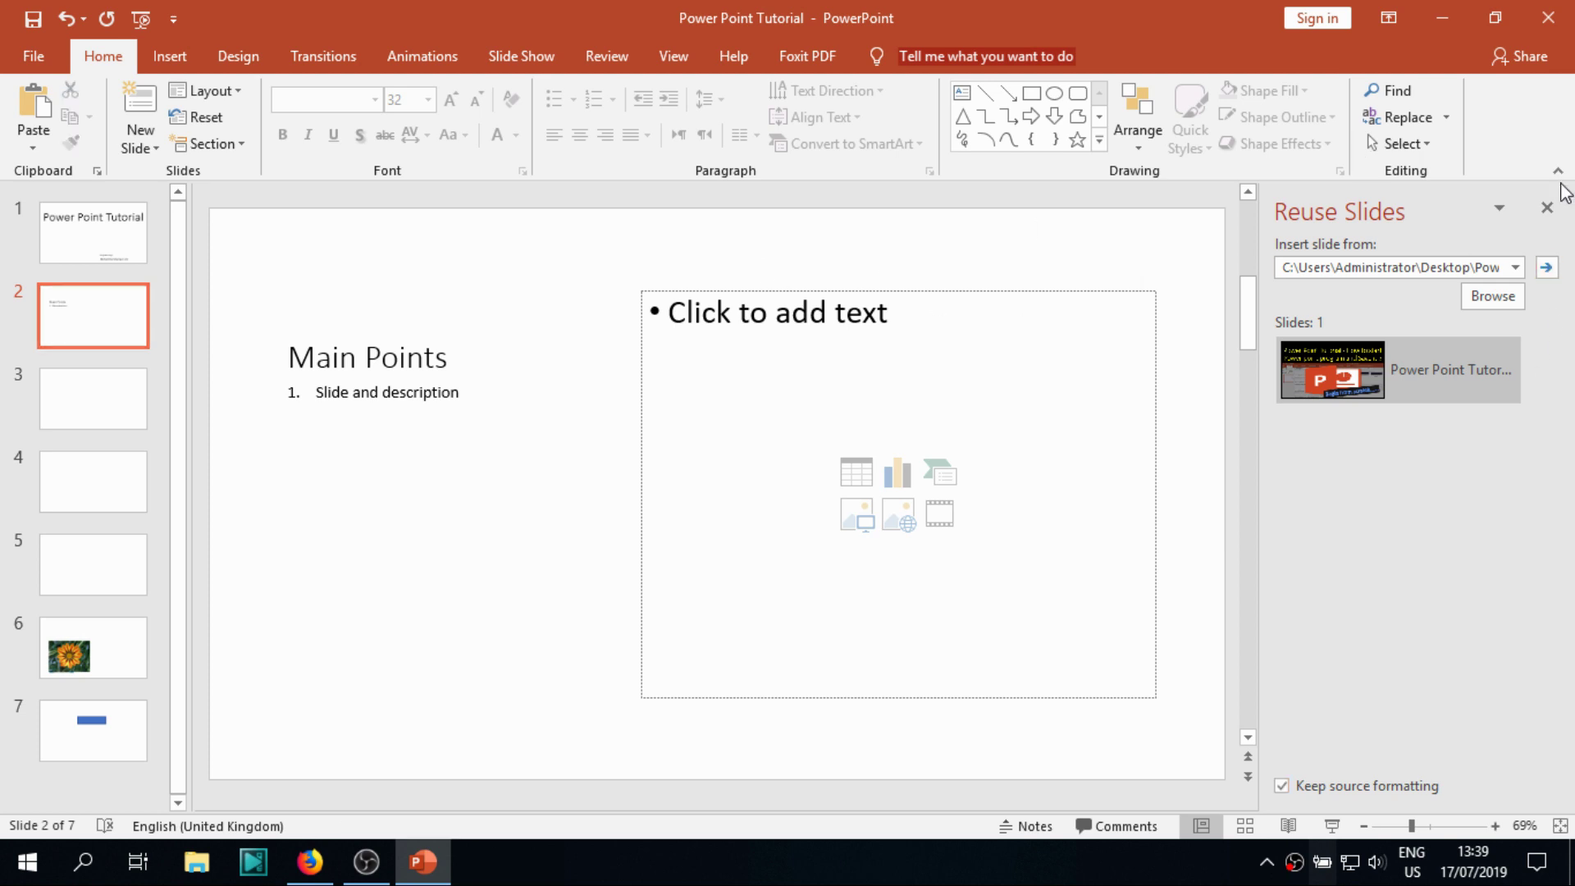
pyautogui.click(1501, 211)
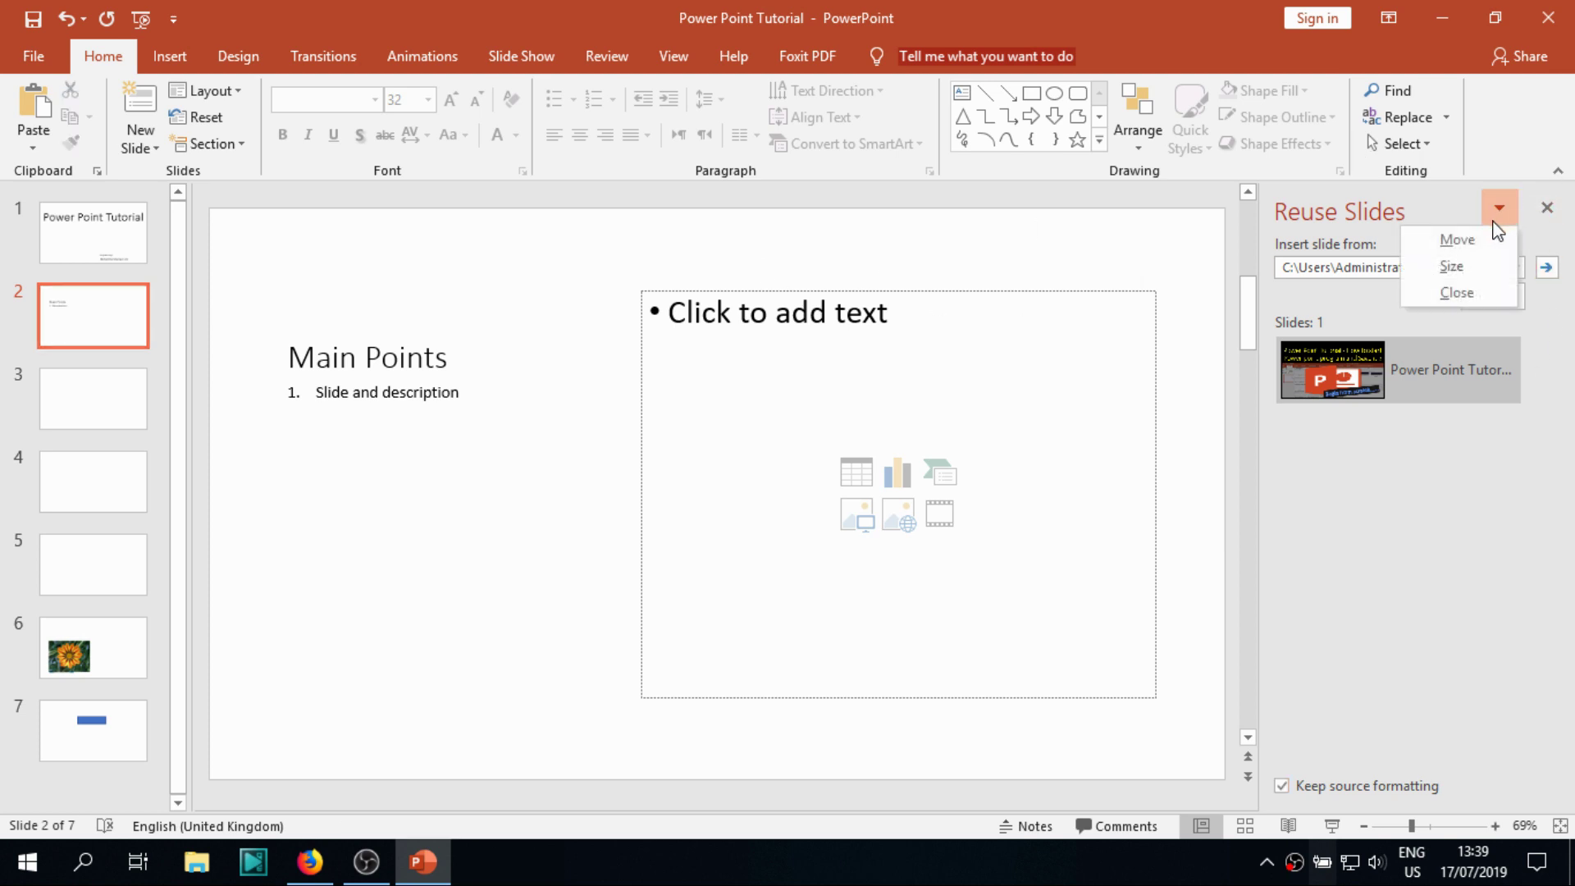
pyautogui.click(1494, 213)
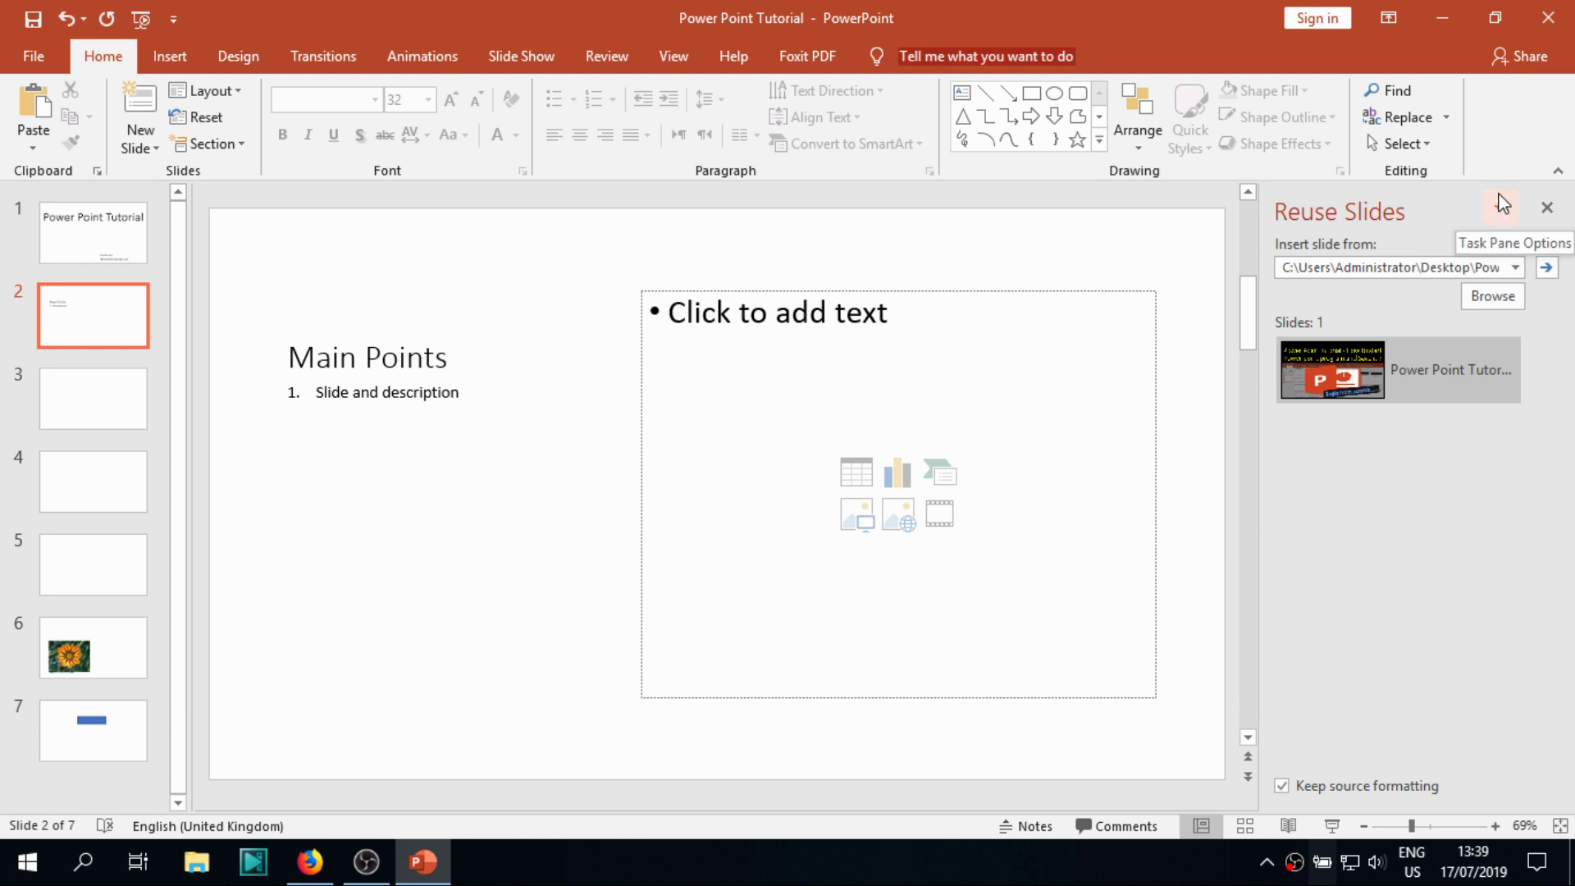
# Insert the reused tutorial slide twice after slide 7, as slides 8 and 9.
pyautogui.click(65, 404)
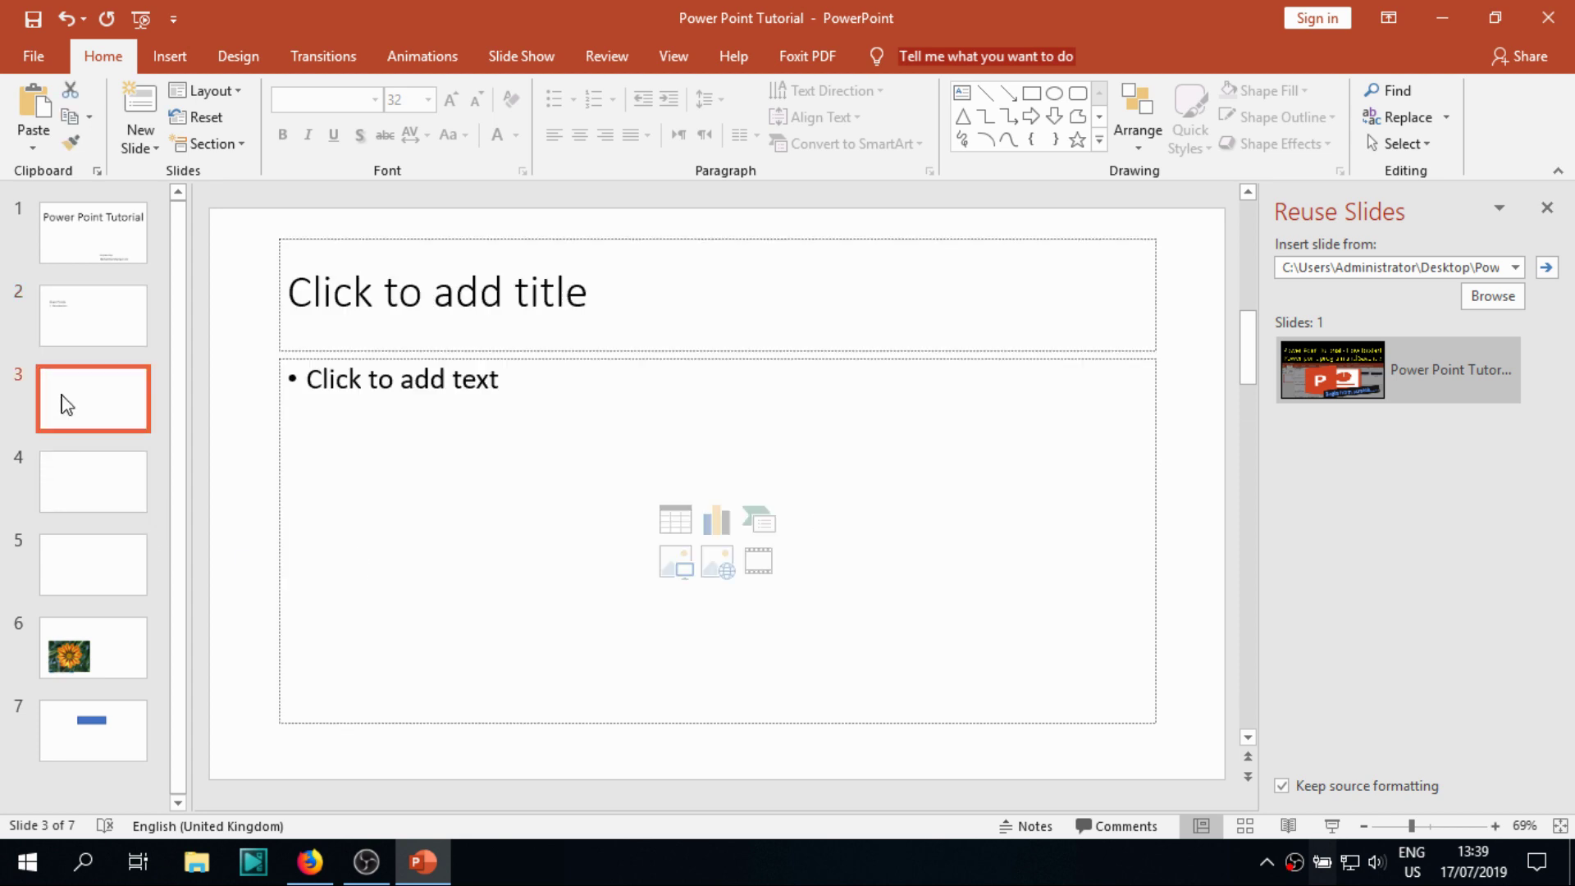
pyautogui.click(88, 734)
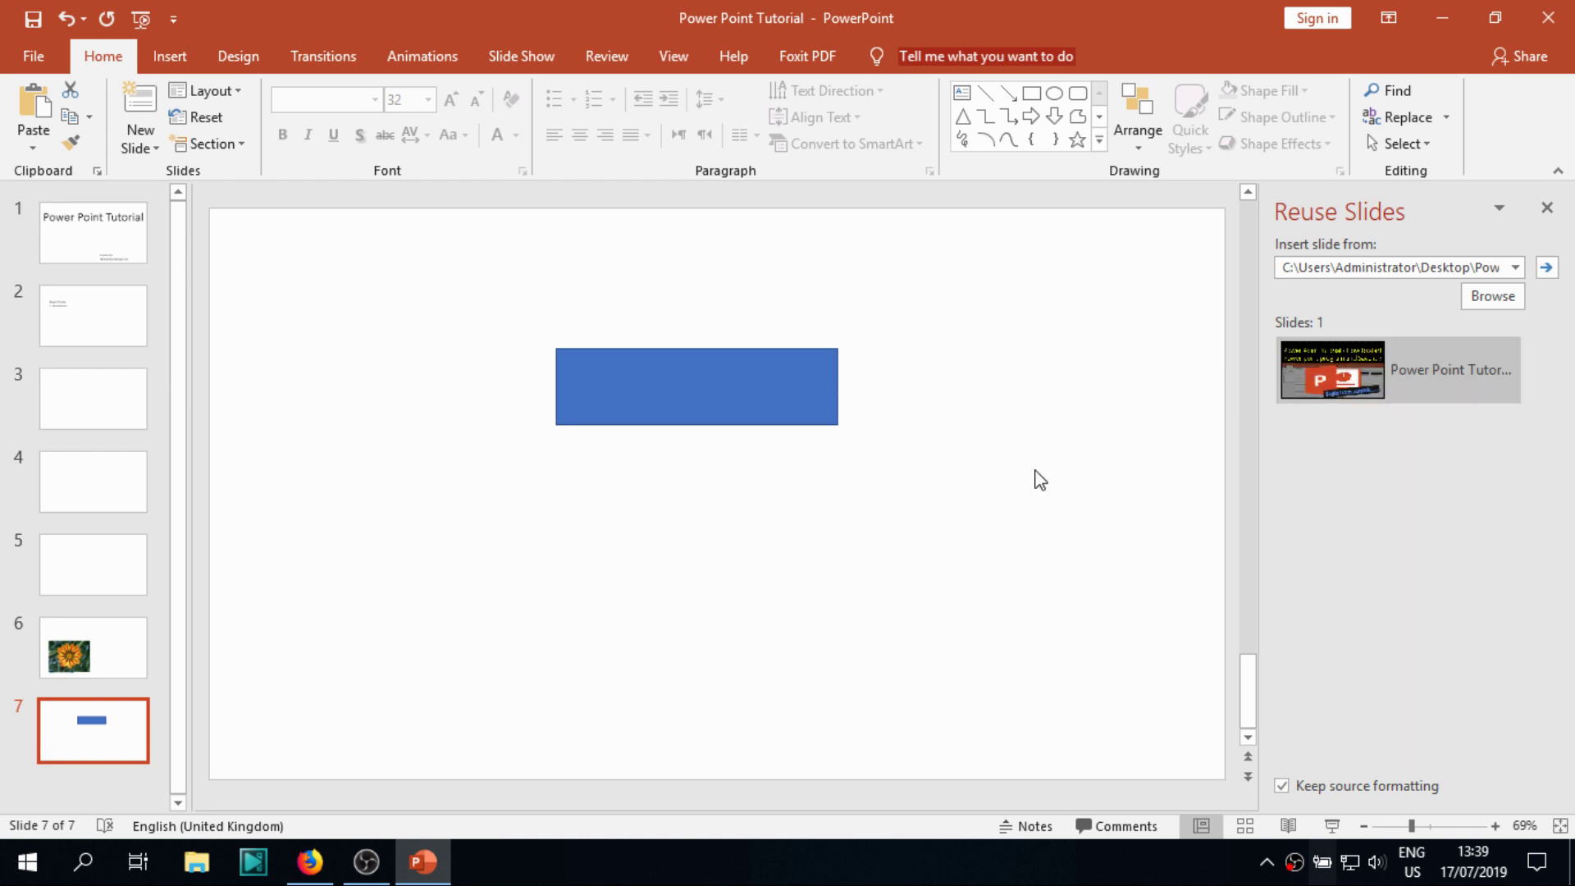
pyautogui.click(1421, 349)
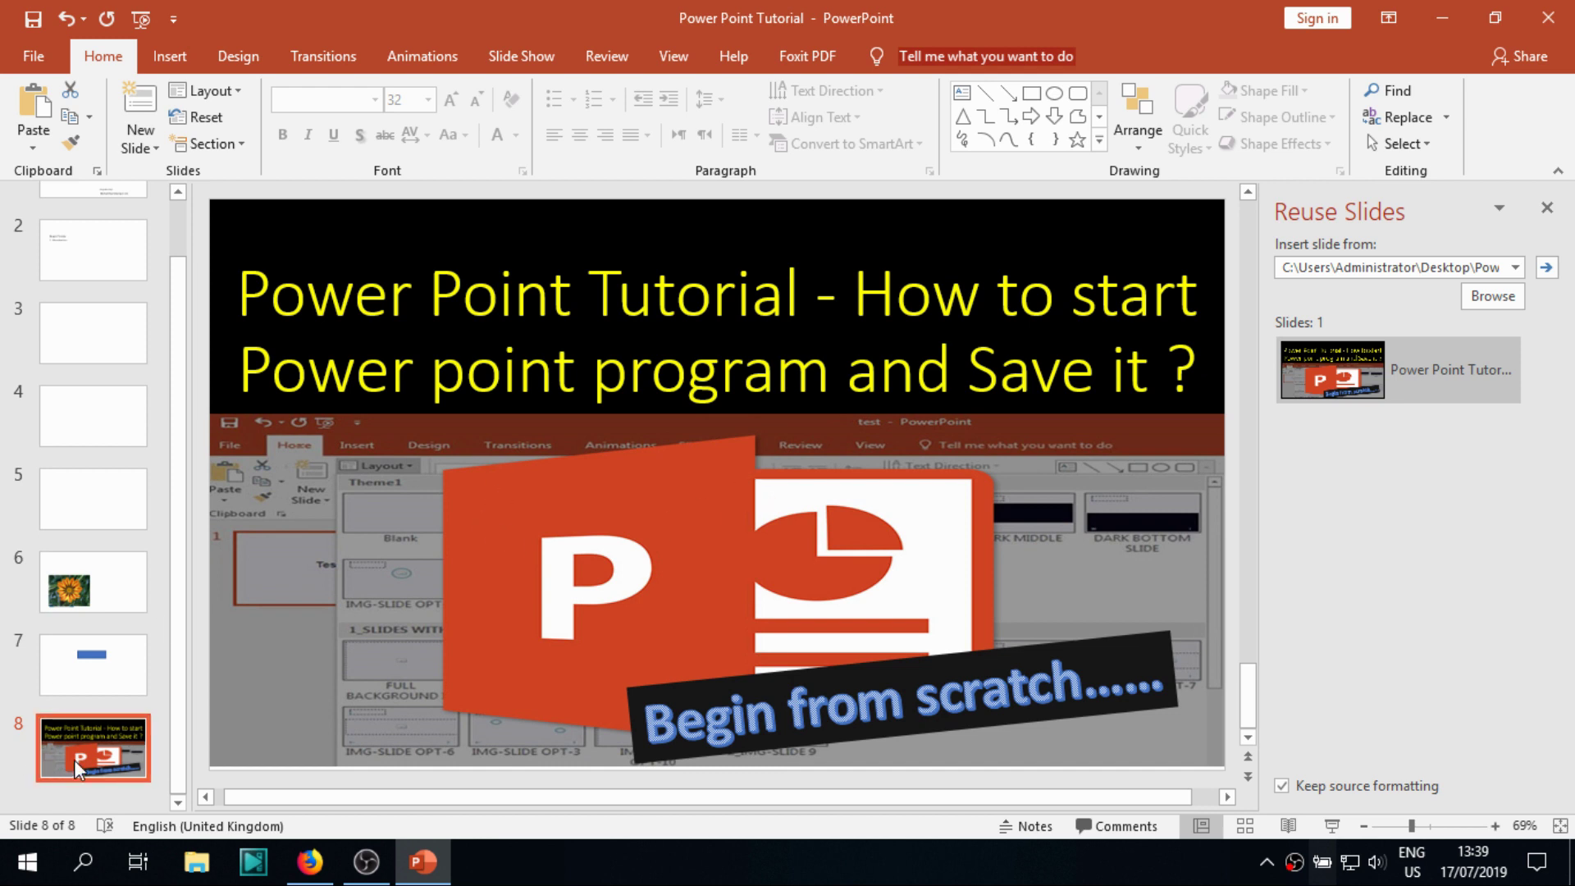
pyautogui.rightClick(1397, 339)
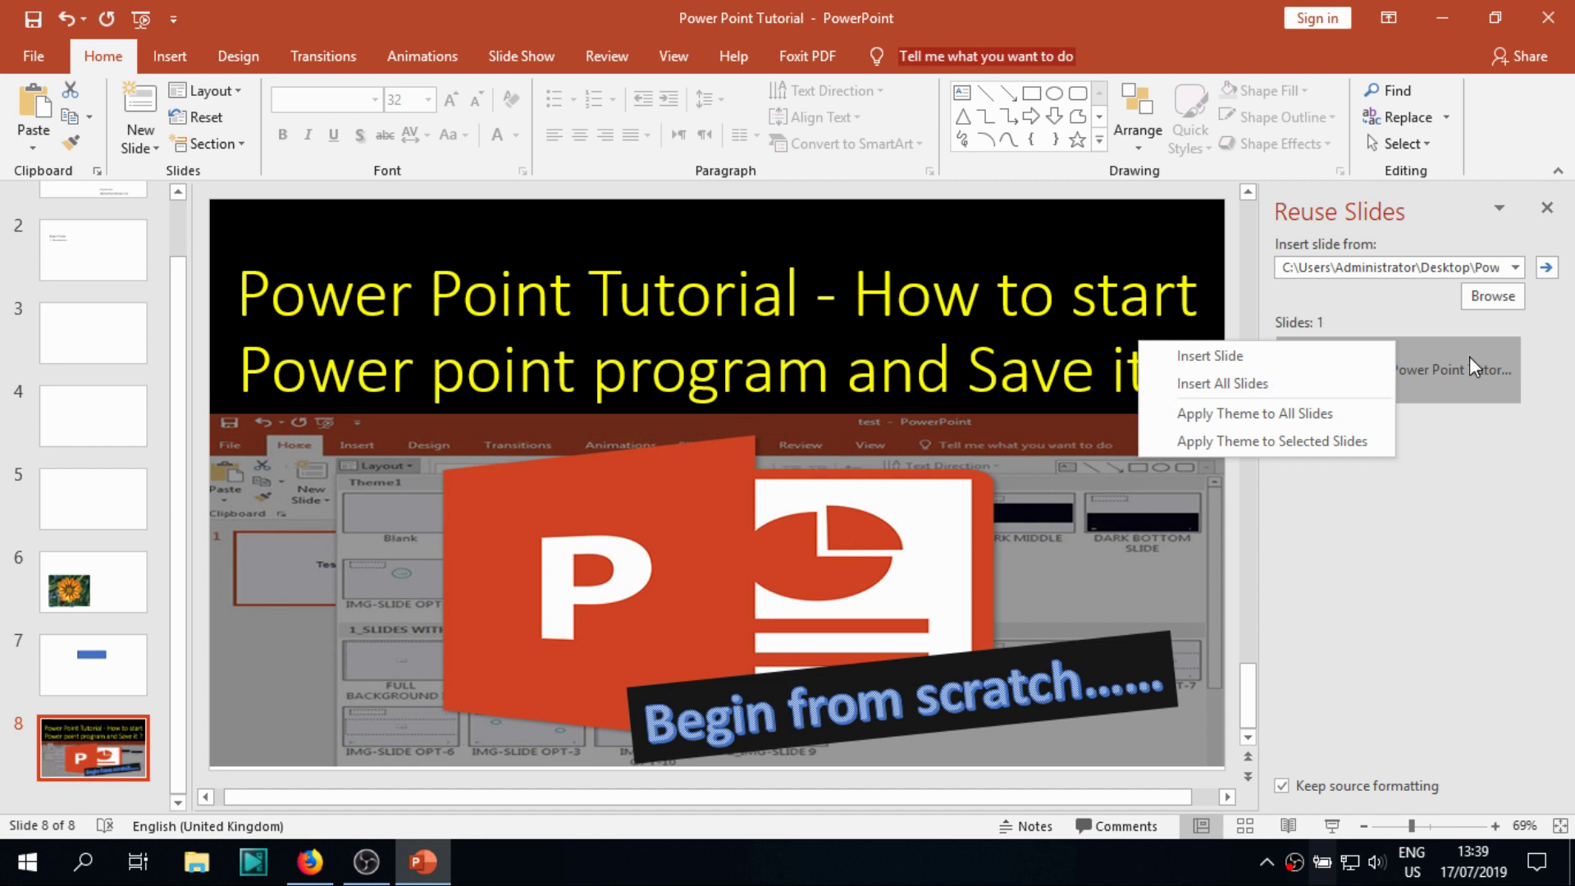
pyautogui.click(1258, 383)
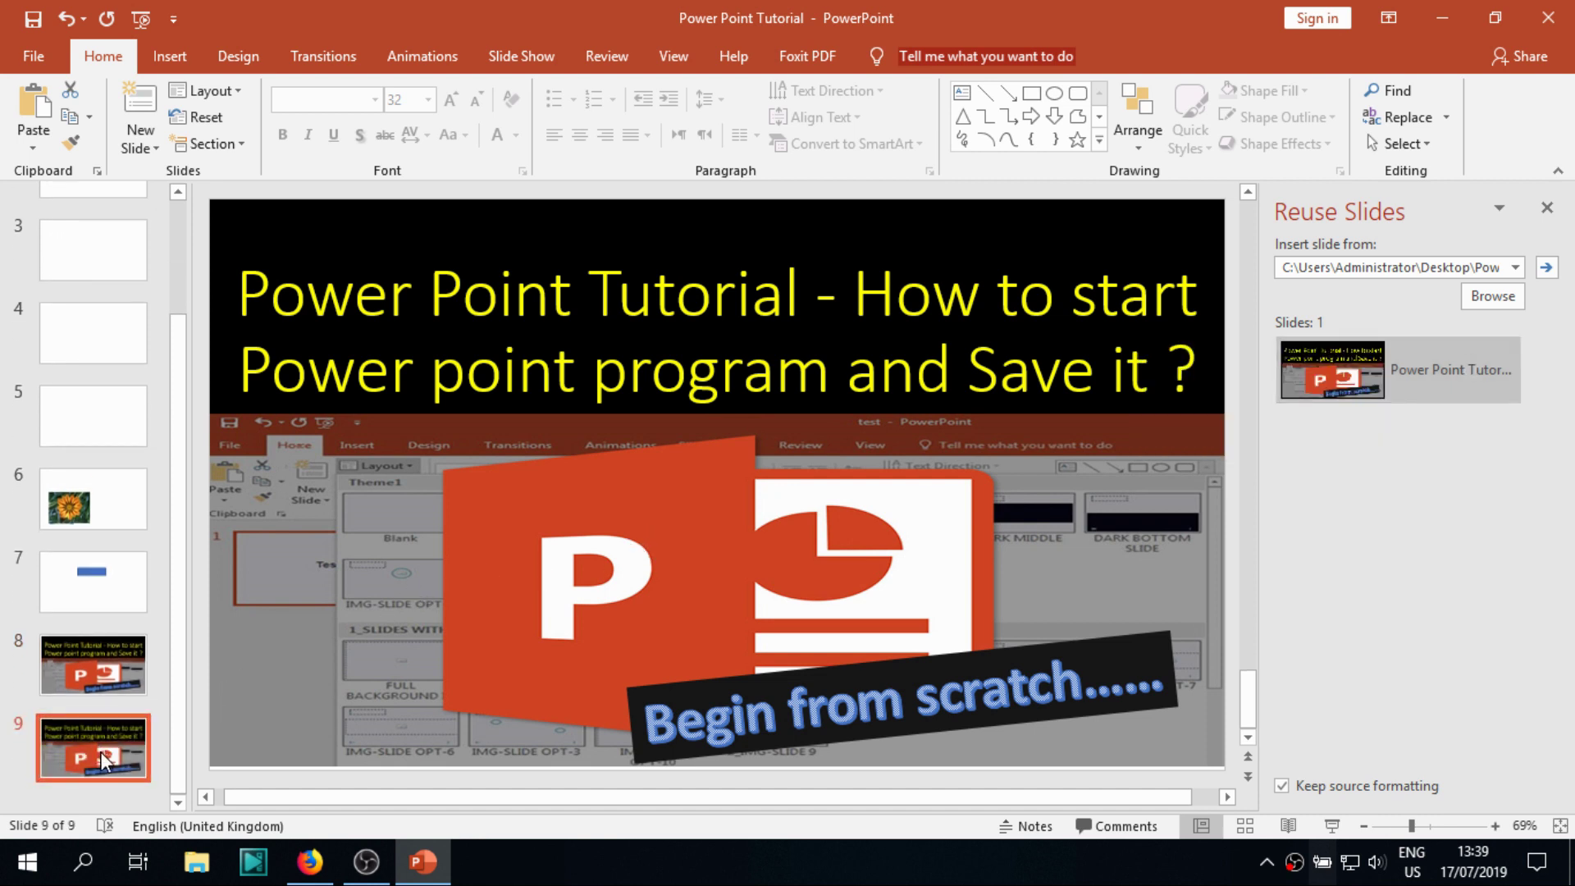
# Close the Reuse Slides pane and delete the inserted trial slides, leaving seven slides.
pyautogui.rightClick(1332, 353)
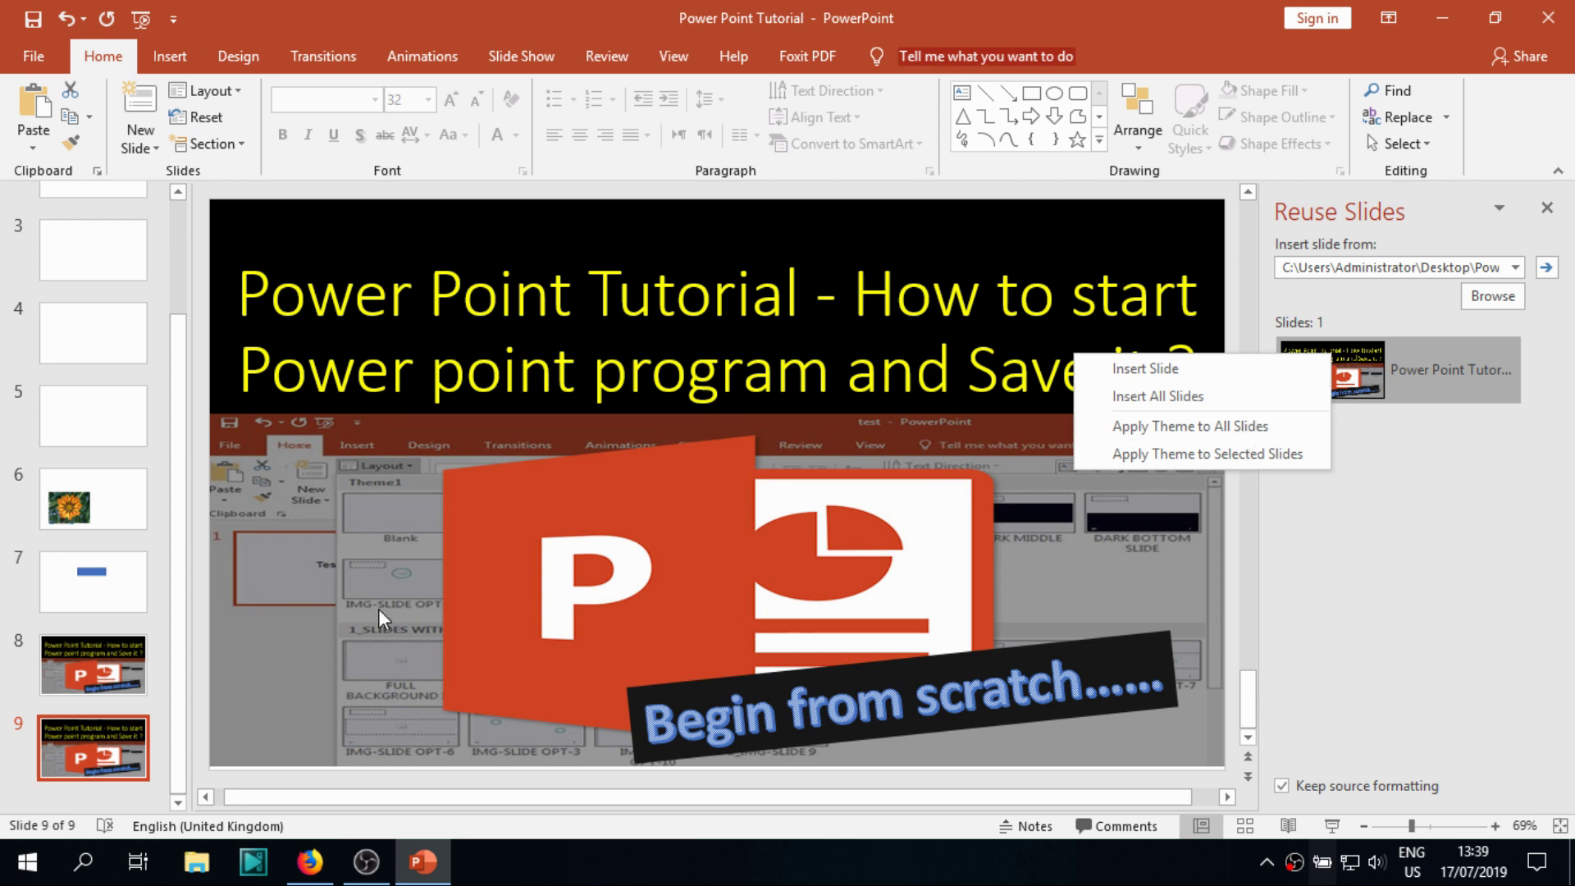
pyautogui.click(58, 730)
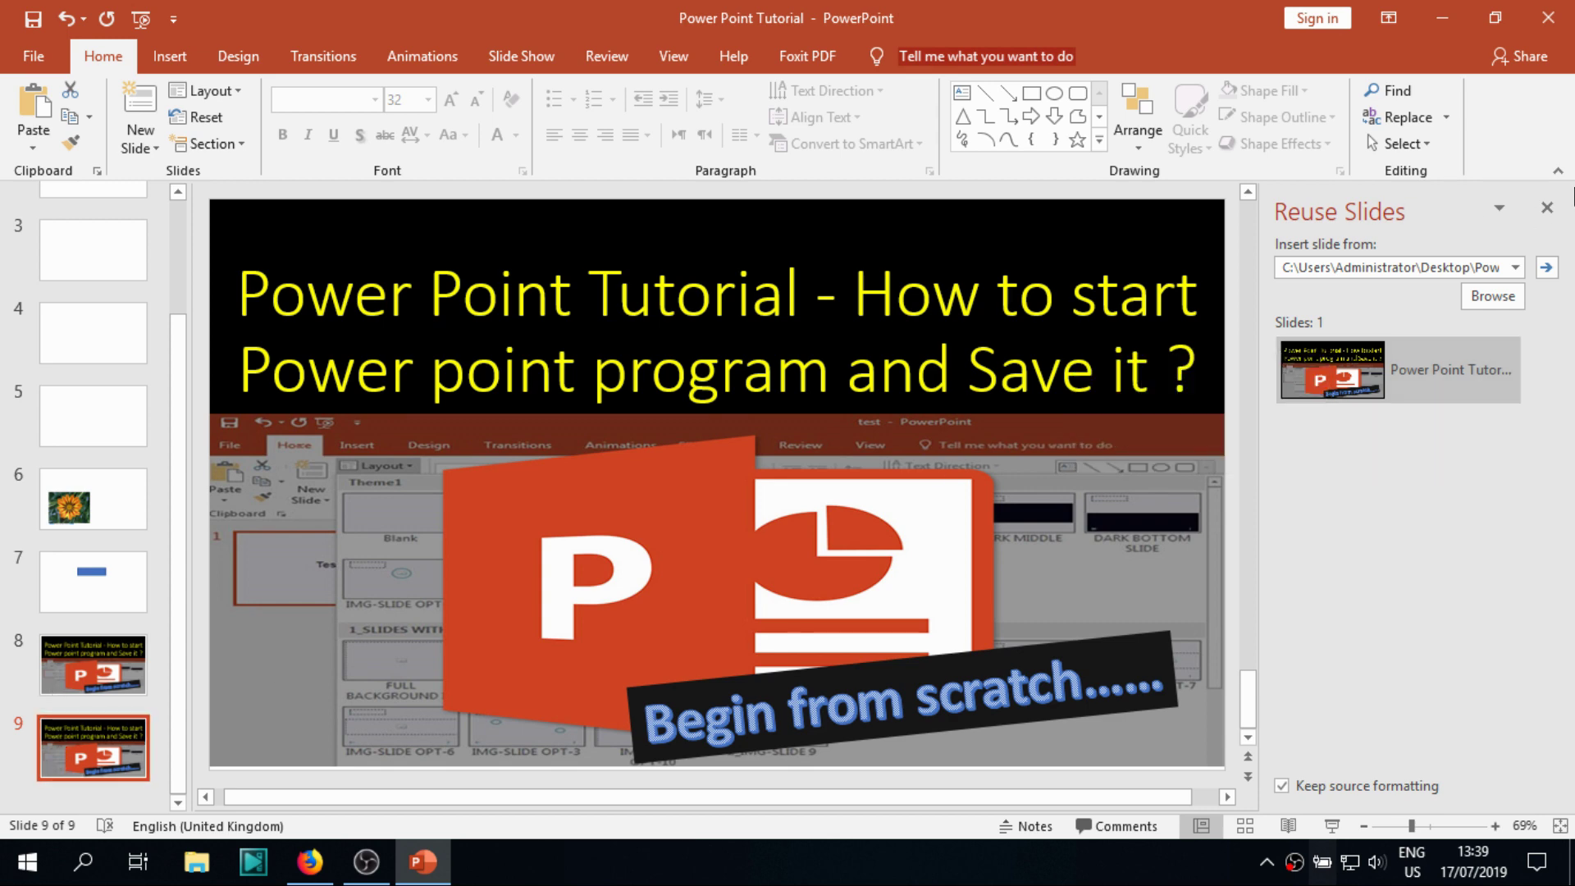
pyautogui.click(1550, 205)
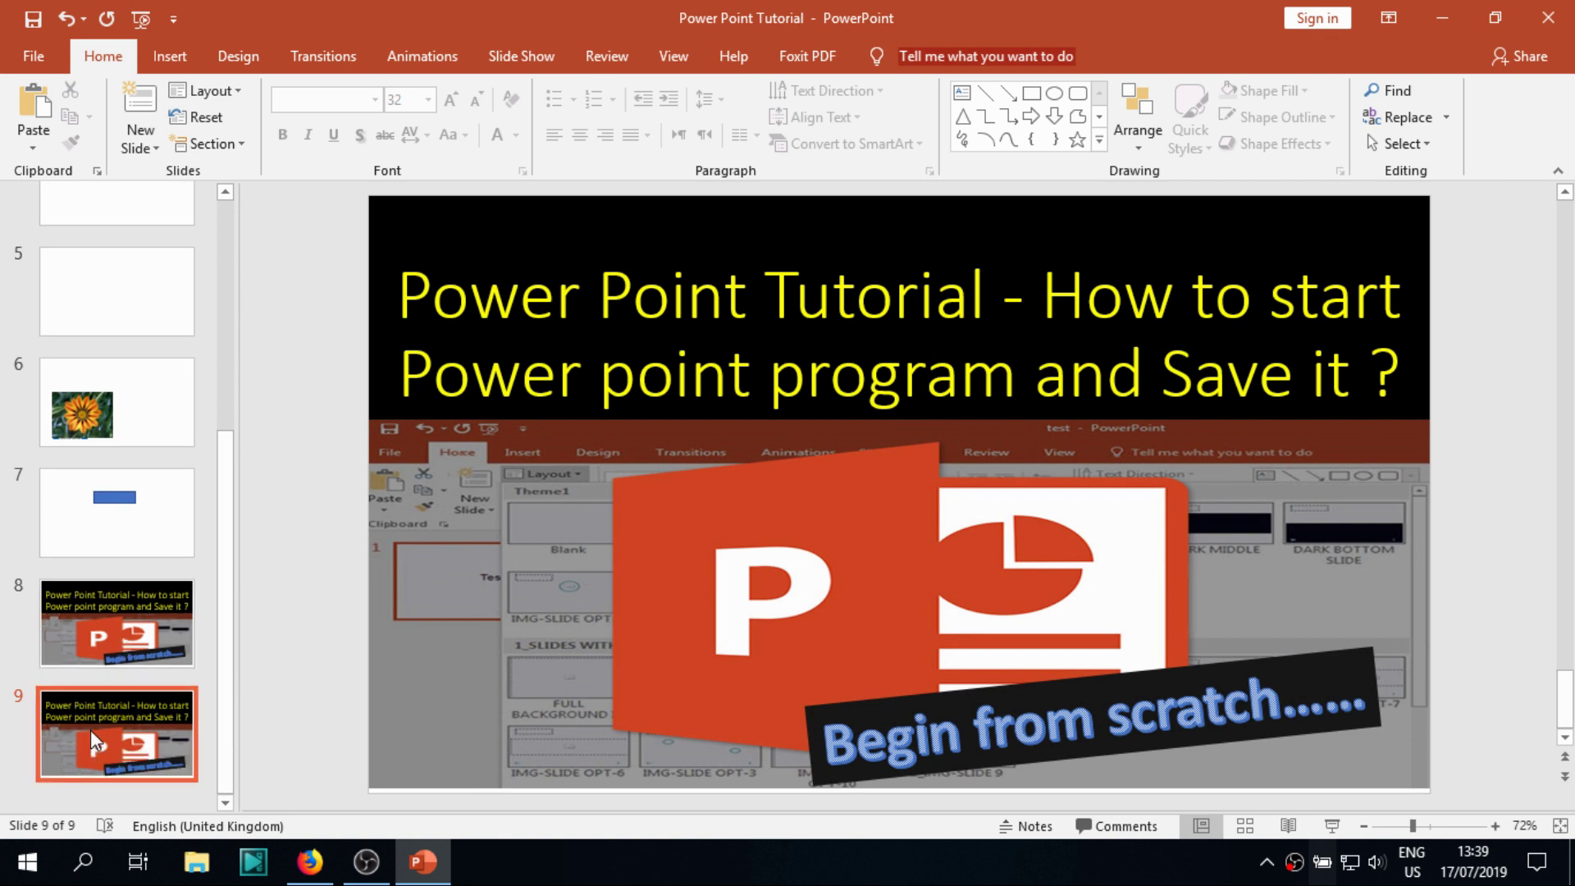
pyautogui.press('Delete')
pyautogui.press('Delete')
pyautogui.scroll(3, 101, 538)
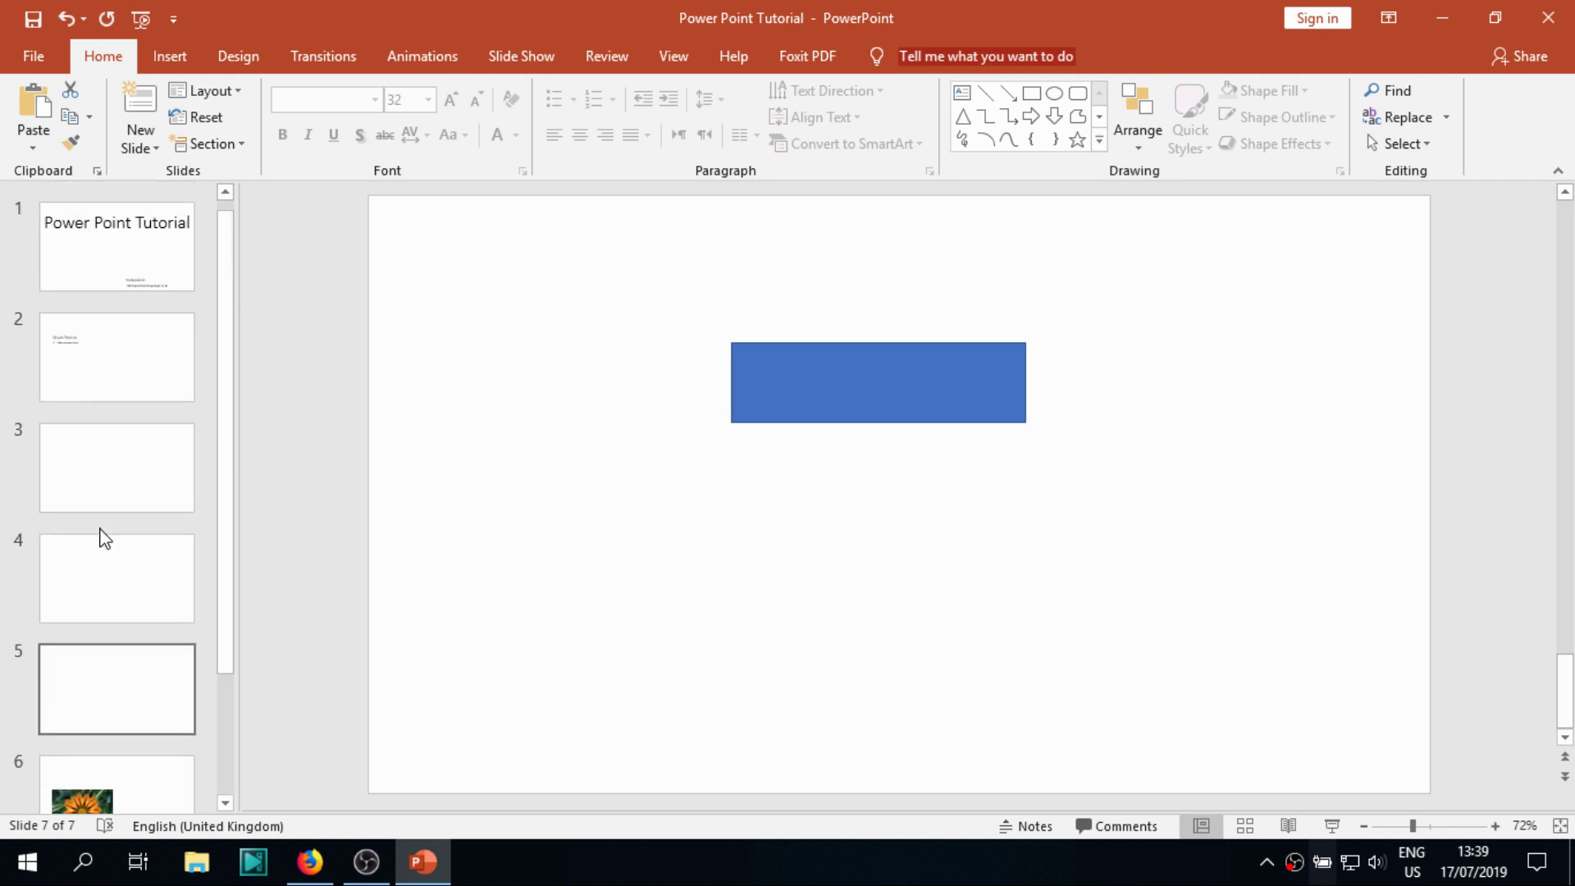
# Apply the Comparison layout to slide 2.
pyautogui.click(141, 384)
pyautogui.click(140, 149)
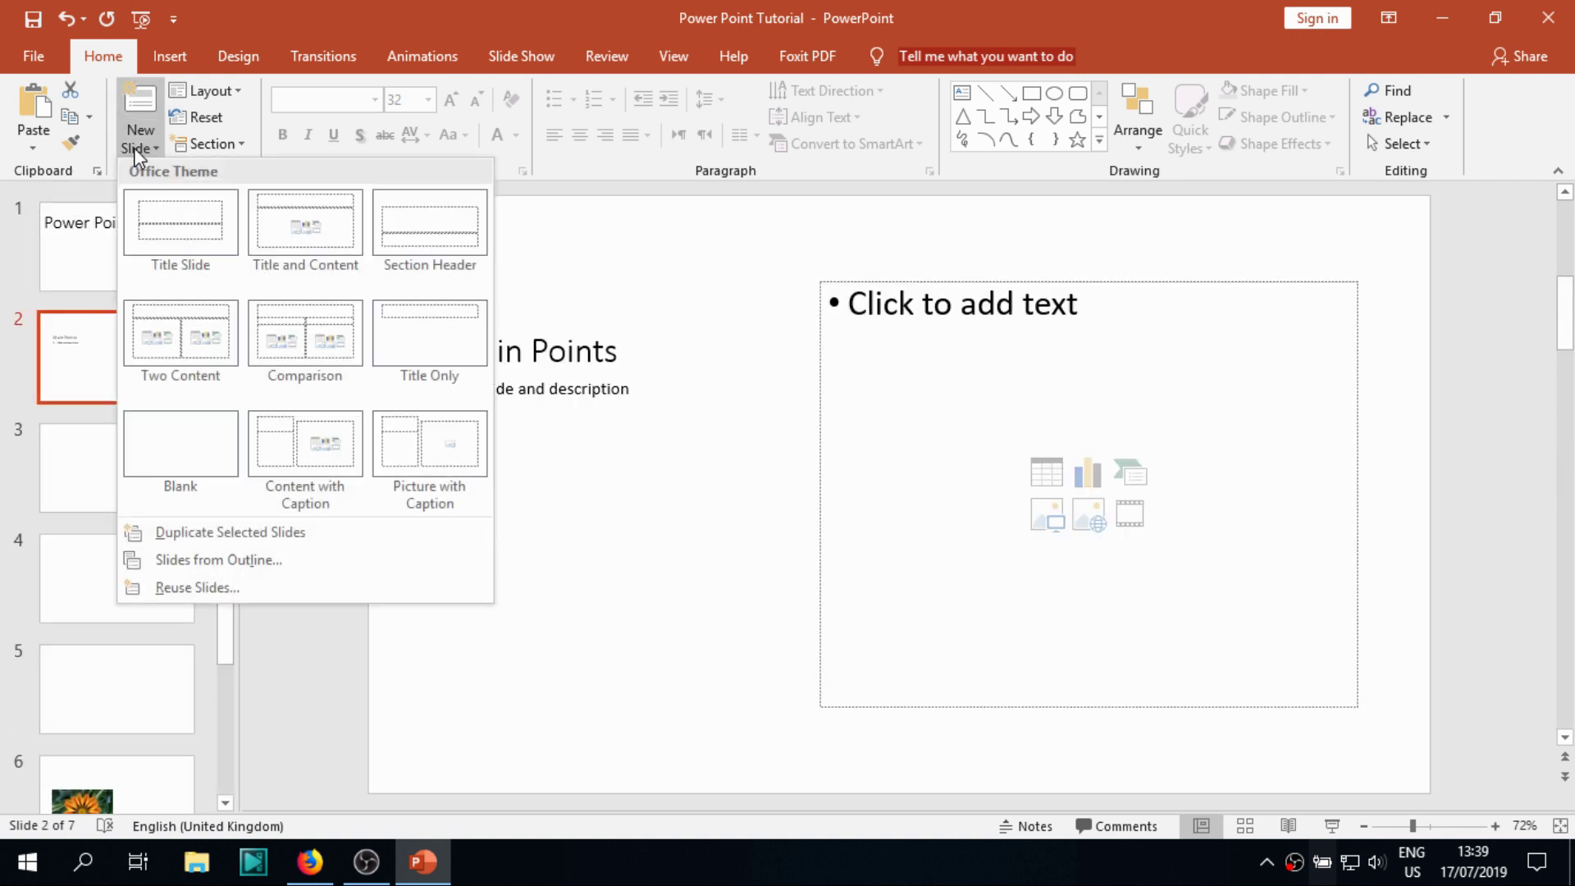
pyautogui.click(229, 96)
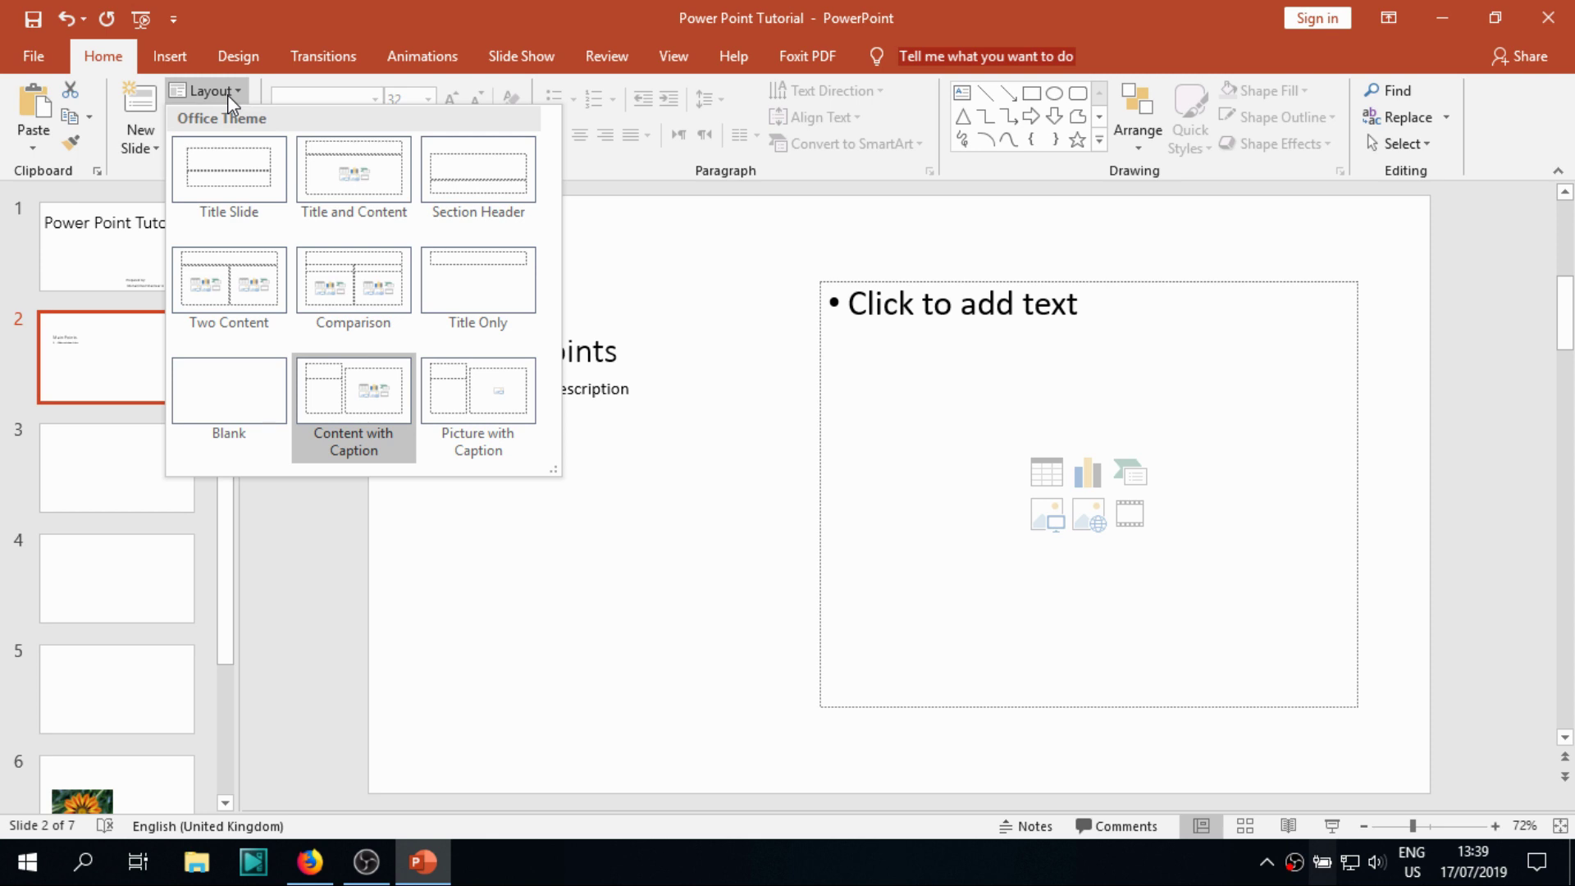
pyautogui.click(351, 287)
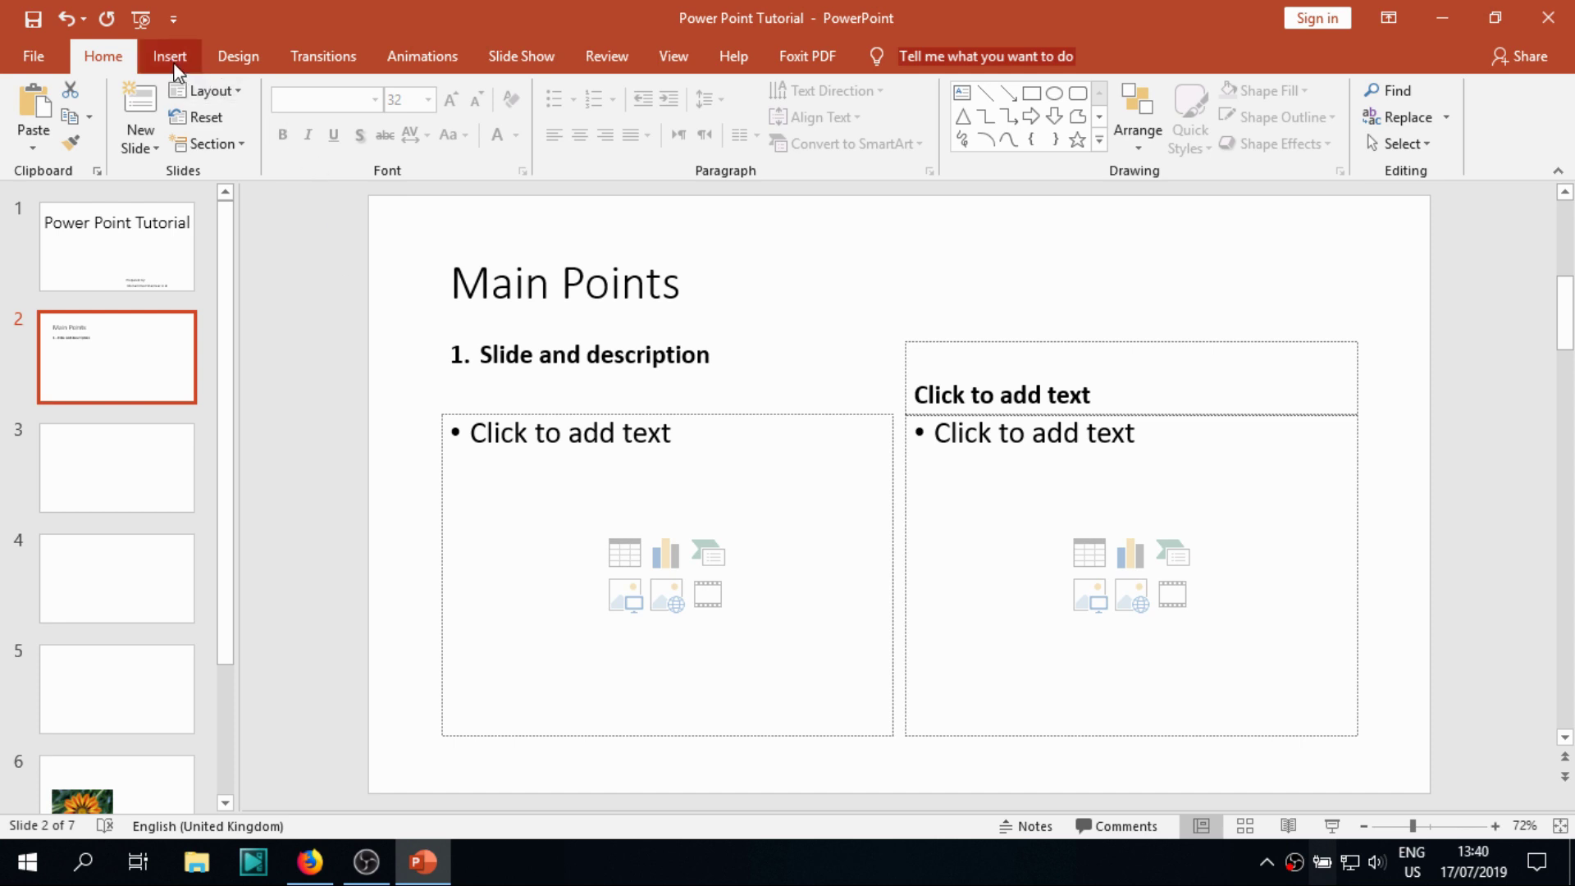
# Apply the Title Only layout to slide 3 and reset it to its default formatting.
pyautogui.click(107, 451)
pyautogui.click(197, 92)
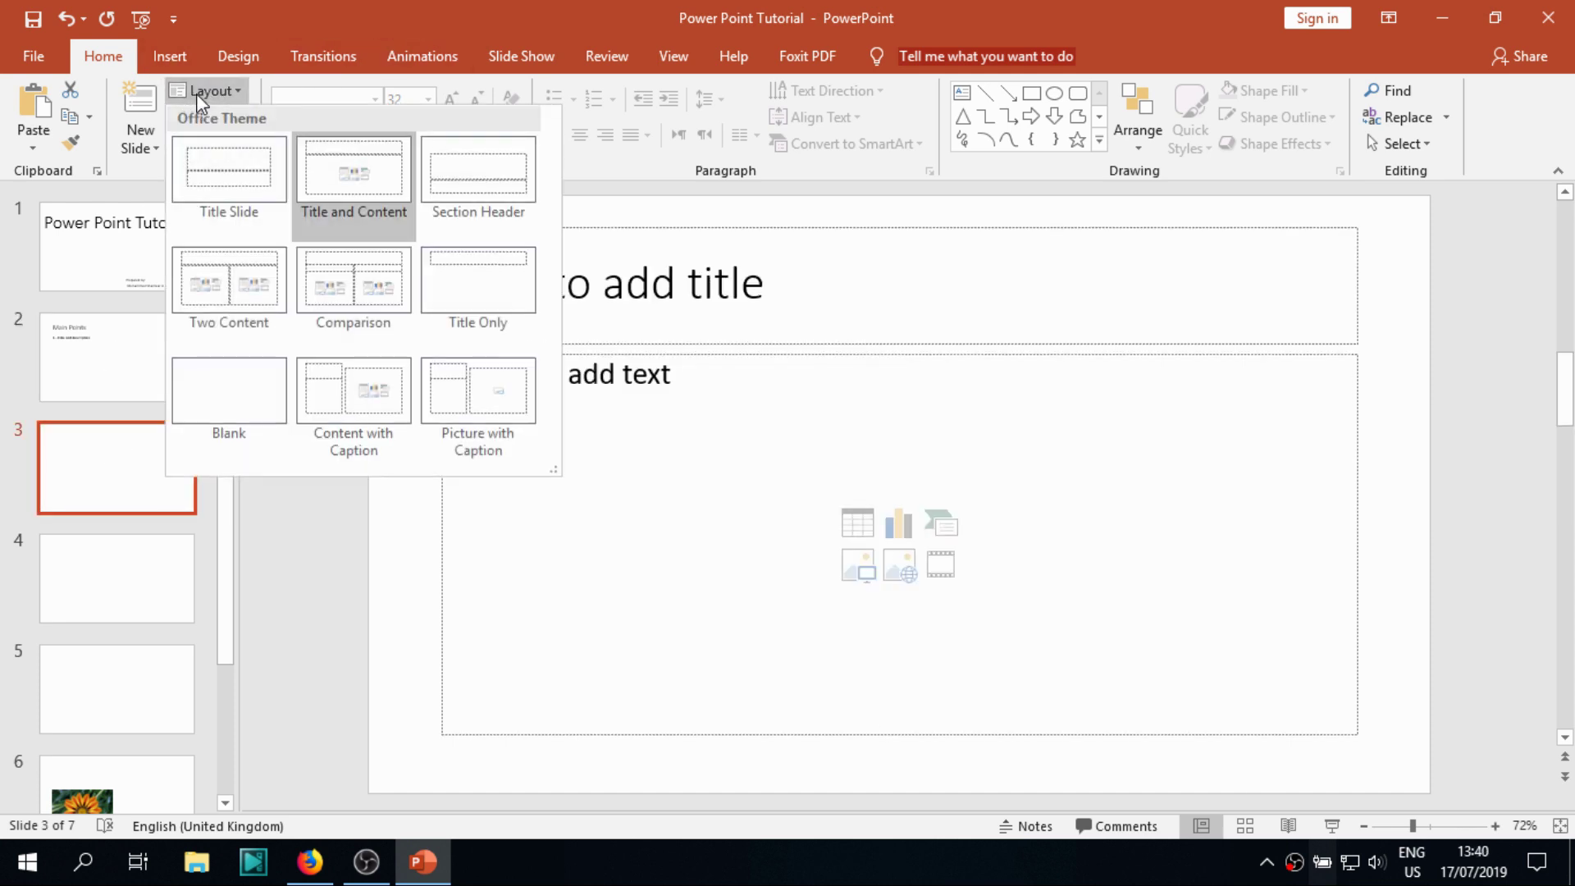
pyautogui.click(475, 281)
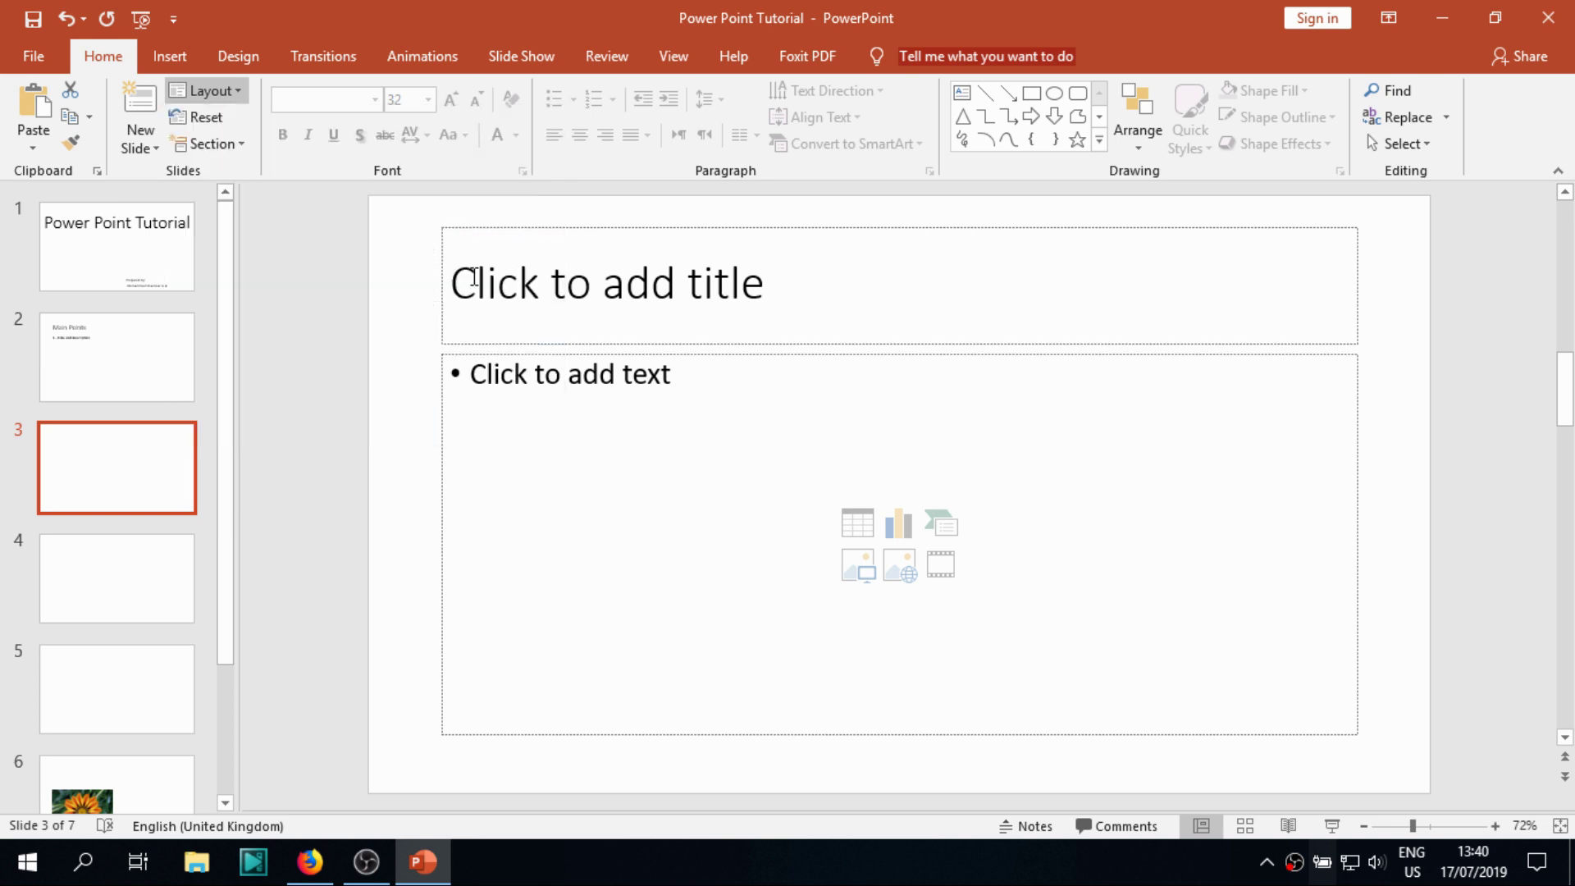
pyautogui.click(222, 121)
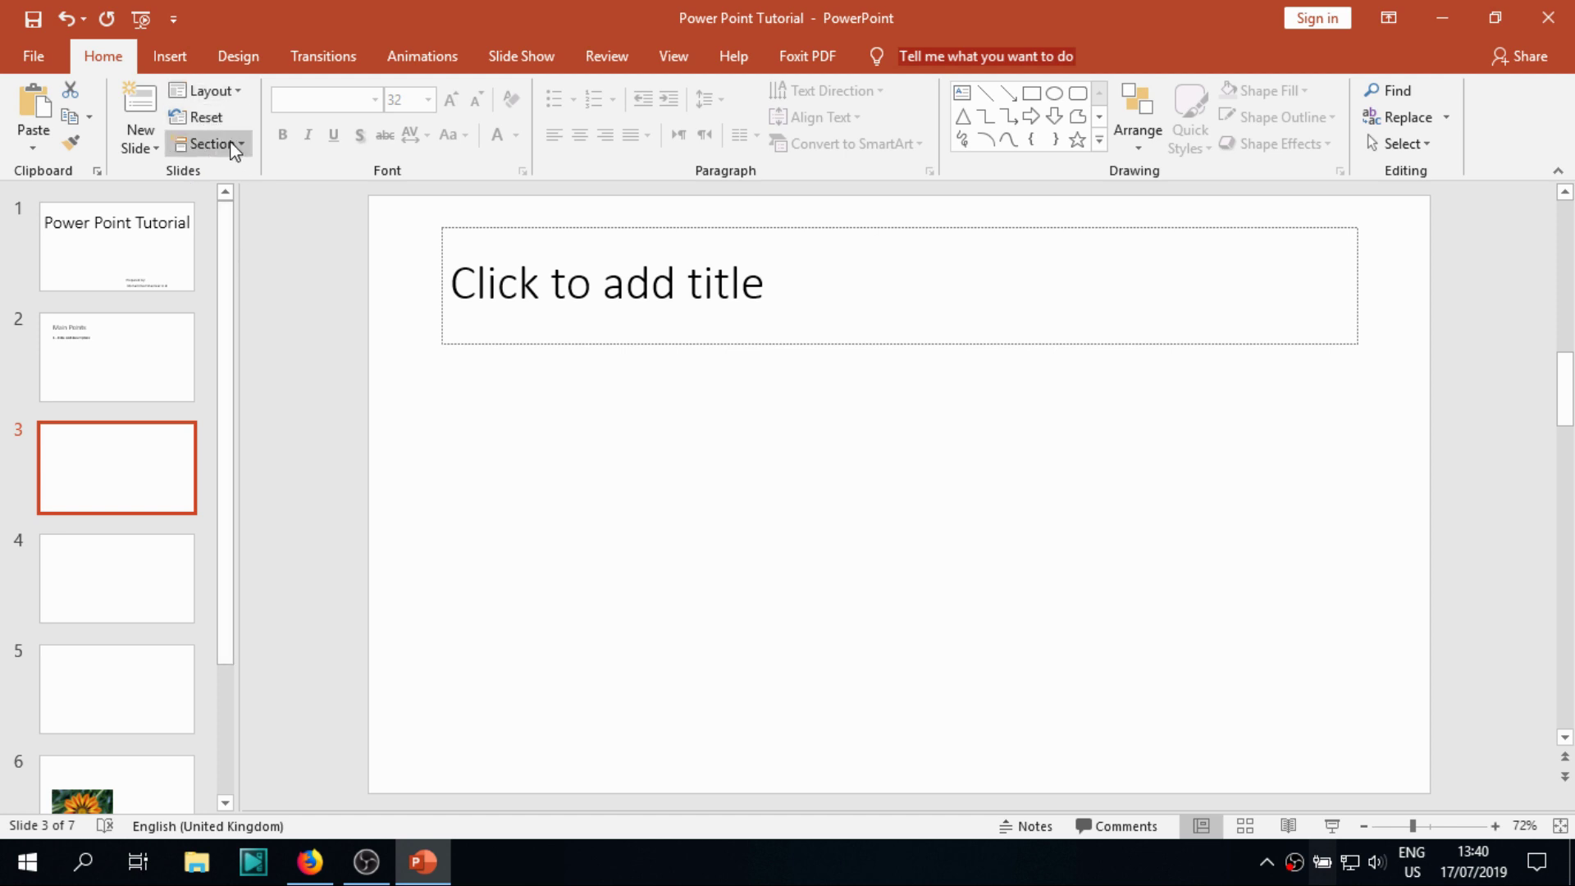
pyautogui.click(235, 146)
pyautogui.click(54, 370)
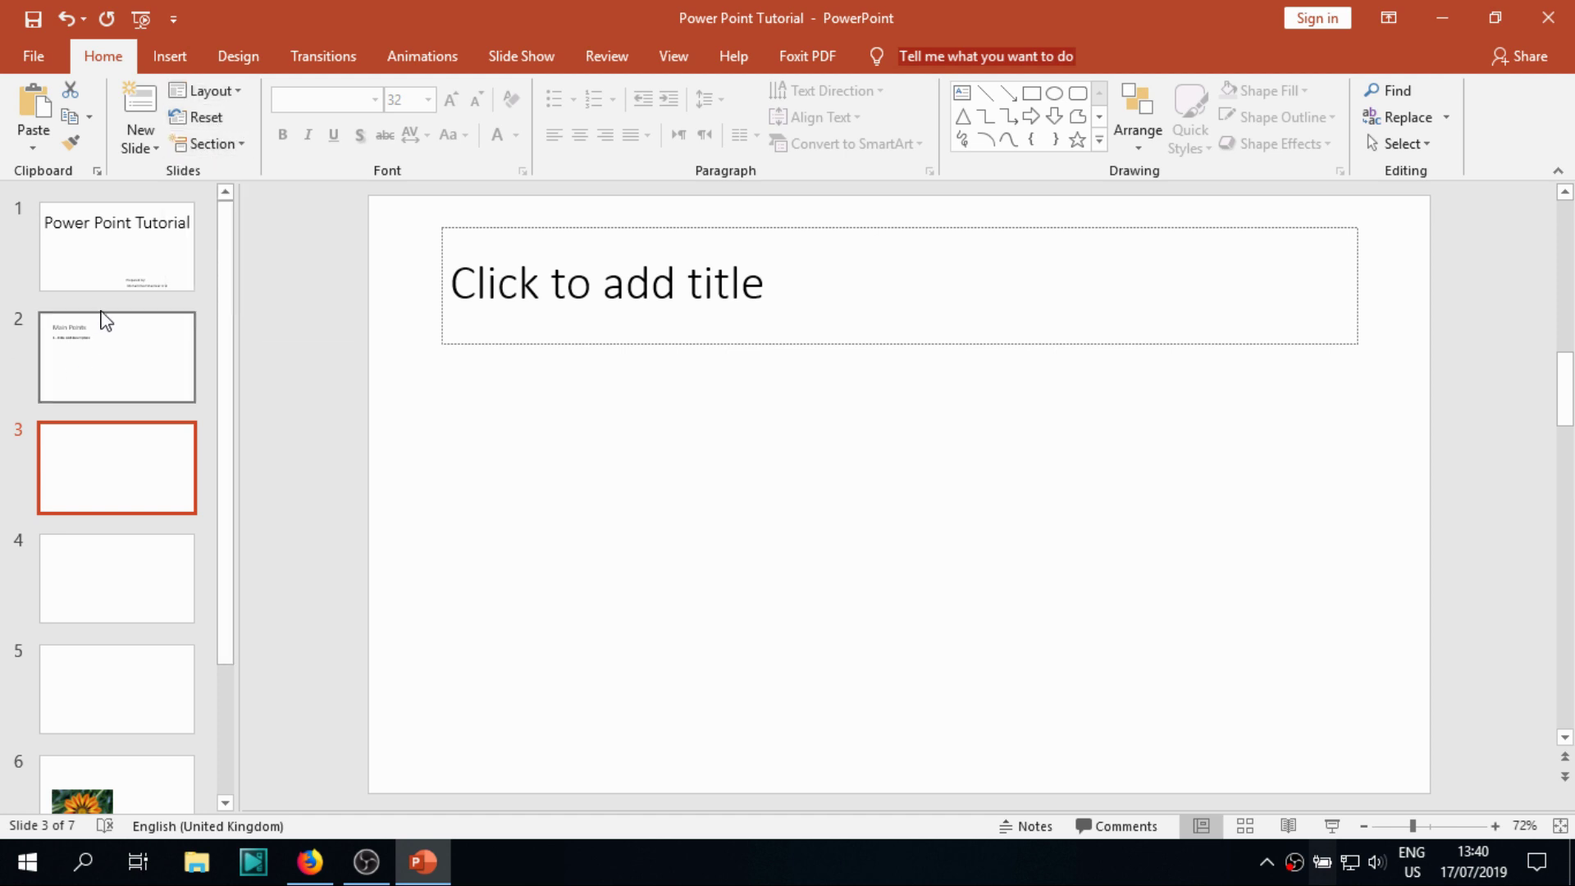
pyautogui.click(144, 339)
# Reset slide 2 and add a new section at slide 2 named 'Home Tab'.
pyautogui.click(206, 117)
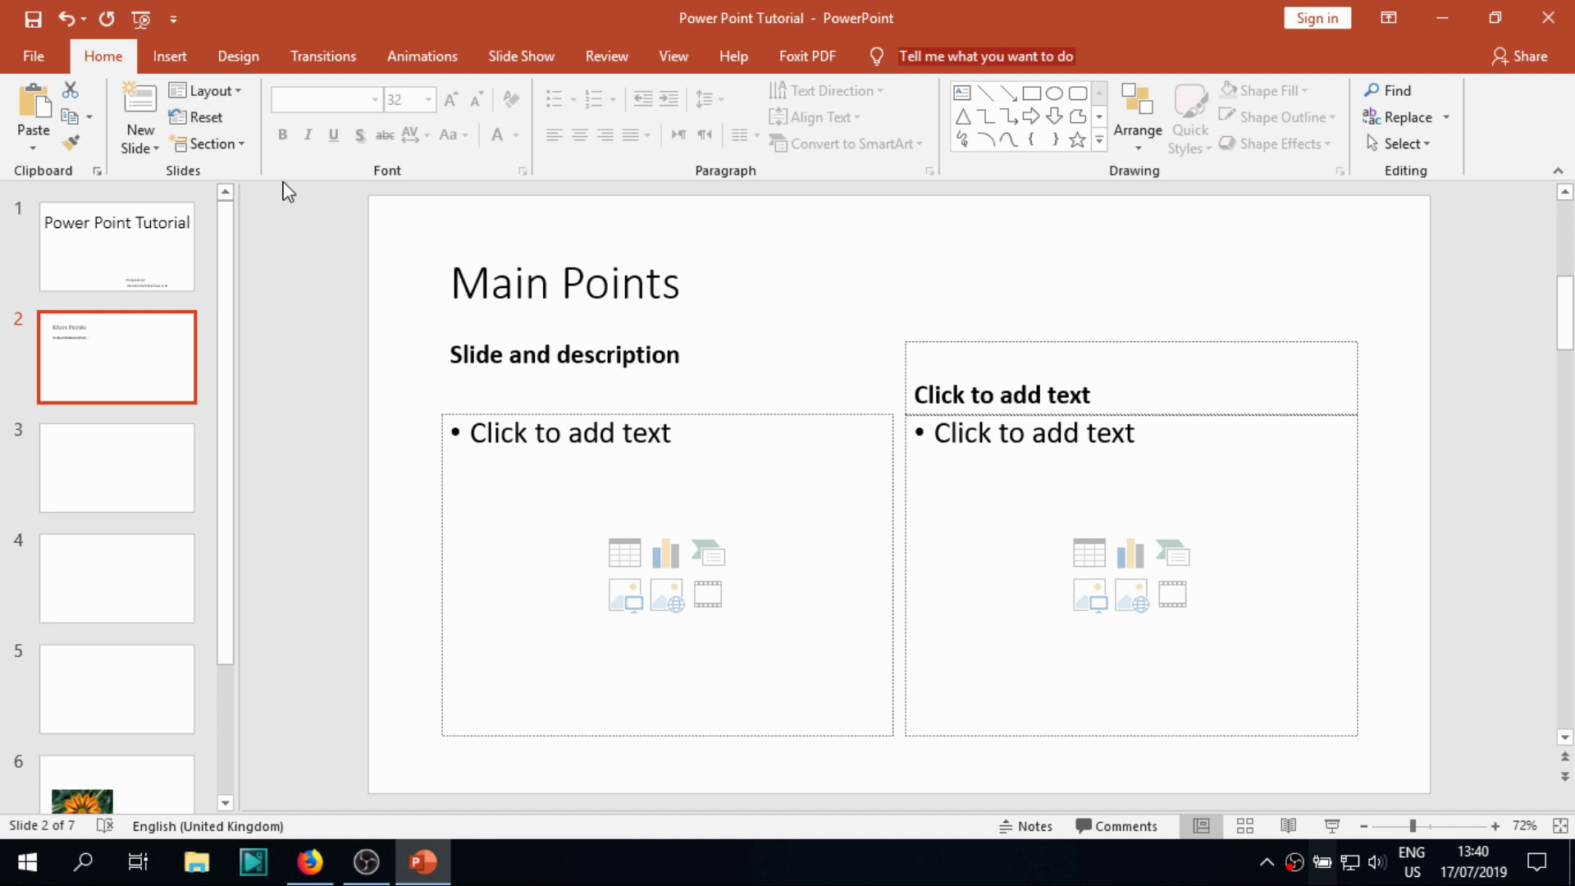
pyautogui.click(237, 145)
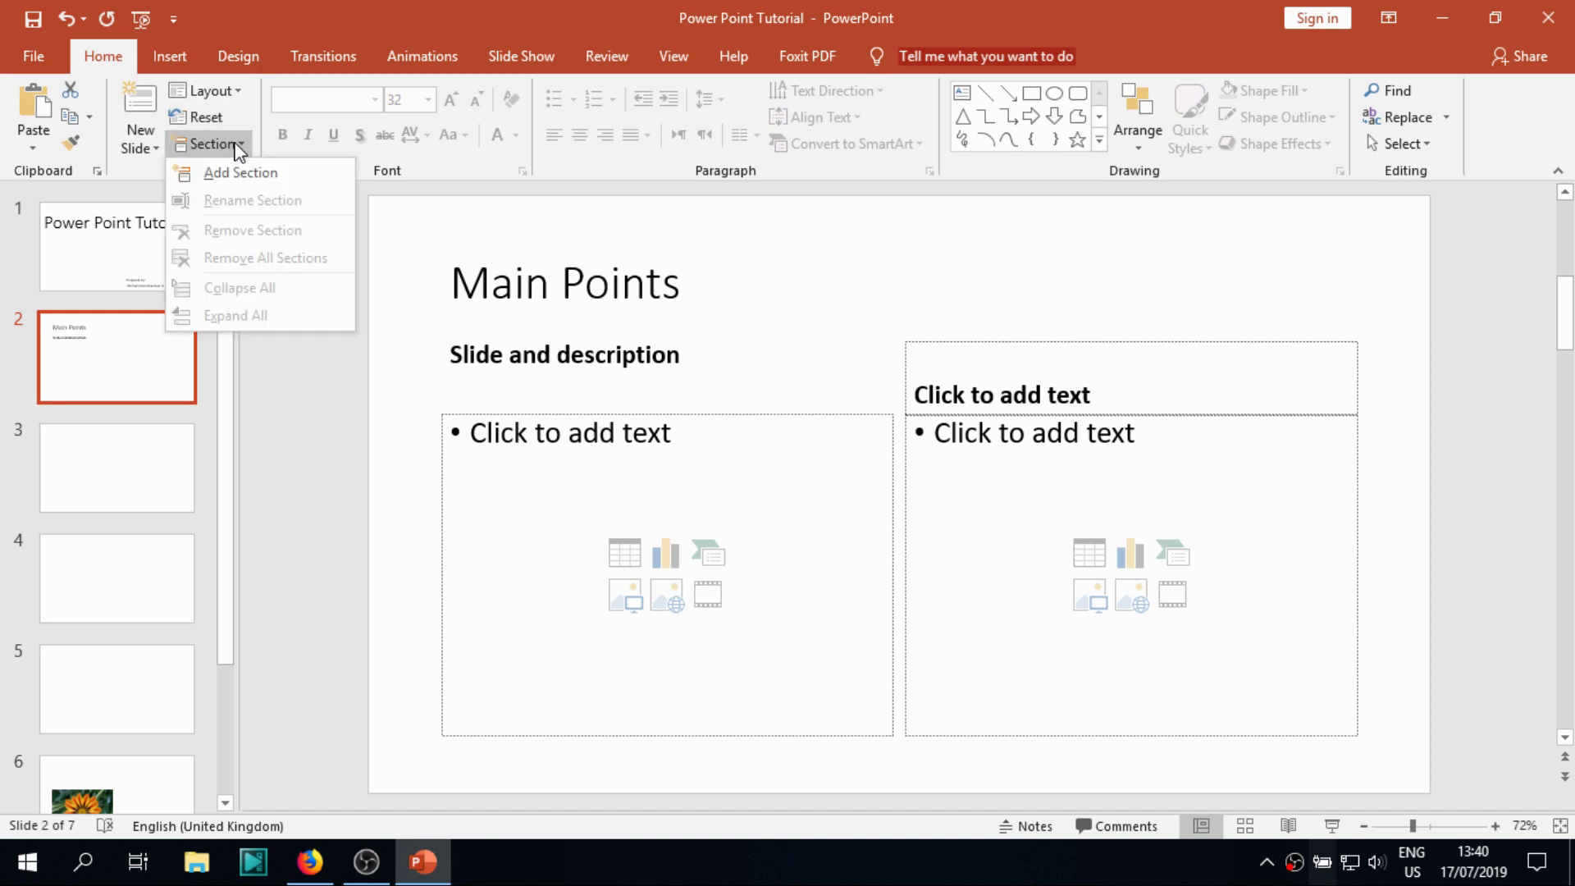
pyautogui.click(237, 173)
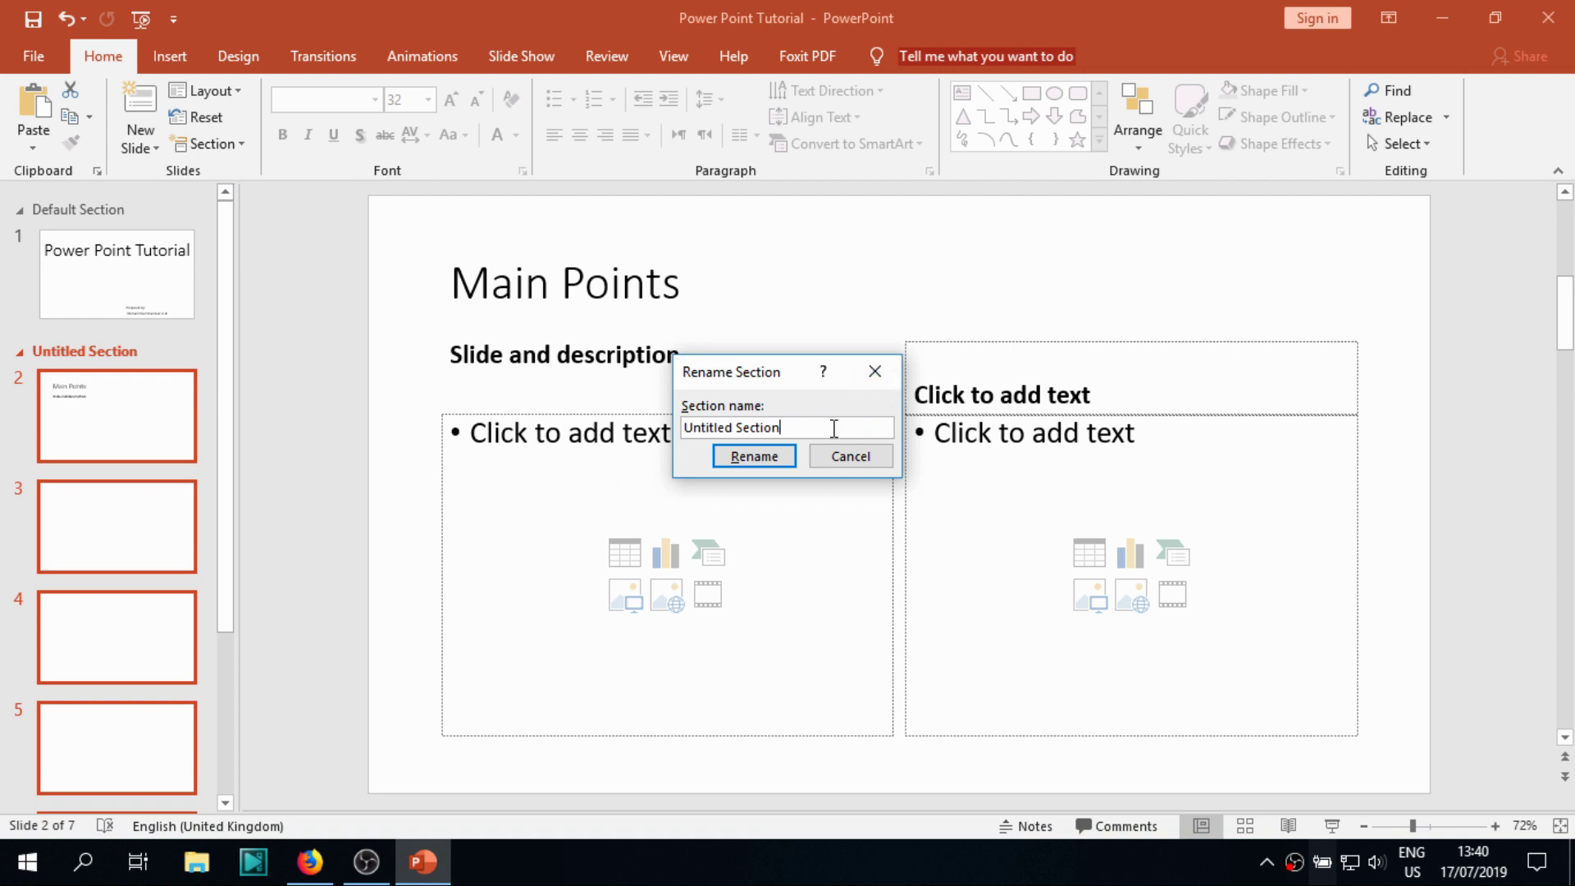
pyautogui.moveTo(829, 428); pyautogui.dragTo(682, 428)
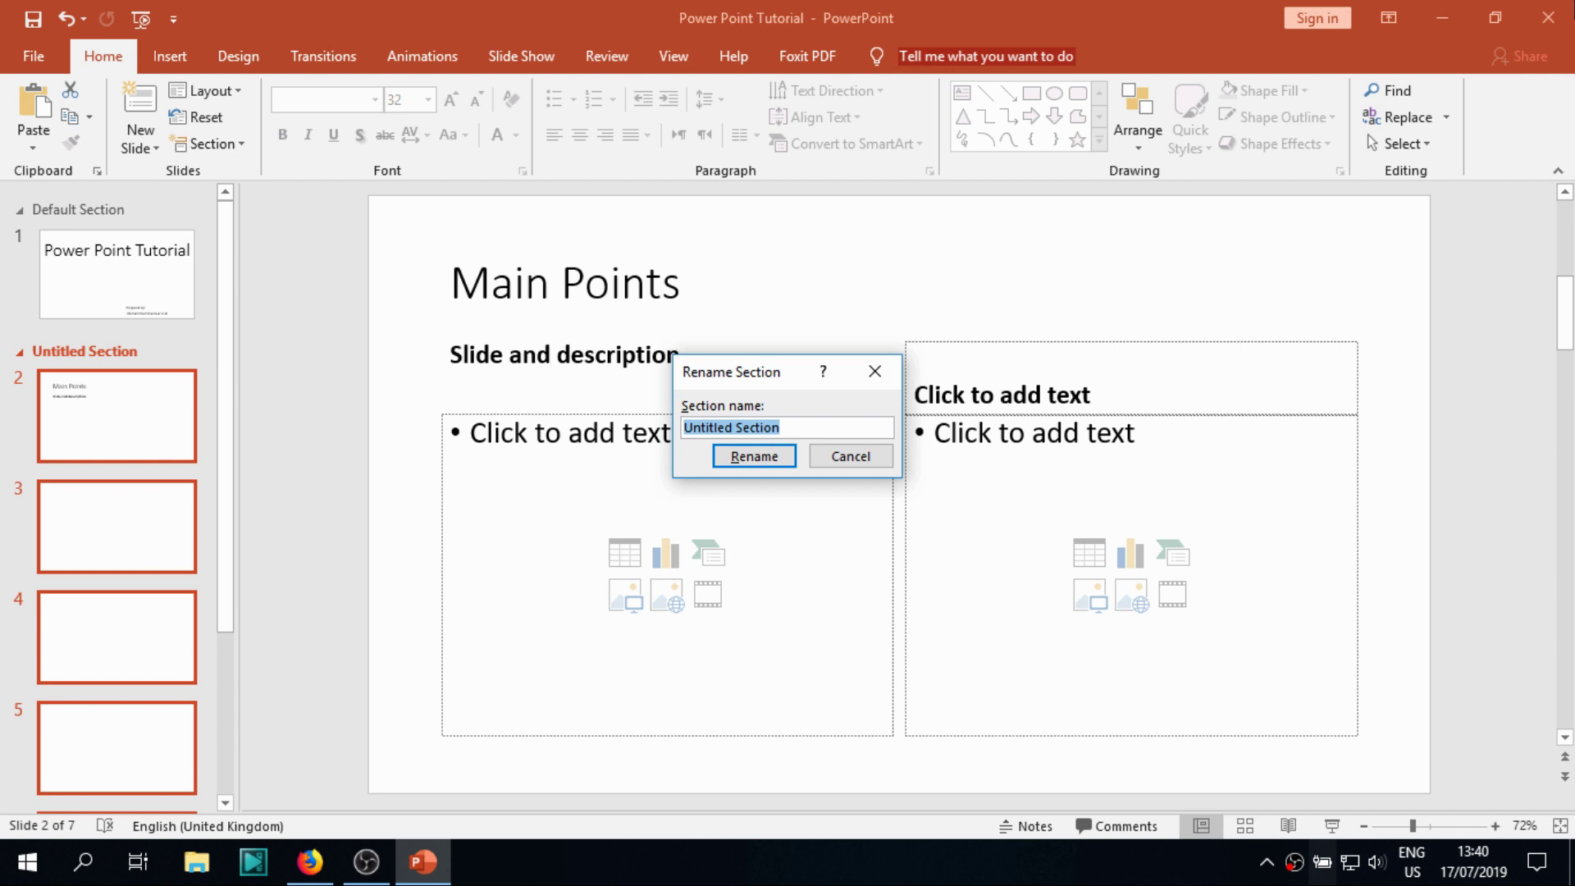
pyautogui.write('Home Tab')
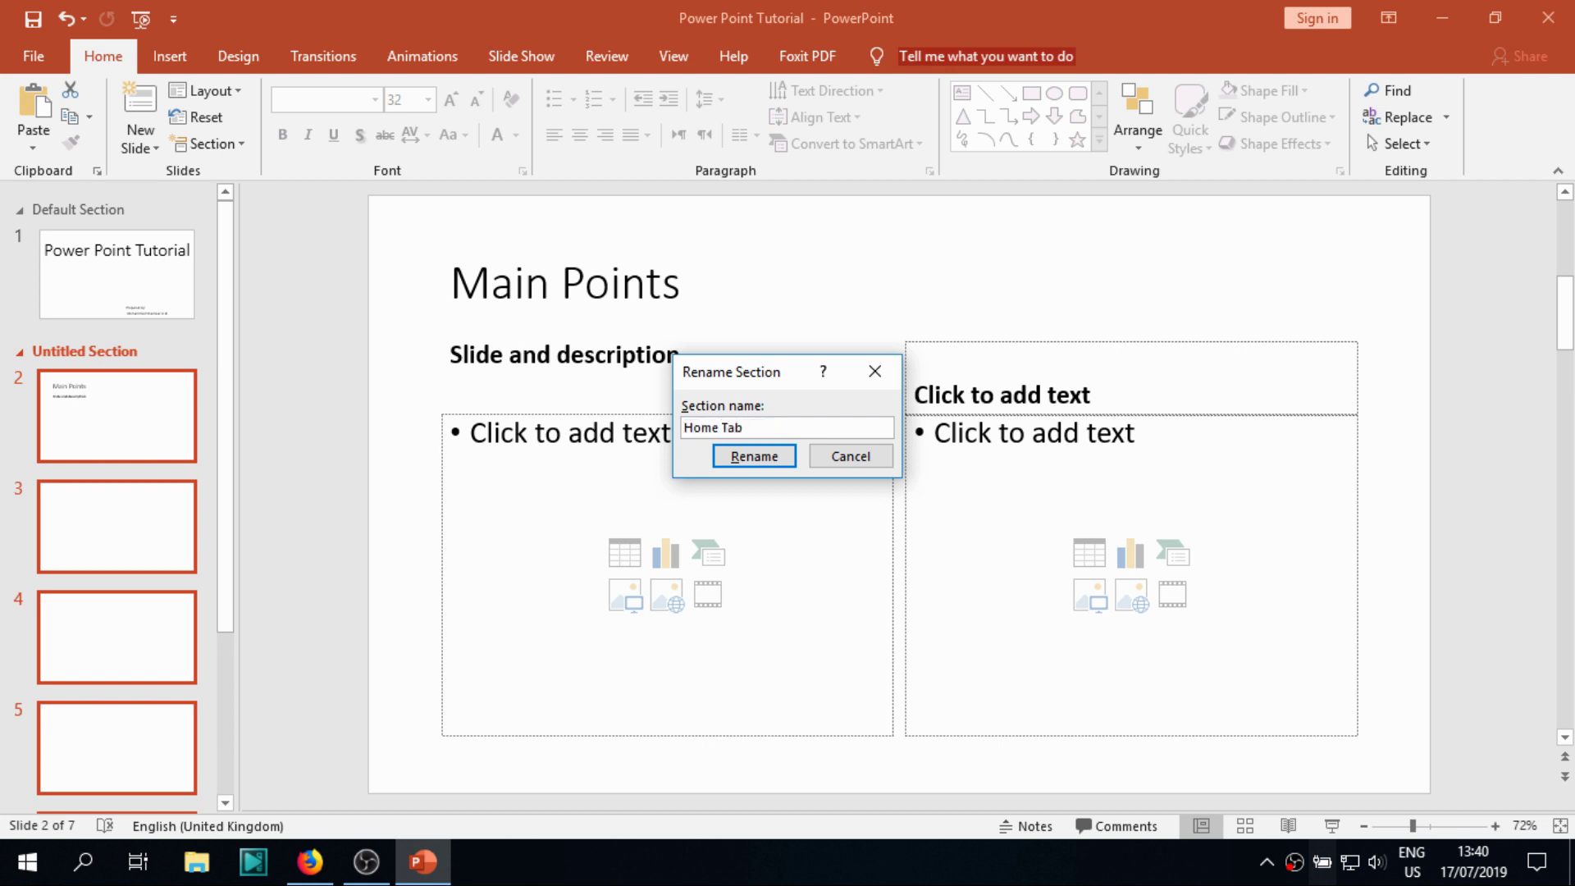
pyautogui.click(750, 456)
# Rearrange slide 2 so the Default Section holds slides 1–2.
pyautogui.click(114, 447)
pyautogui.scroll(-2, 91, 508)
pyautogui.scroll(2, 87, 410)
pyautogui.click(23, 351)
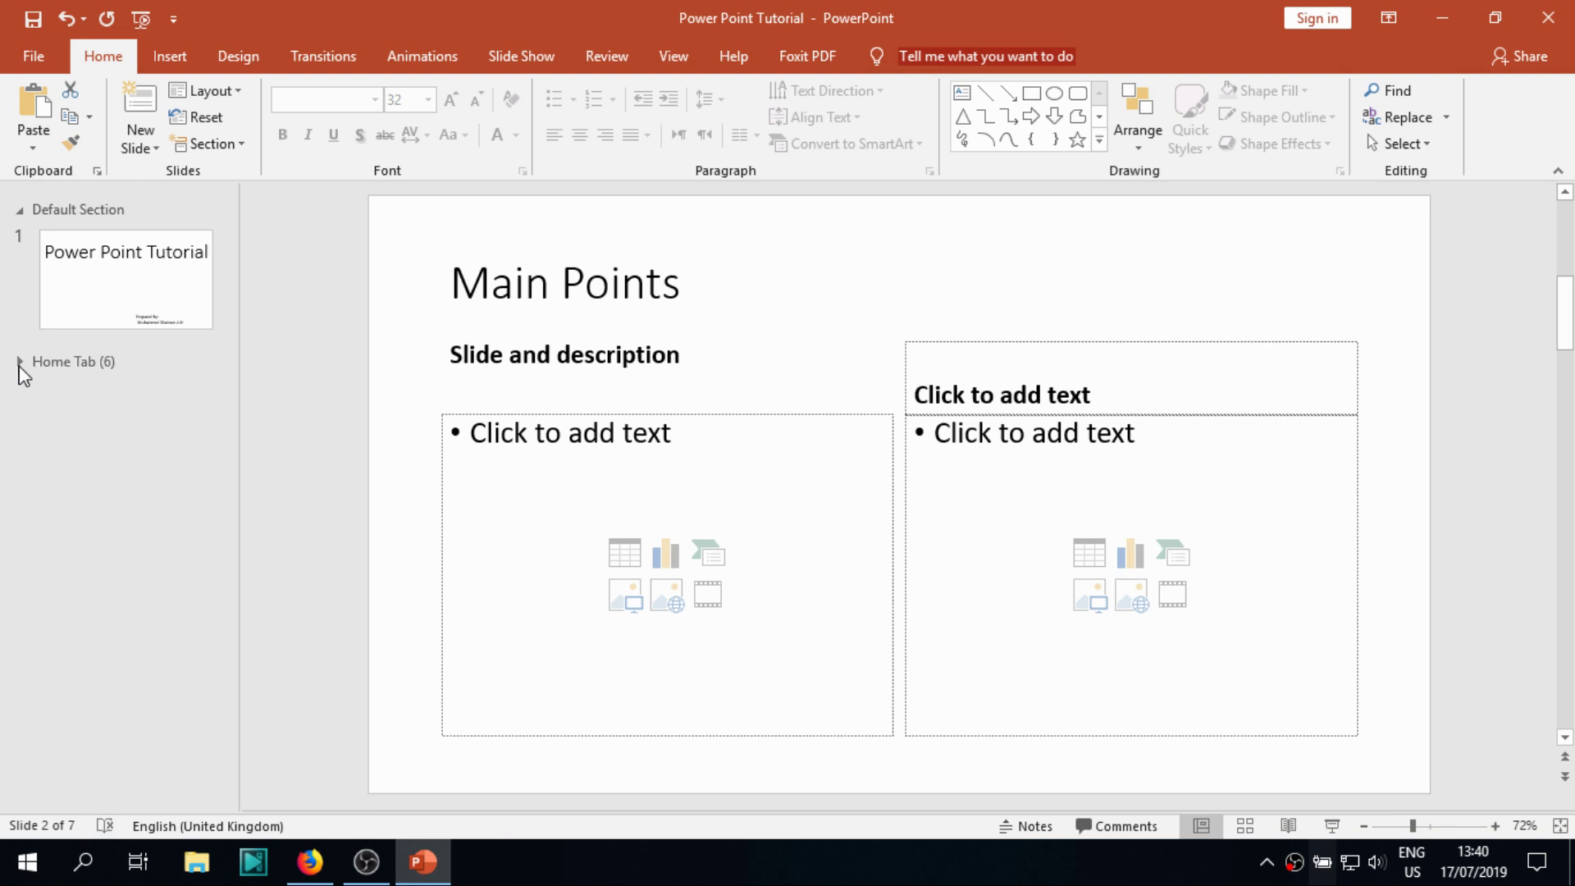
pyautogui.click(21, 354)
pyautogui.scroll(-2, 155, 485)
pyautogui.scroll(2, 131, 439)
pyautogui.moveTo(130, 440)
pyautogui.mouseDown()
pyautogui.moveTo(111, 302)
pyautogui.moveTo(140, 436)
pyautogui.mouseUp()
pyautogui.click(19, 461)
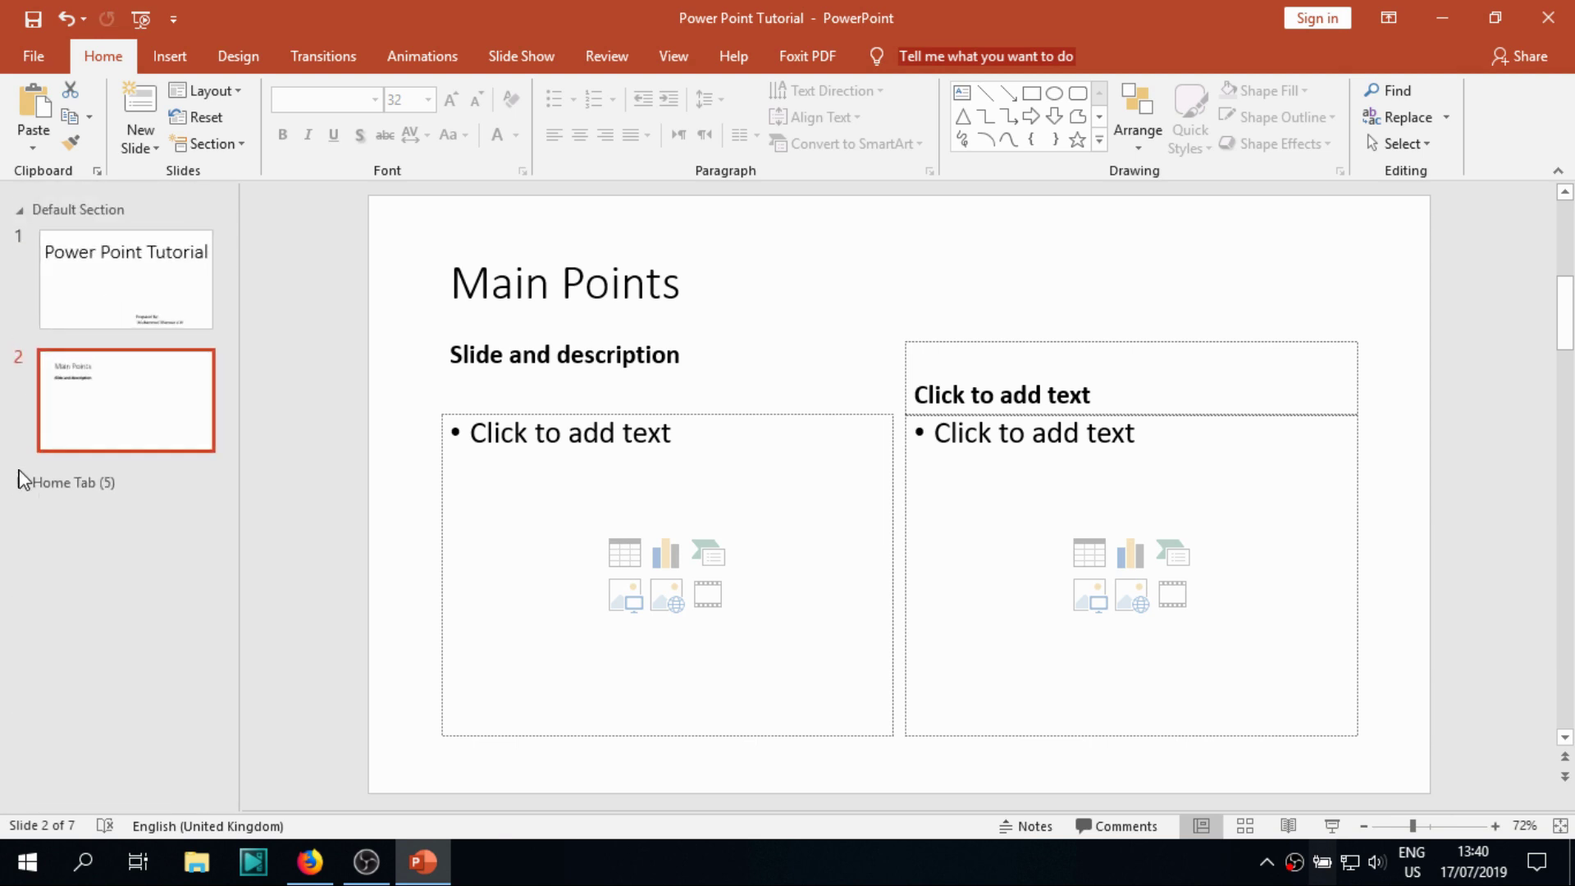
pyautogui.click(24, 482)
pyautogui.scroll(-2, 115, 528)
pyautogui.scroll(2, 140, 318)
# Move the flower slide into the Home Tab section and show the title slide.
pyautogui.scroll(-3, 118, 529)
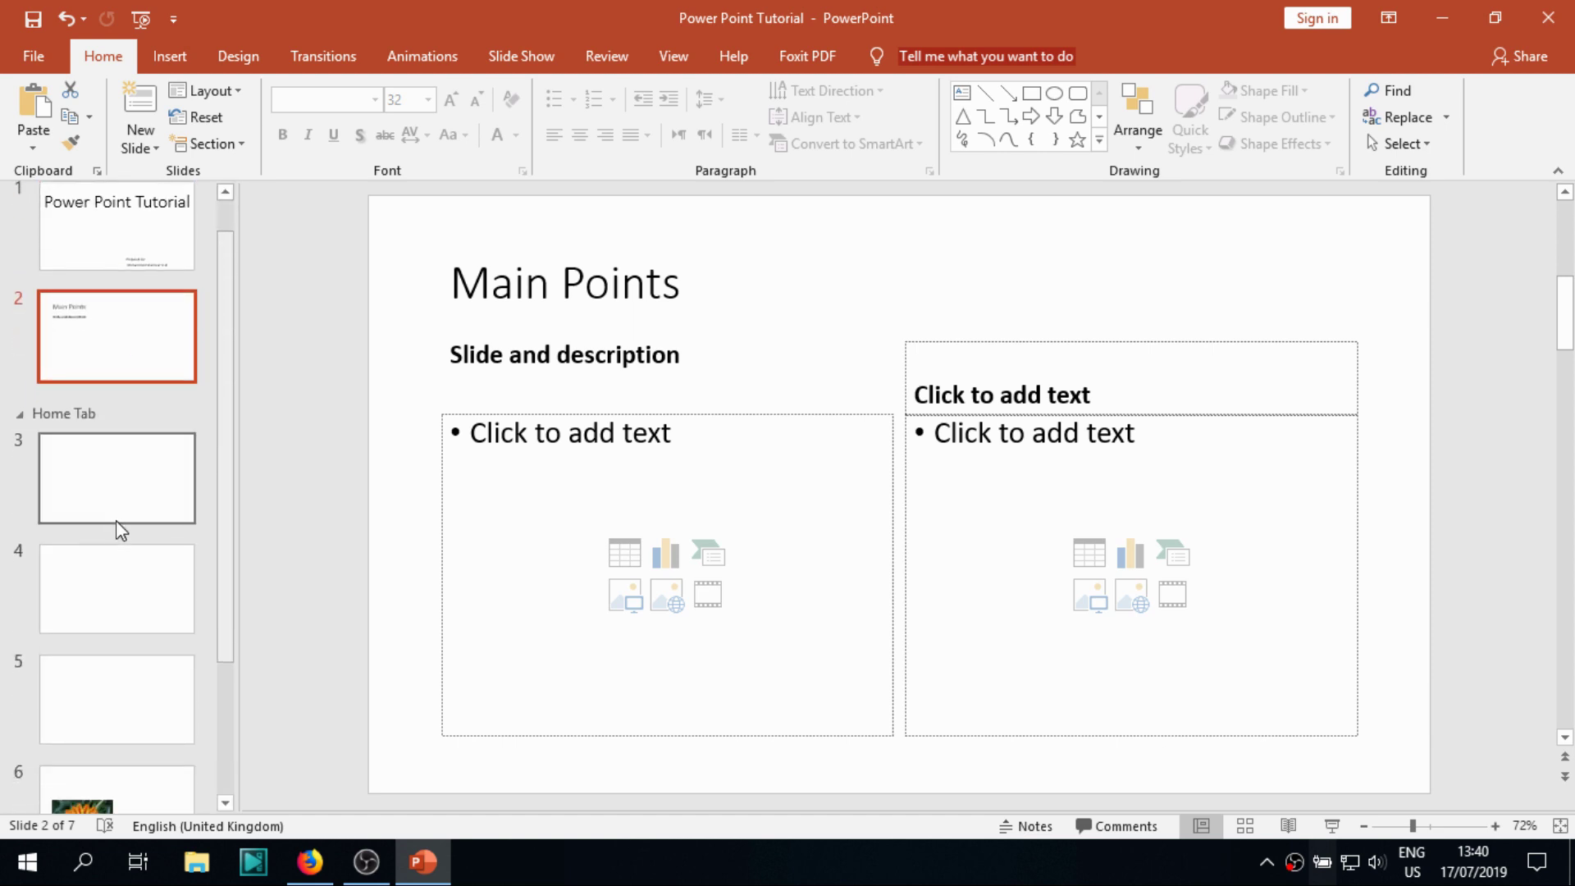
pyautogui.moveTo(140, 640); pyautogui.dragTo(126, 530)
pyautogui.scroll(-2, 120, 534)
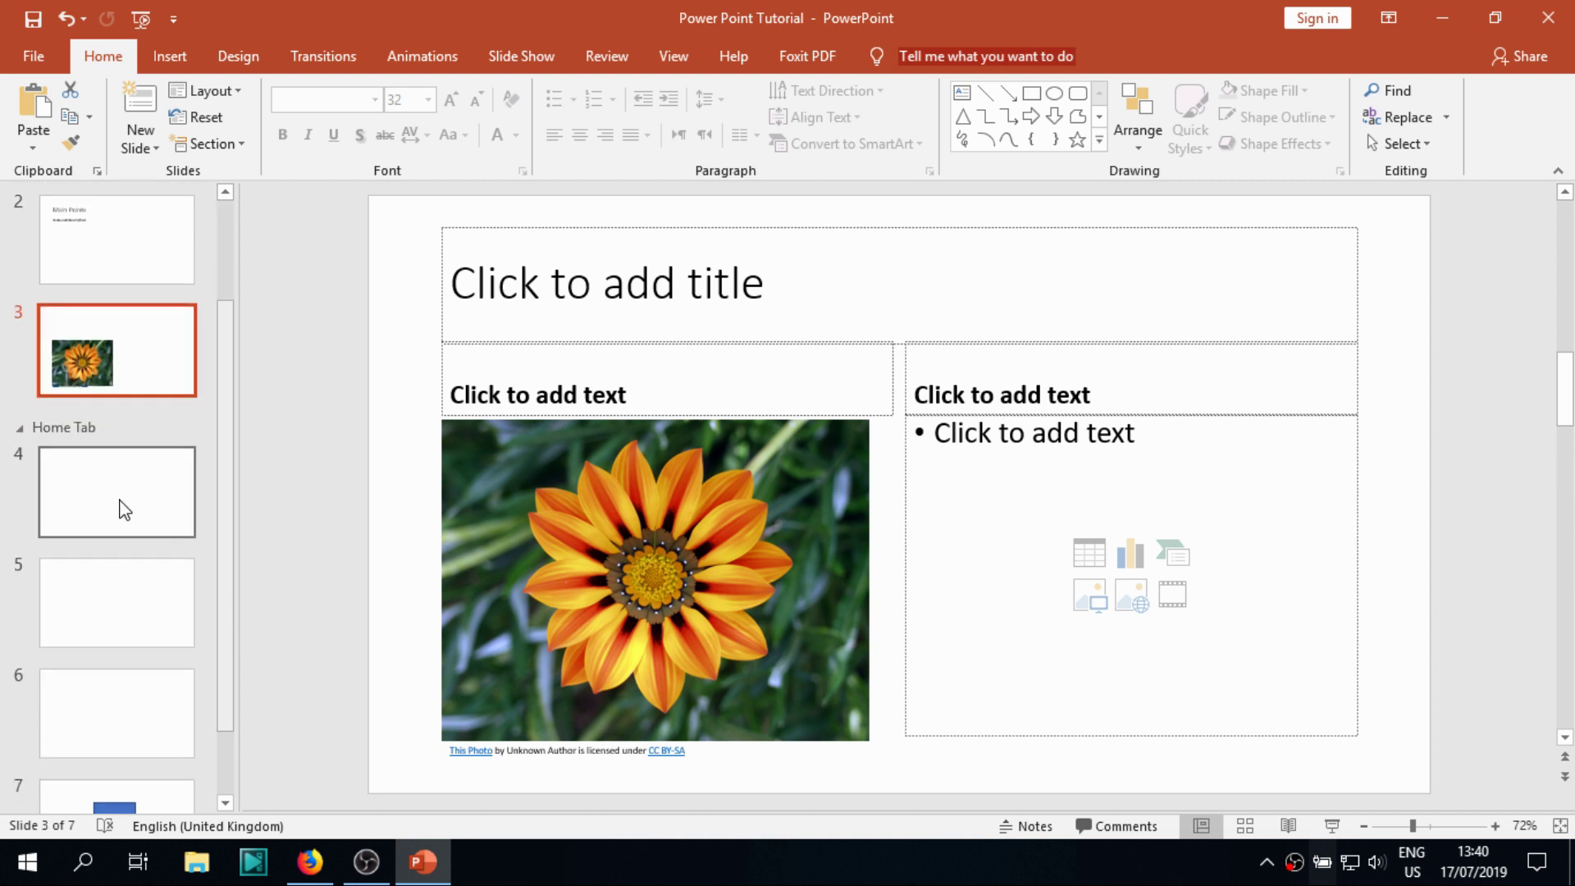
pyautogui.click(22, 427)
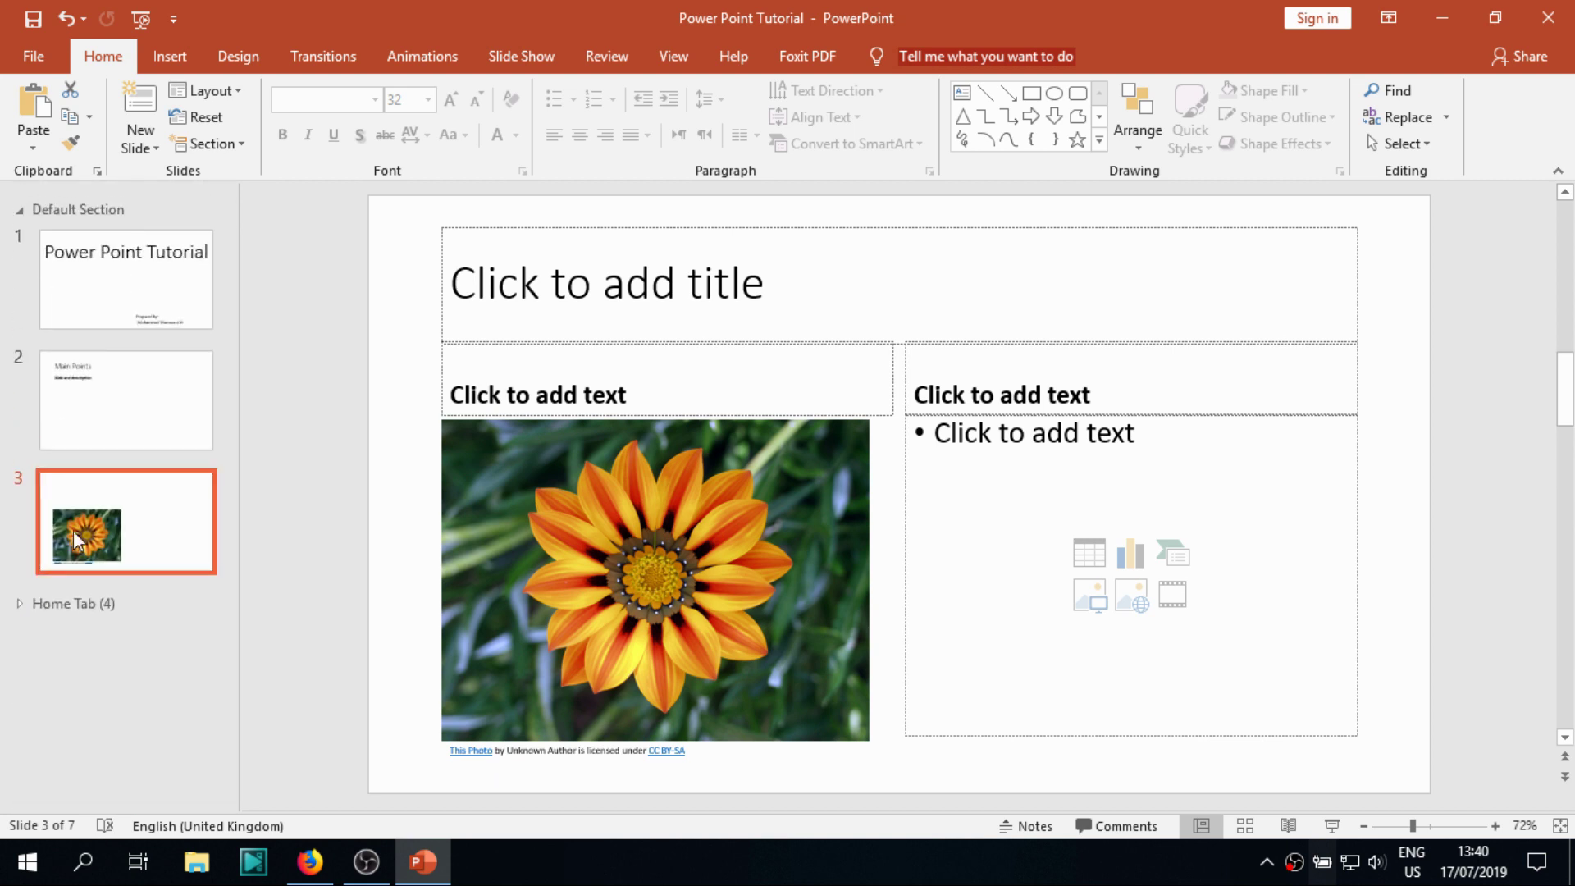
pyautogui.moveTo(78, 525); pyautogui.dragTo(53, 554)
pyautogui.scroll(-2, 98, 554)
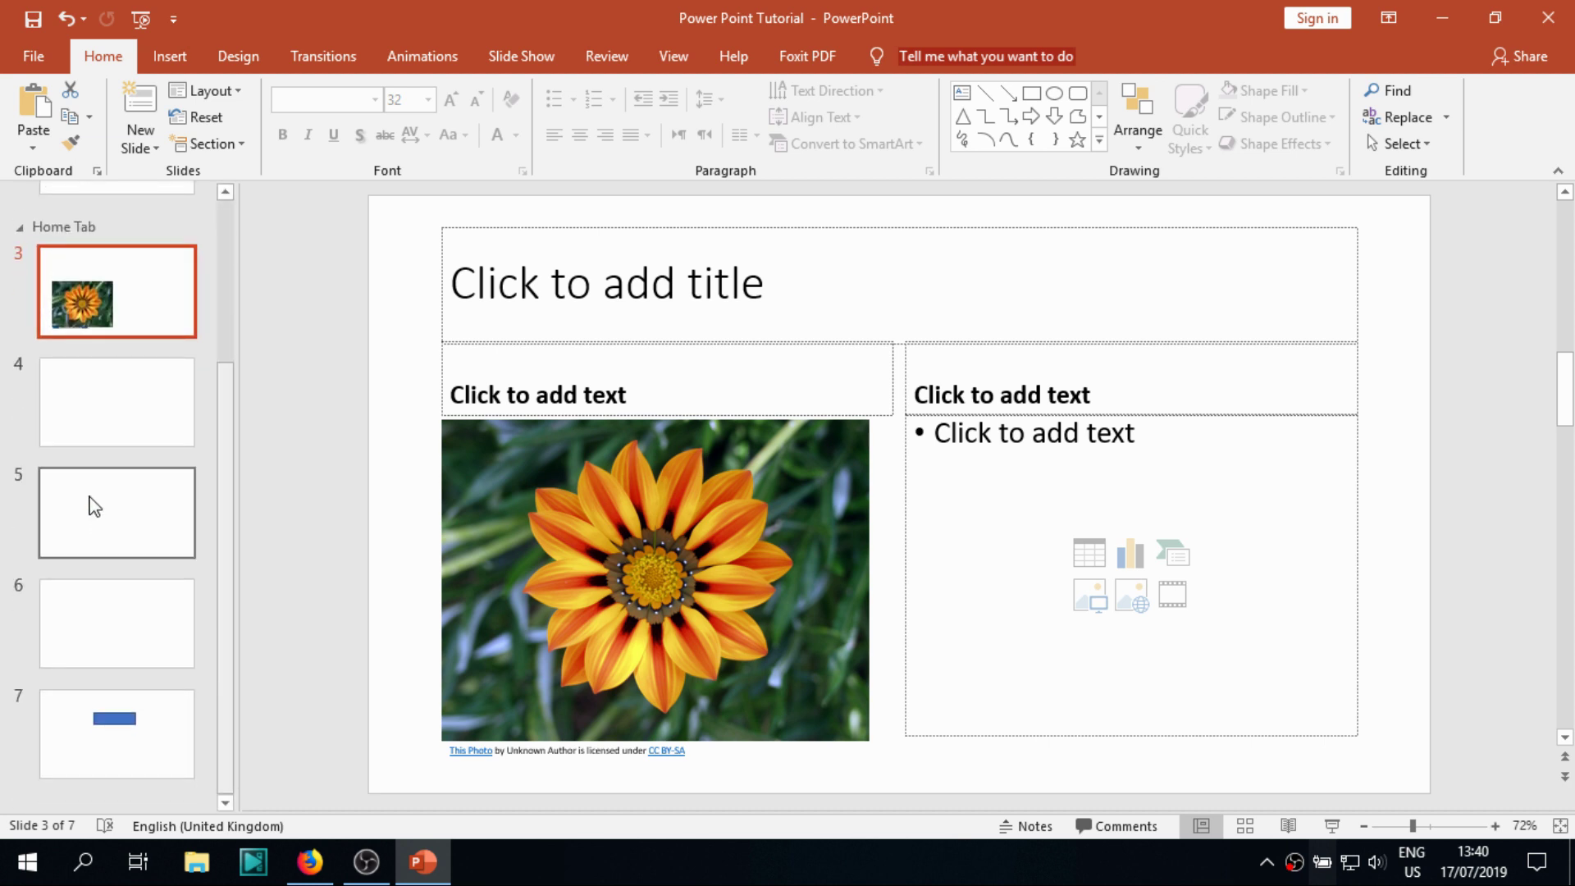
pyautogui.scroll(3, 82, 492)
pyautogui.click(22, 422)
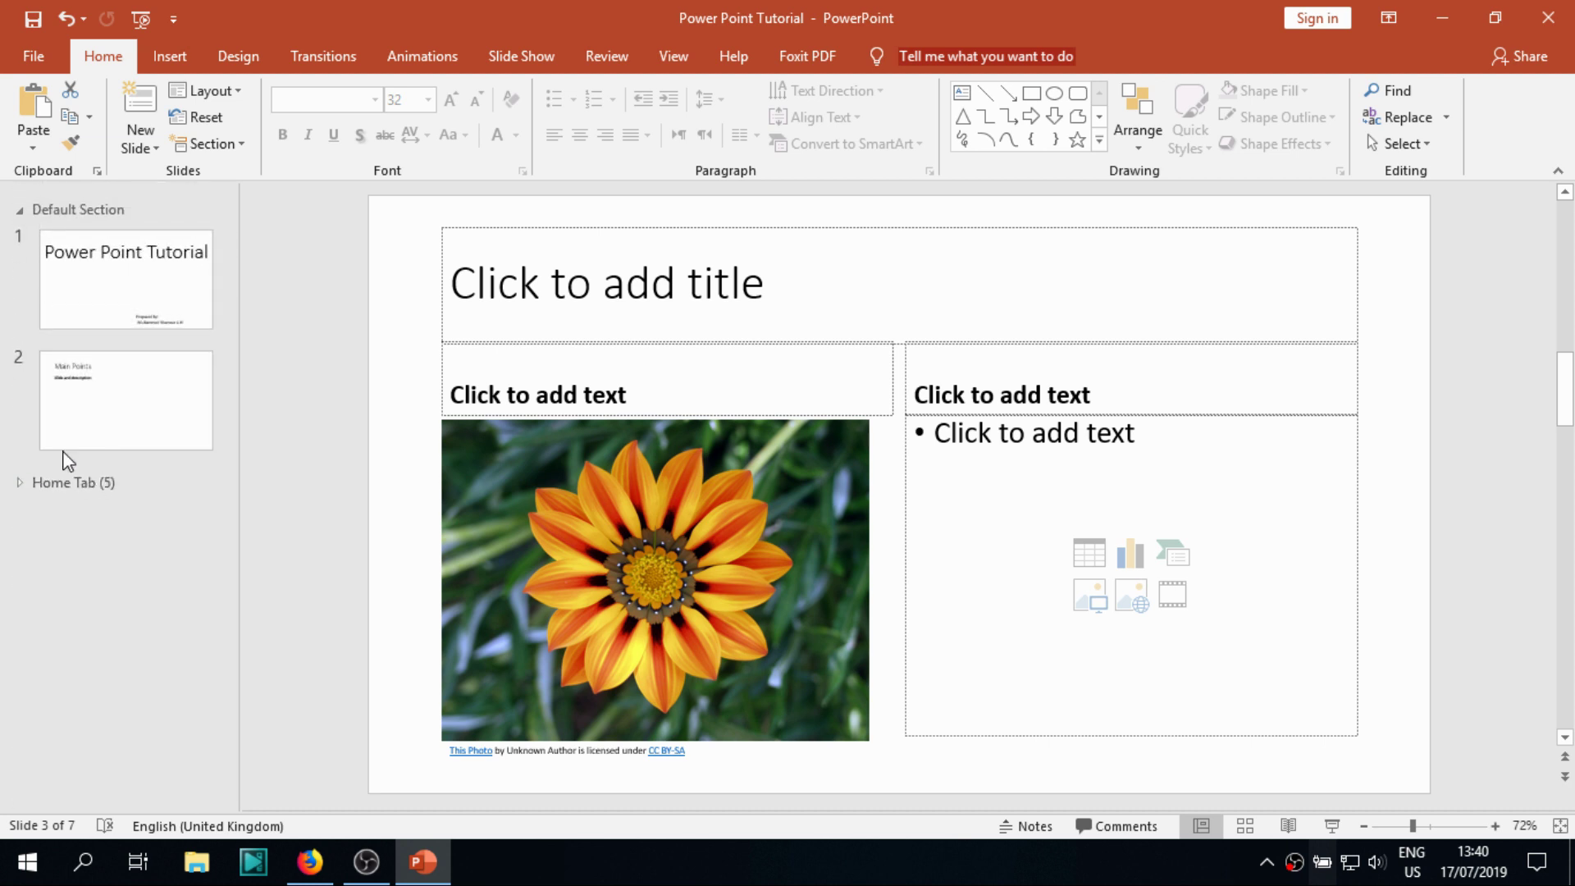
pyautogui.click(114, 286)
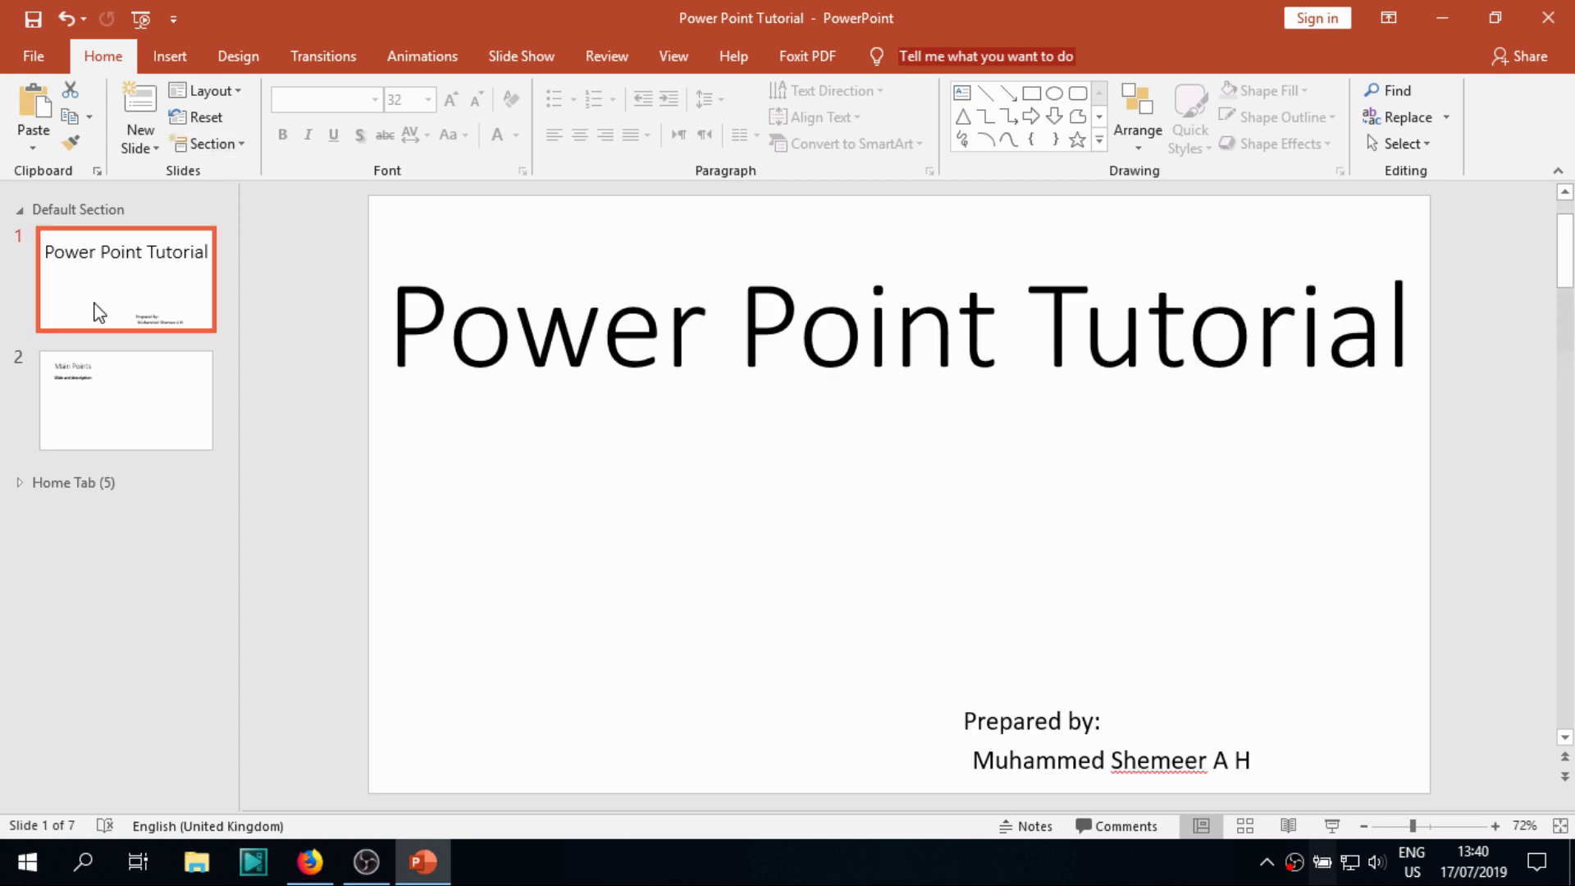
# Rename the Default Section to 'Introduction Section'.
pyautogui.click(107, 215)
pyautogui.doubleClick(104, 215)
pyautogui.rightClick(105, 215)
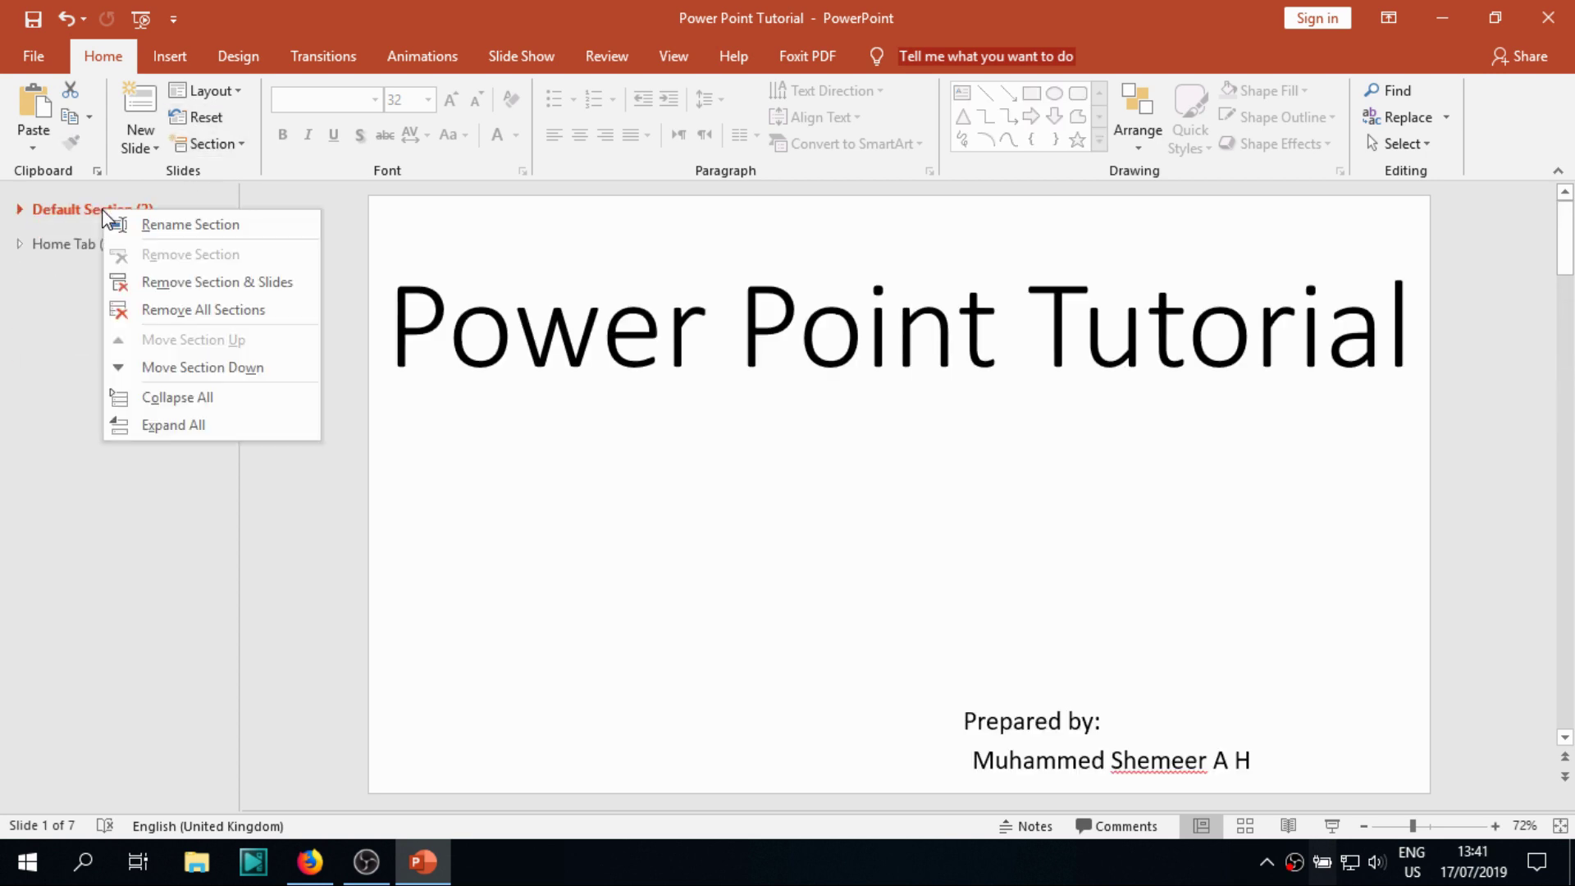
pyautogui.click(150, 227)
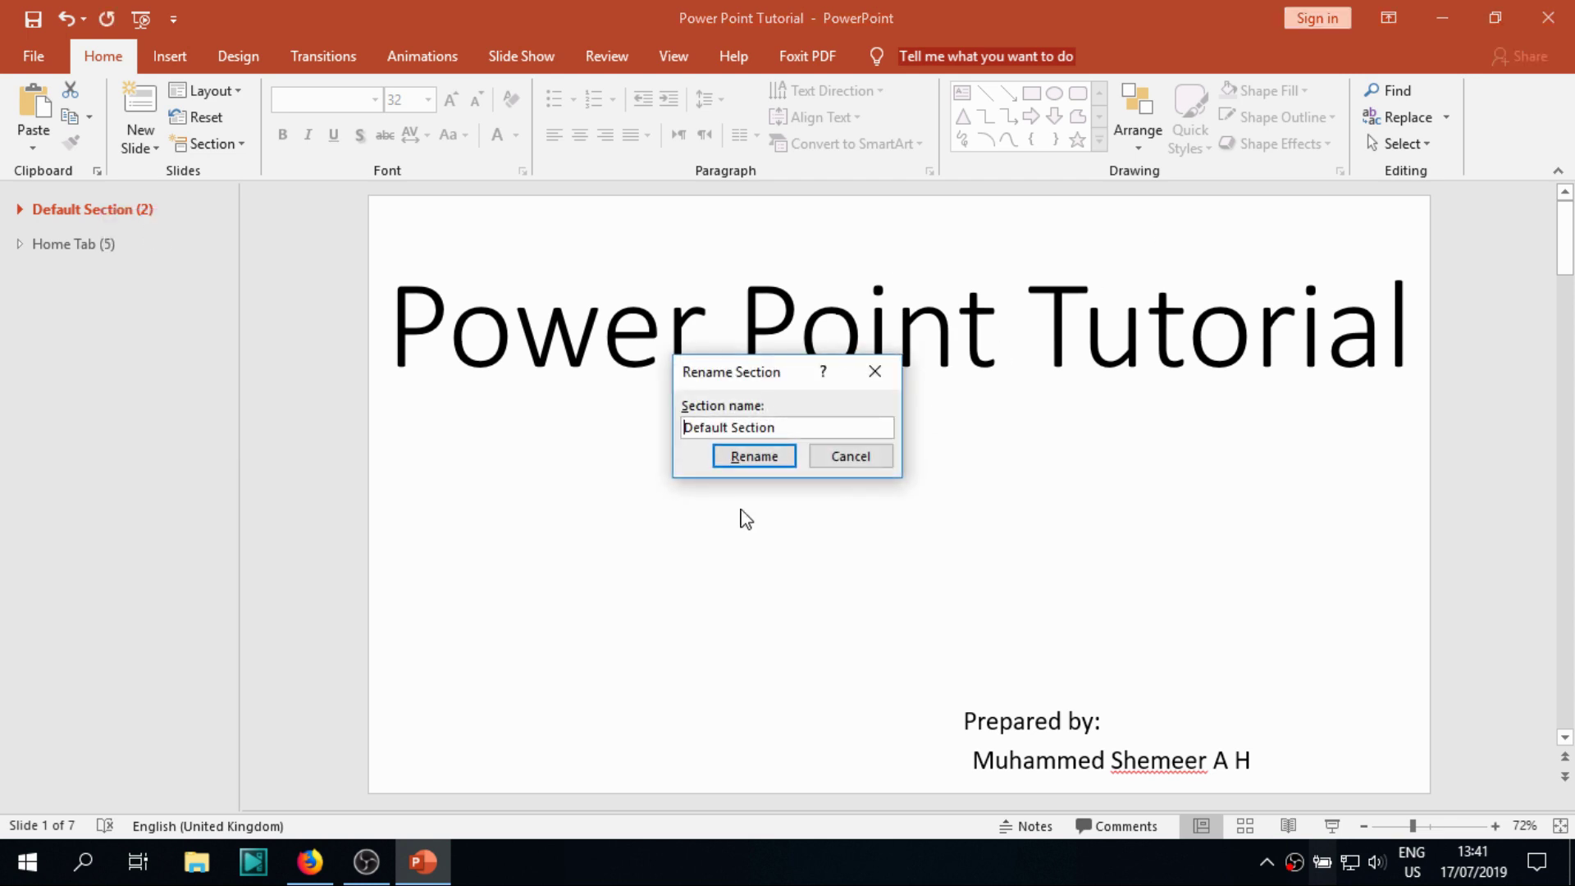
pyautogui.moveTo(727, 427); pyautogui.dragTo(565, 459)
pyautogui.press('BackSpace')
pyautogui.write('t')
pyautogui.press('BackSpace')
pyautogui.write('Introduction')
pyautogui.press('Return')
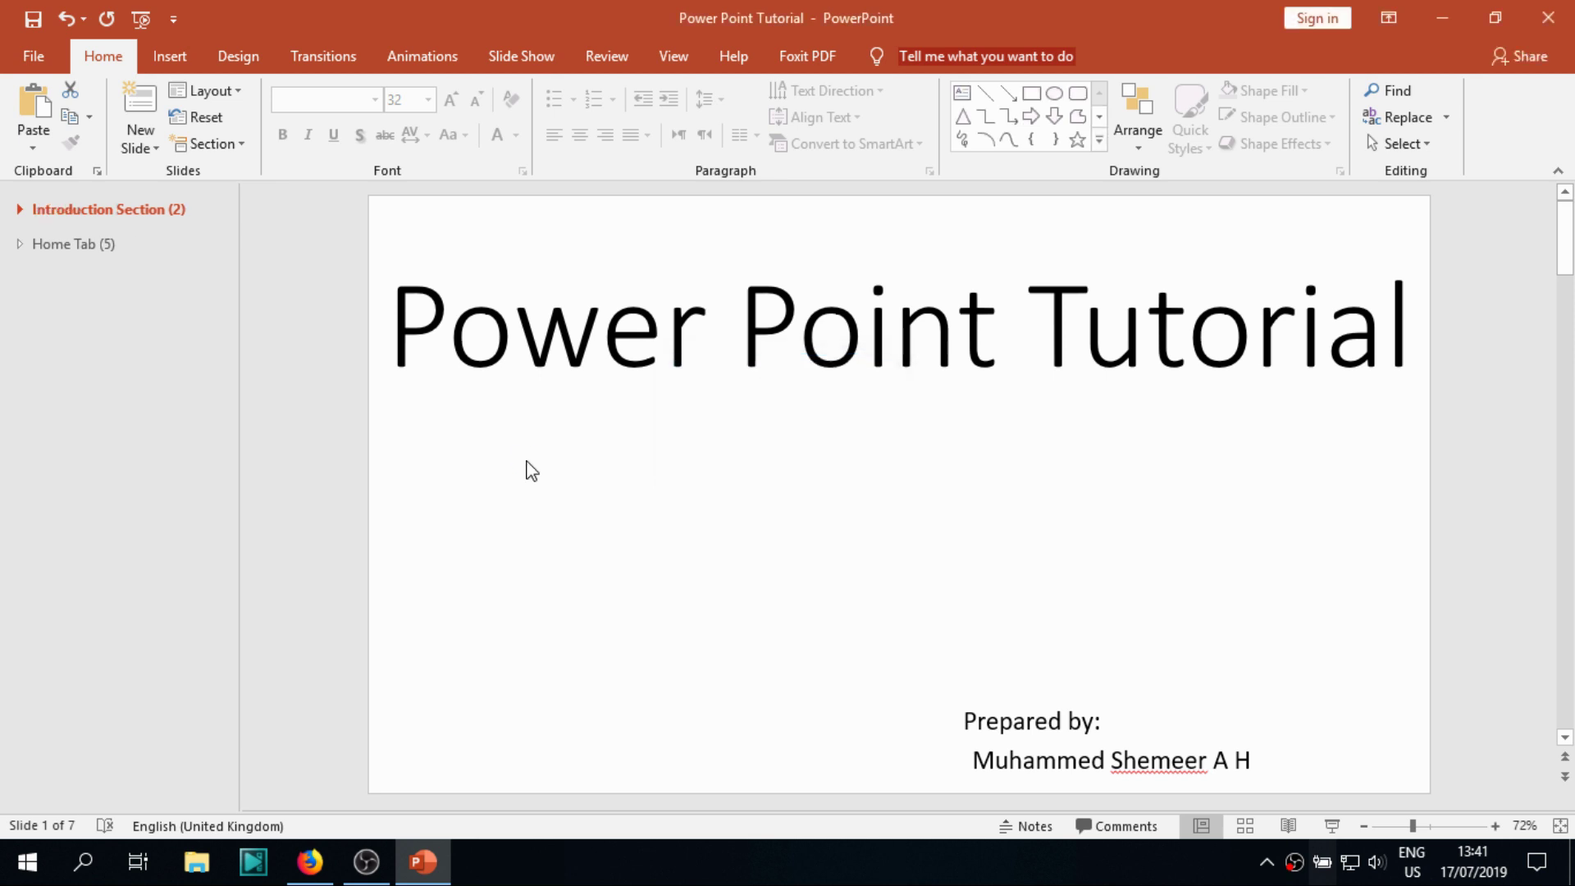
# Remove the Home Tab section grouping, then undo the removal.
pyautogui.click(19, 210)
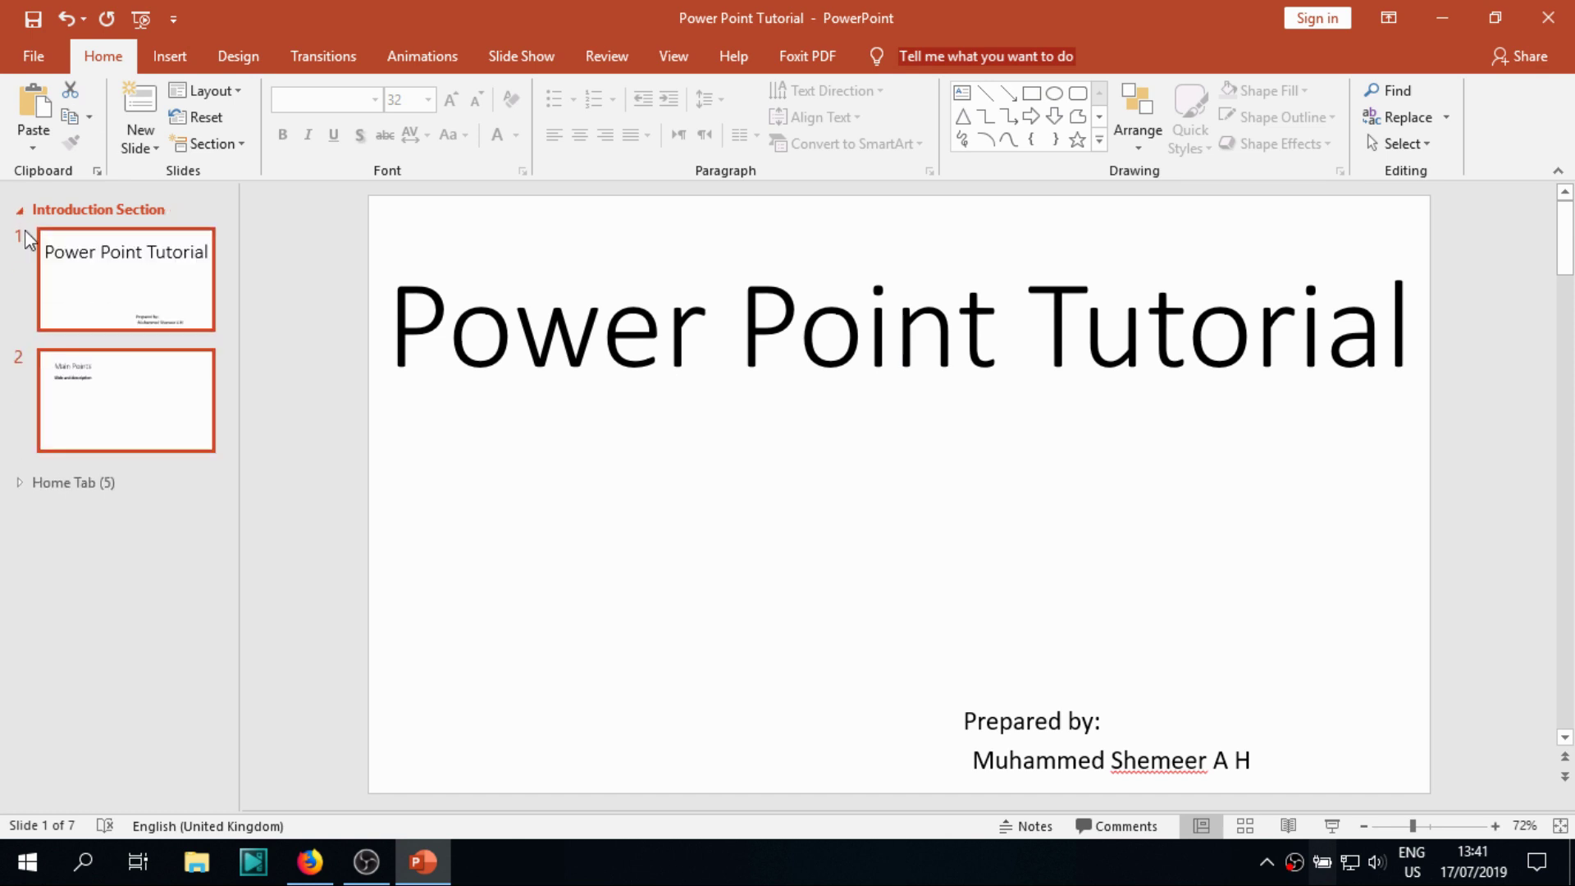
pyautogui.click(19, 484)
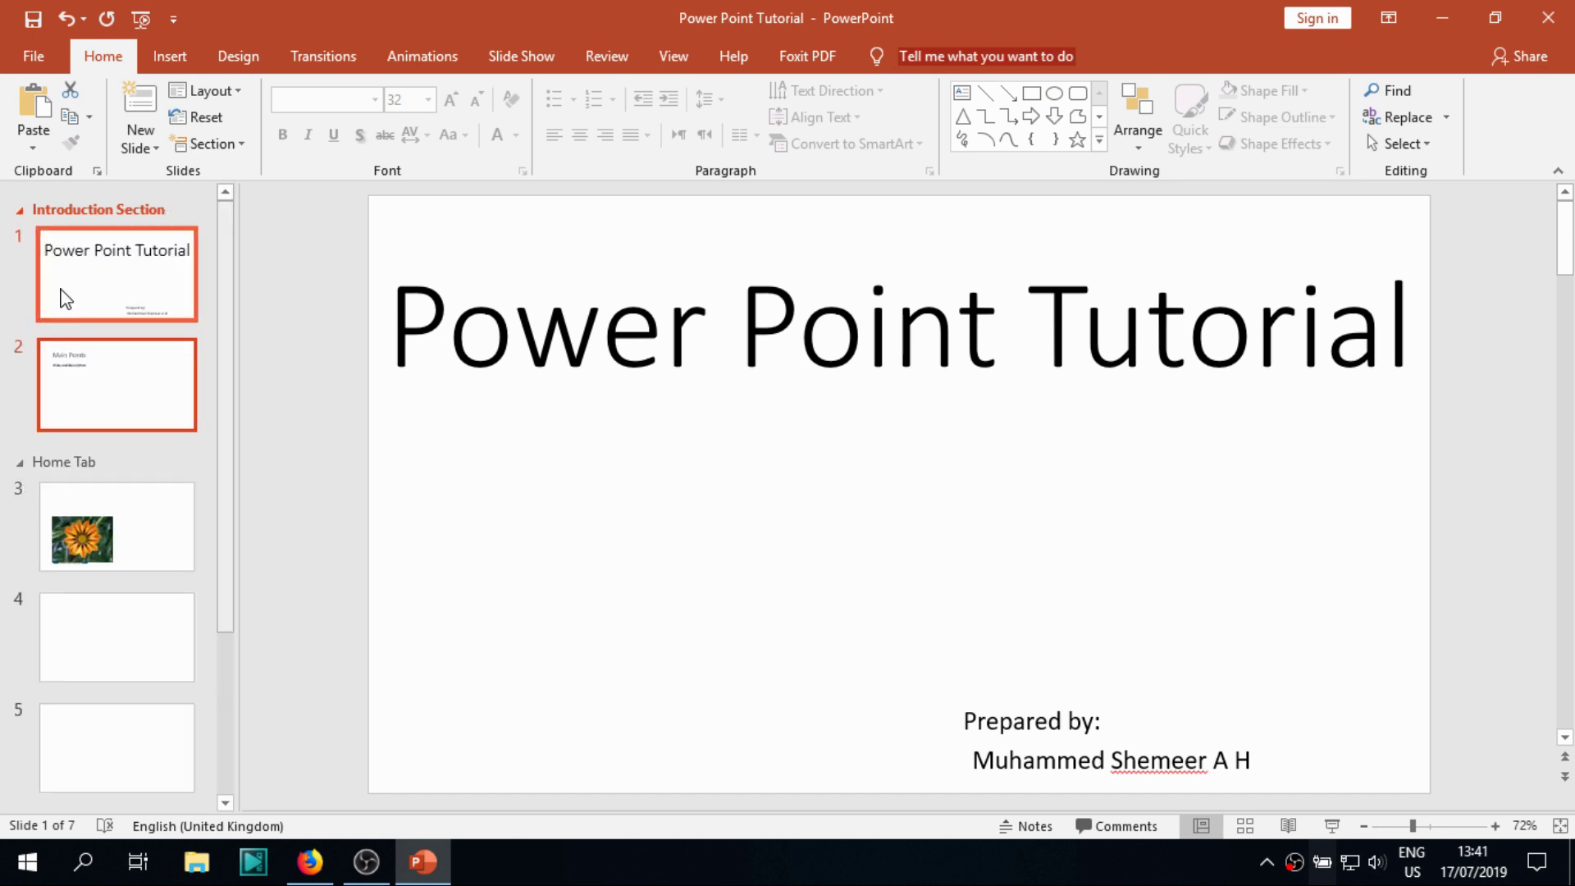
pyautogui.doubleClick(88, 462)
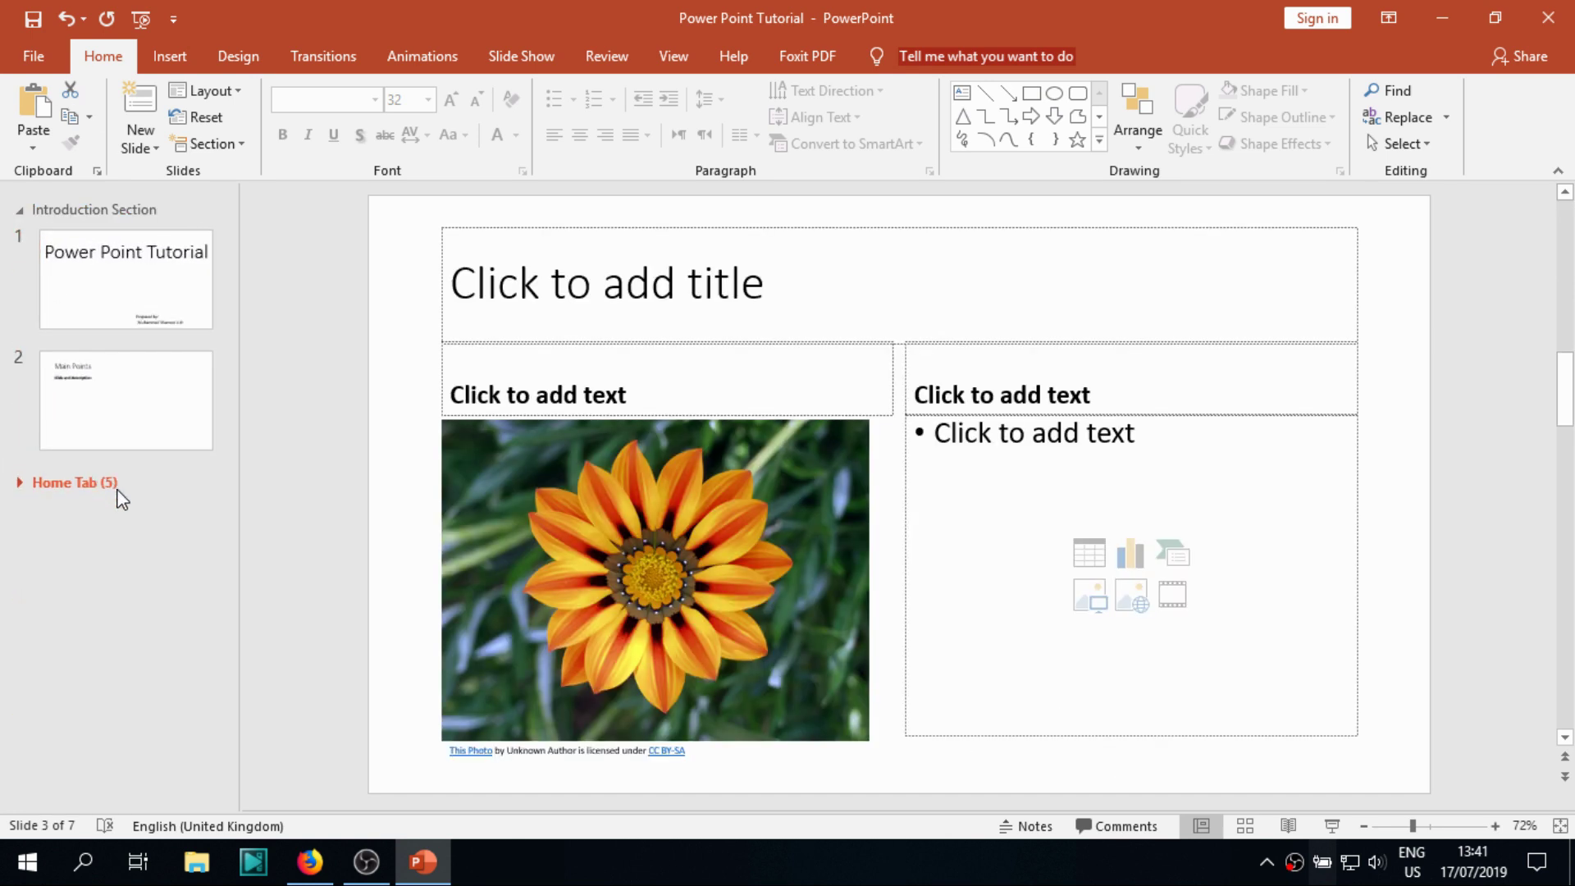
pyautogui.rightClick(93, 489)
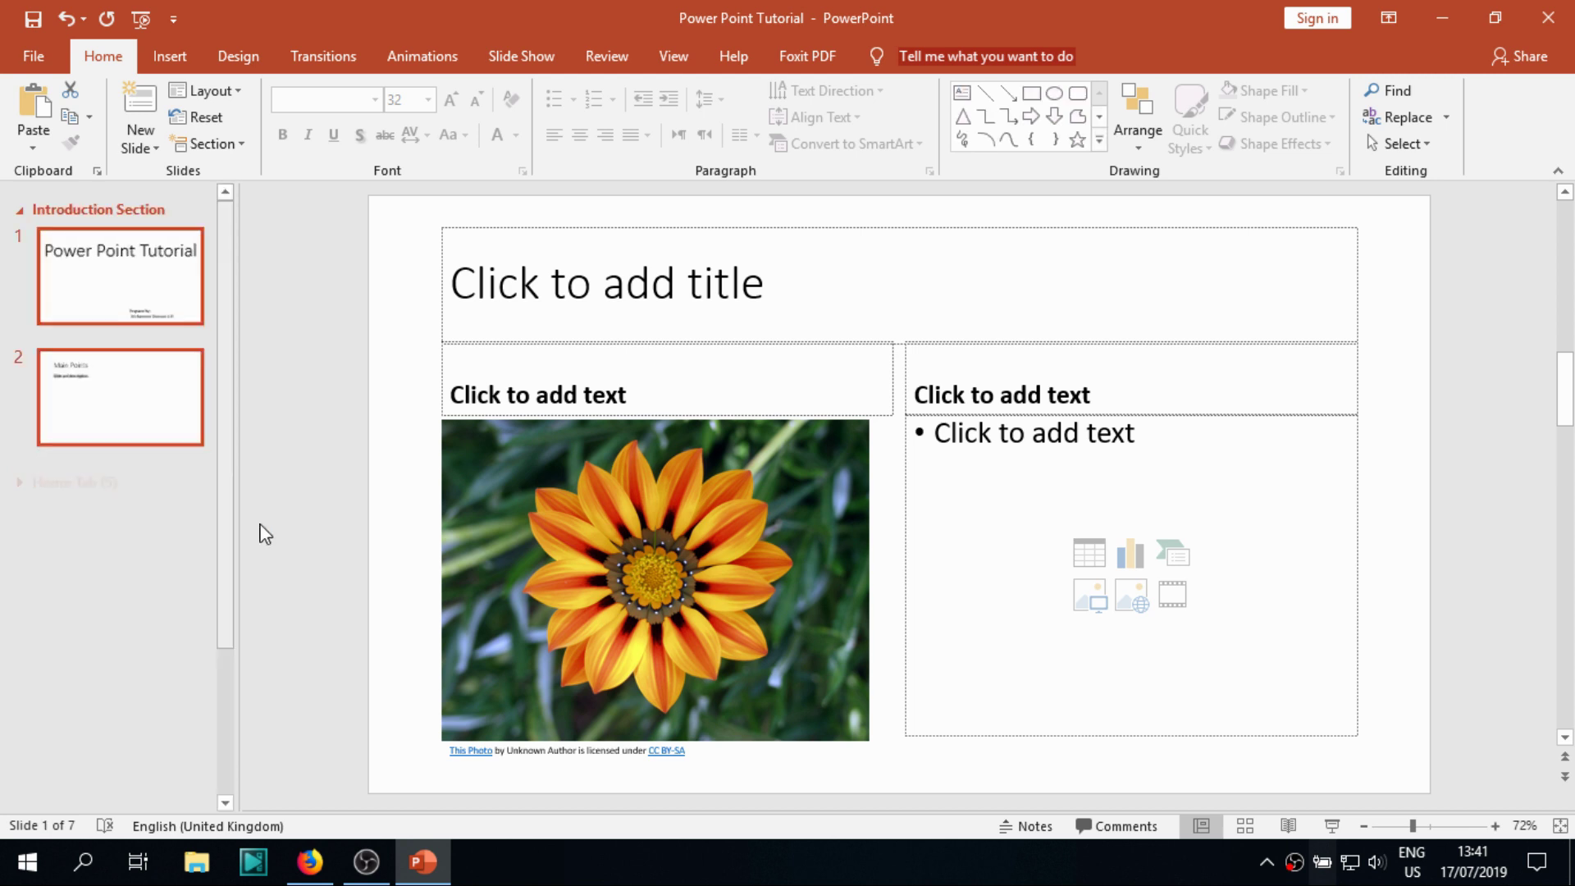
pyautogui.click(260, 526)
pyautogui.hotkey('ctrl', 'z')
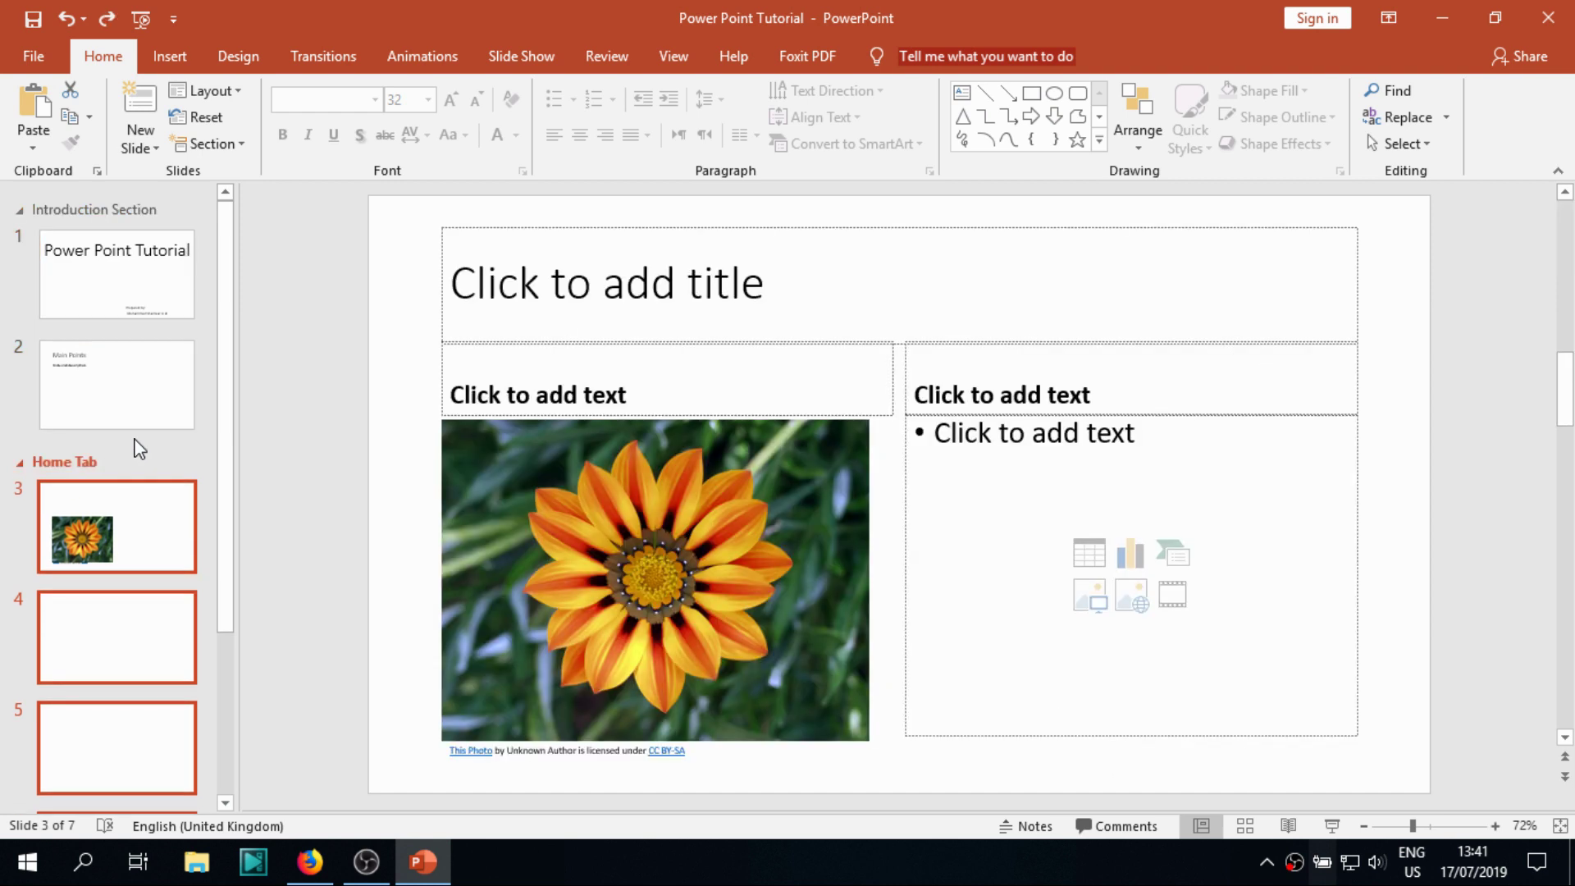
# Delete the Home Tab section with its slides, undo it, then remove all sections.
pyautogui.rightClick(93, 462)
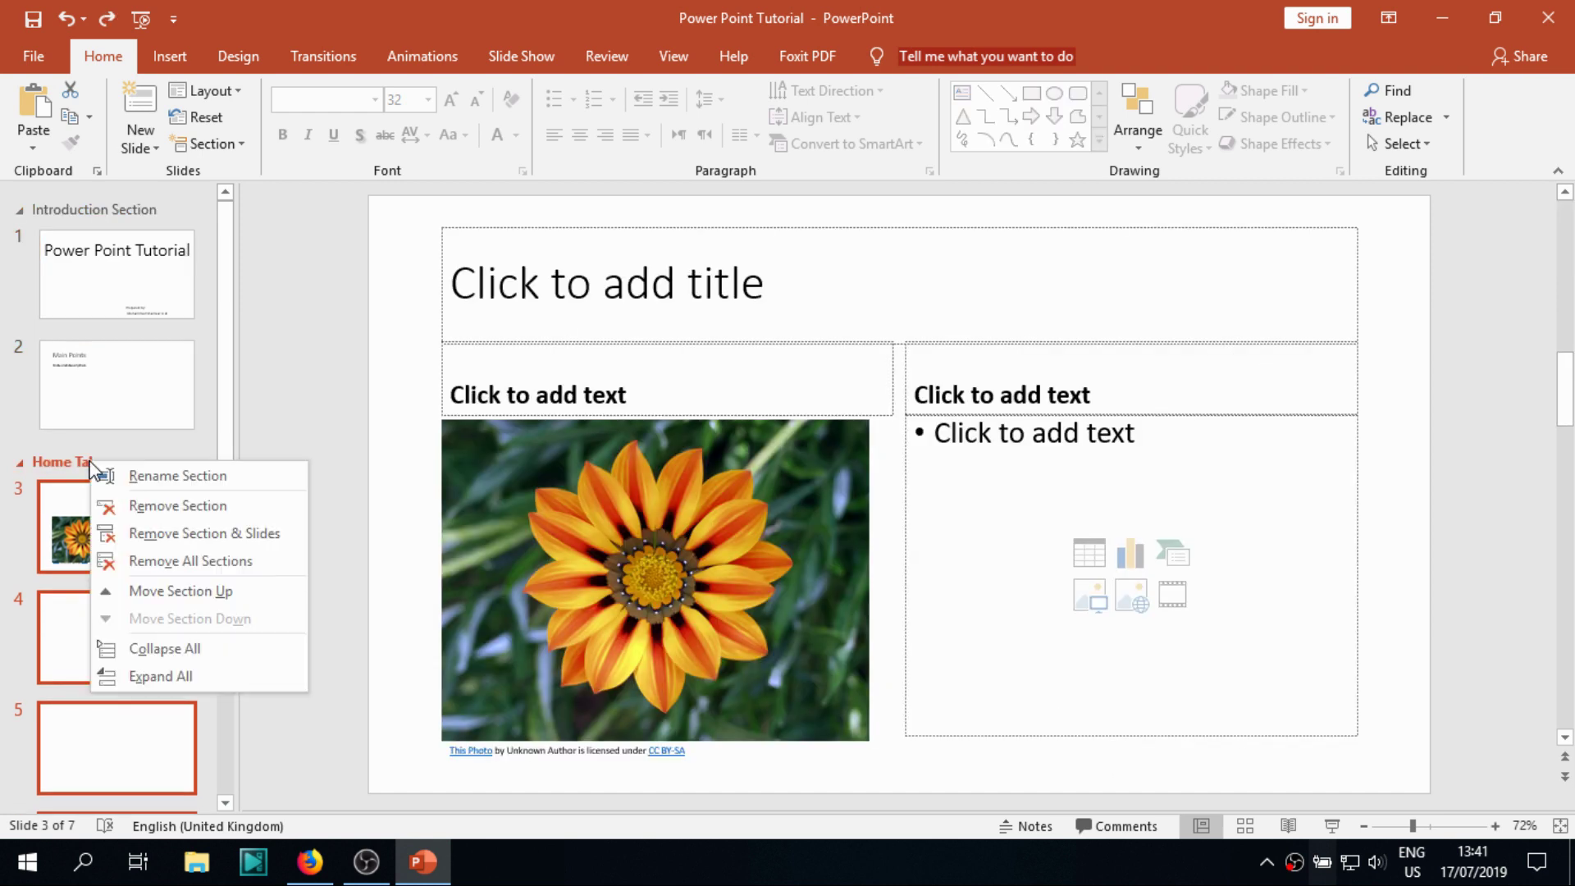
pyautogui.click(264, 534)
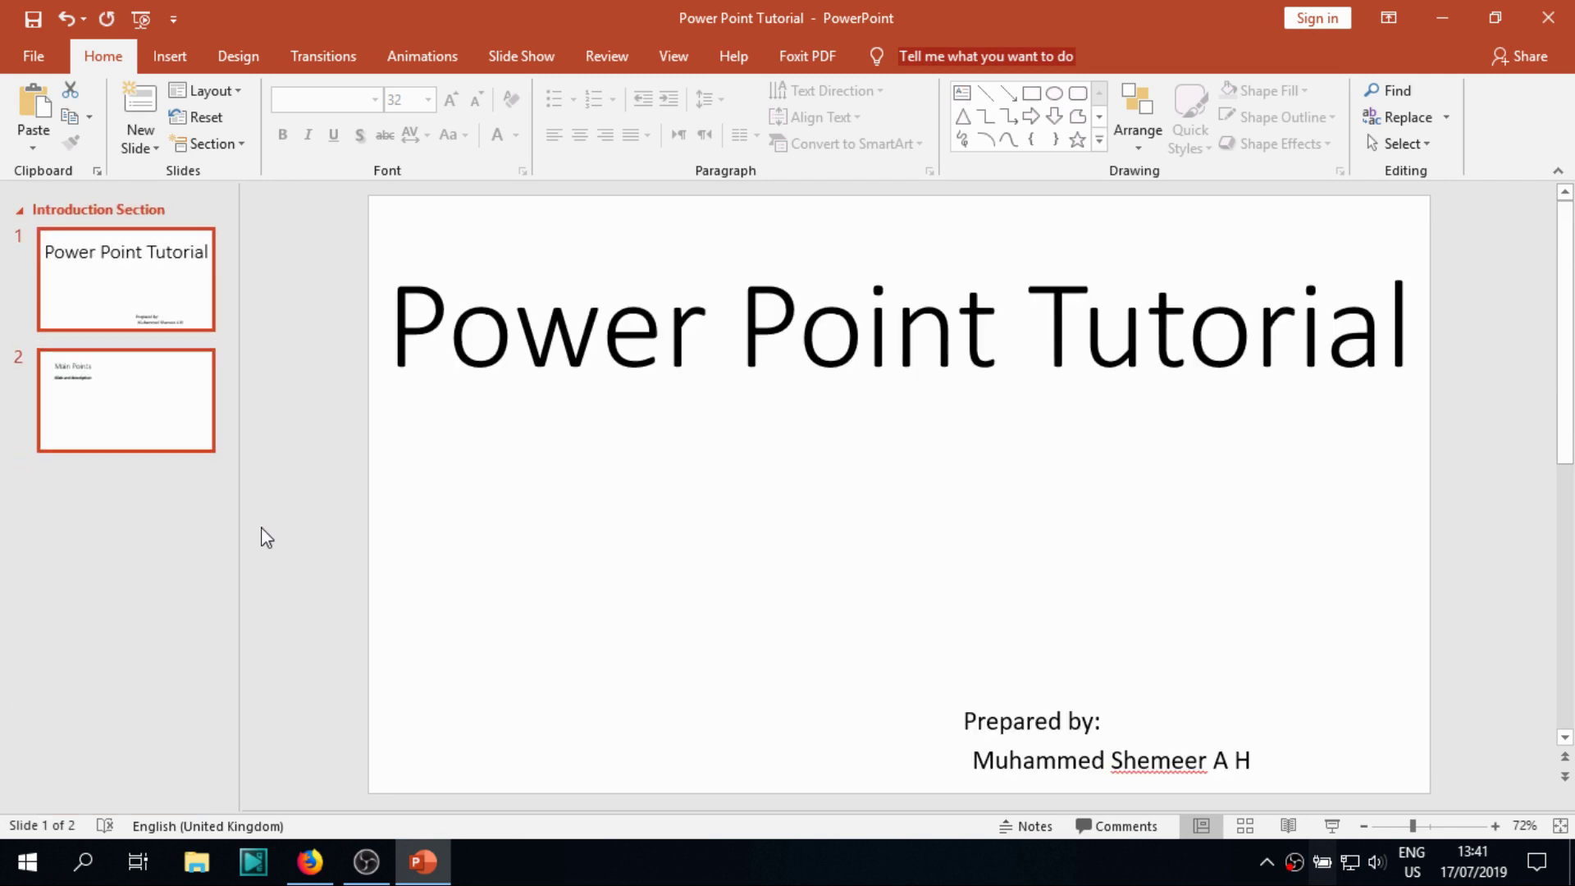
pyautogui.hotkey('ctrl', 'z')
pyautogui.rightClick(79, 233)
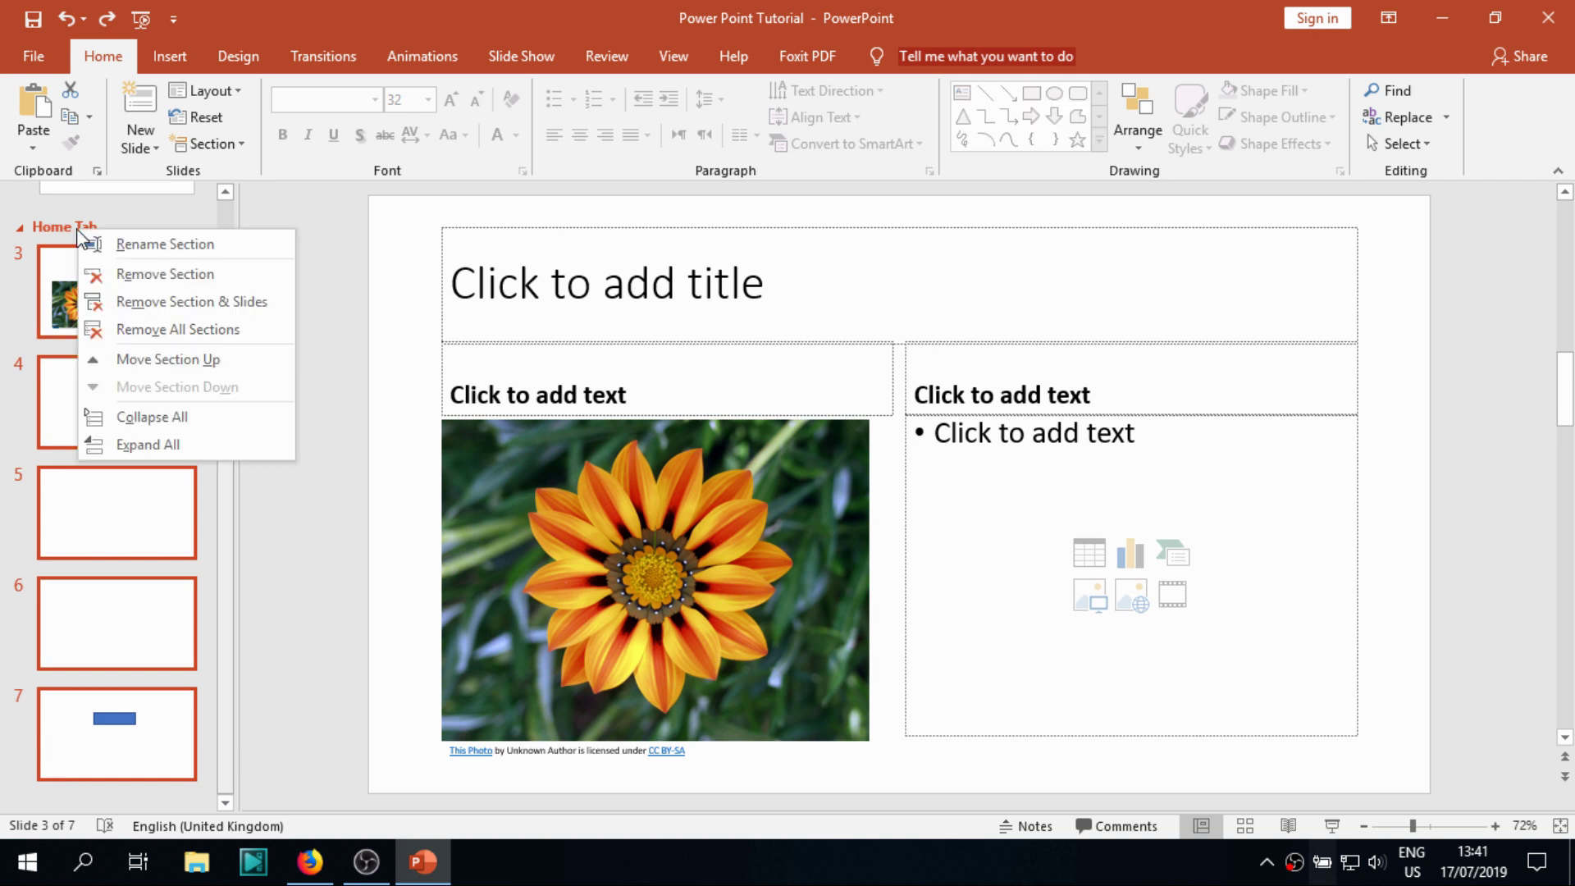
pyautogui.click(167, 330)
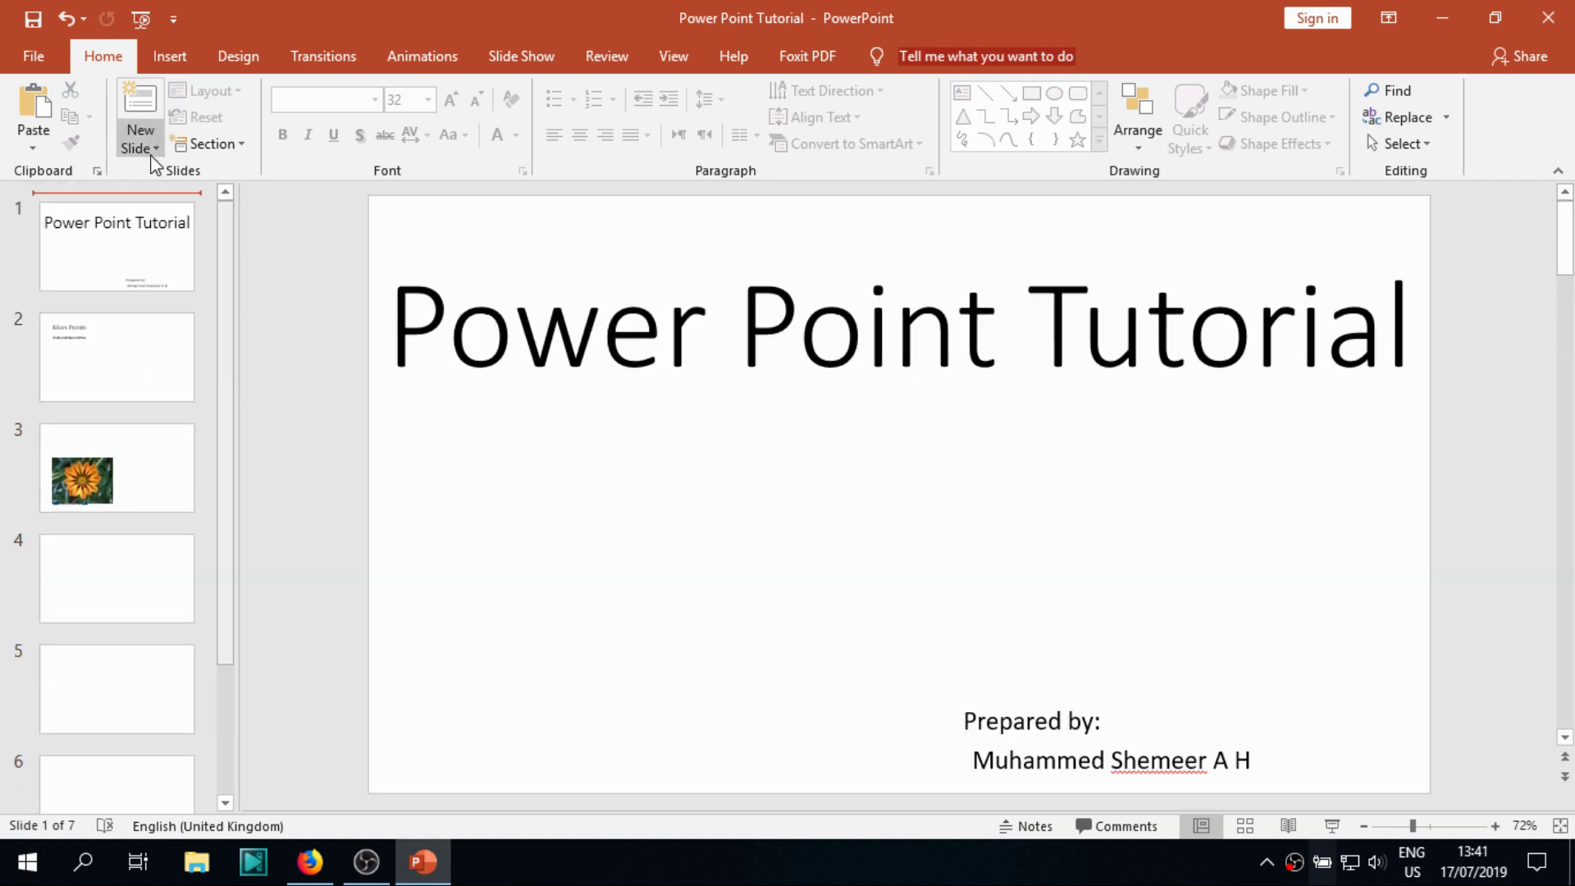
# Undo the section removal to restore the Introduction Section and Home Tab sections.
pyautogui.click(197, 147)
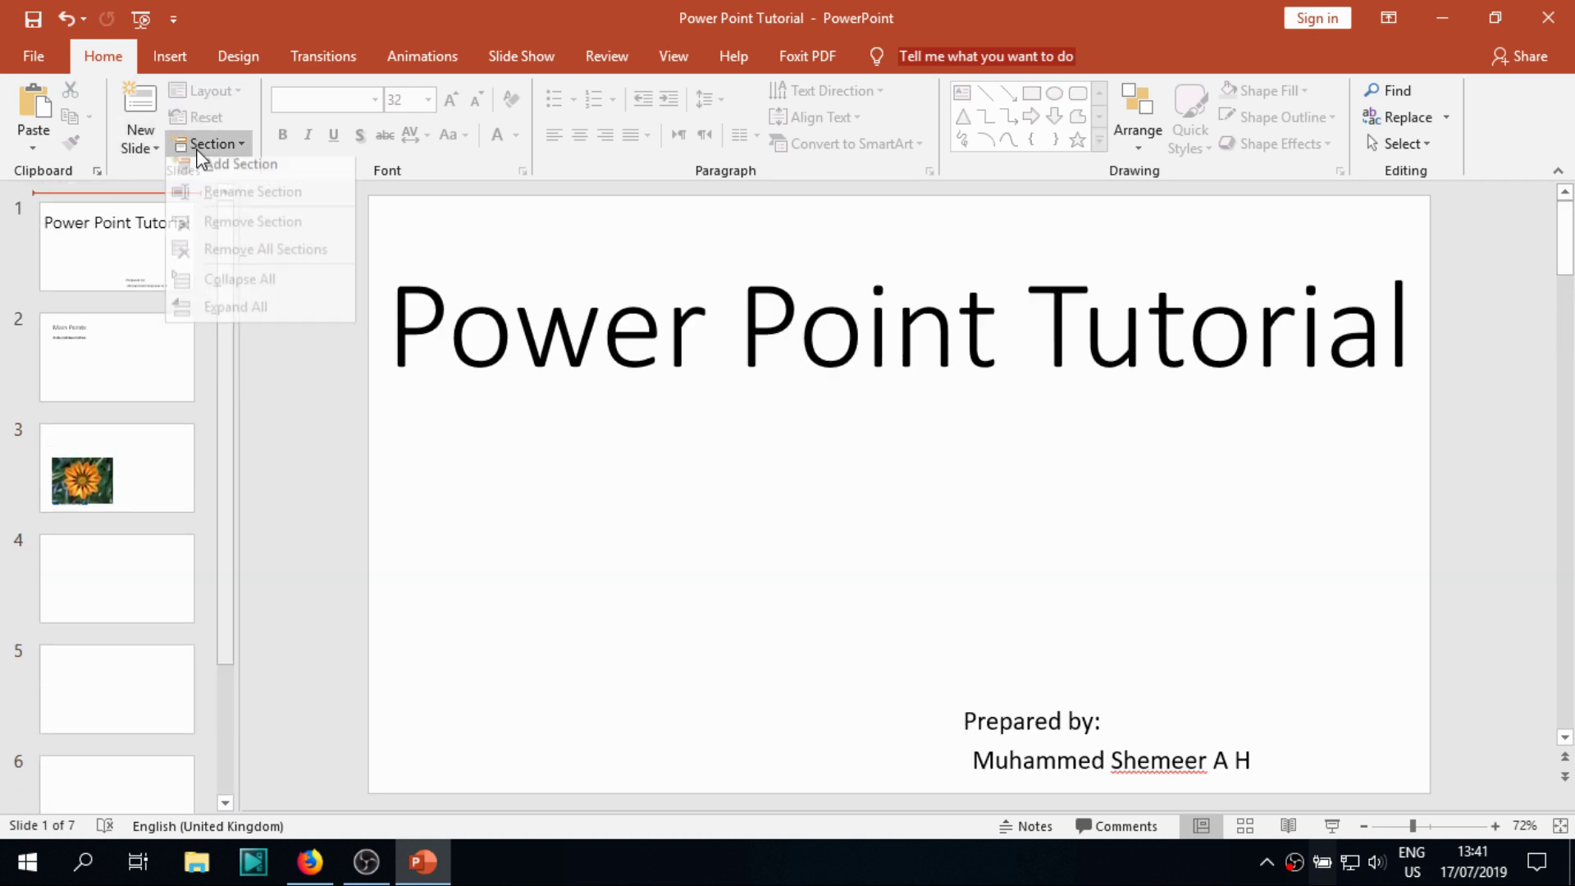
pyautogui.click(96, 449)
pyautogui.click(78, 236)
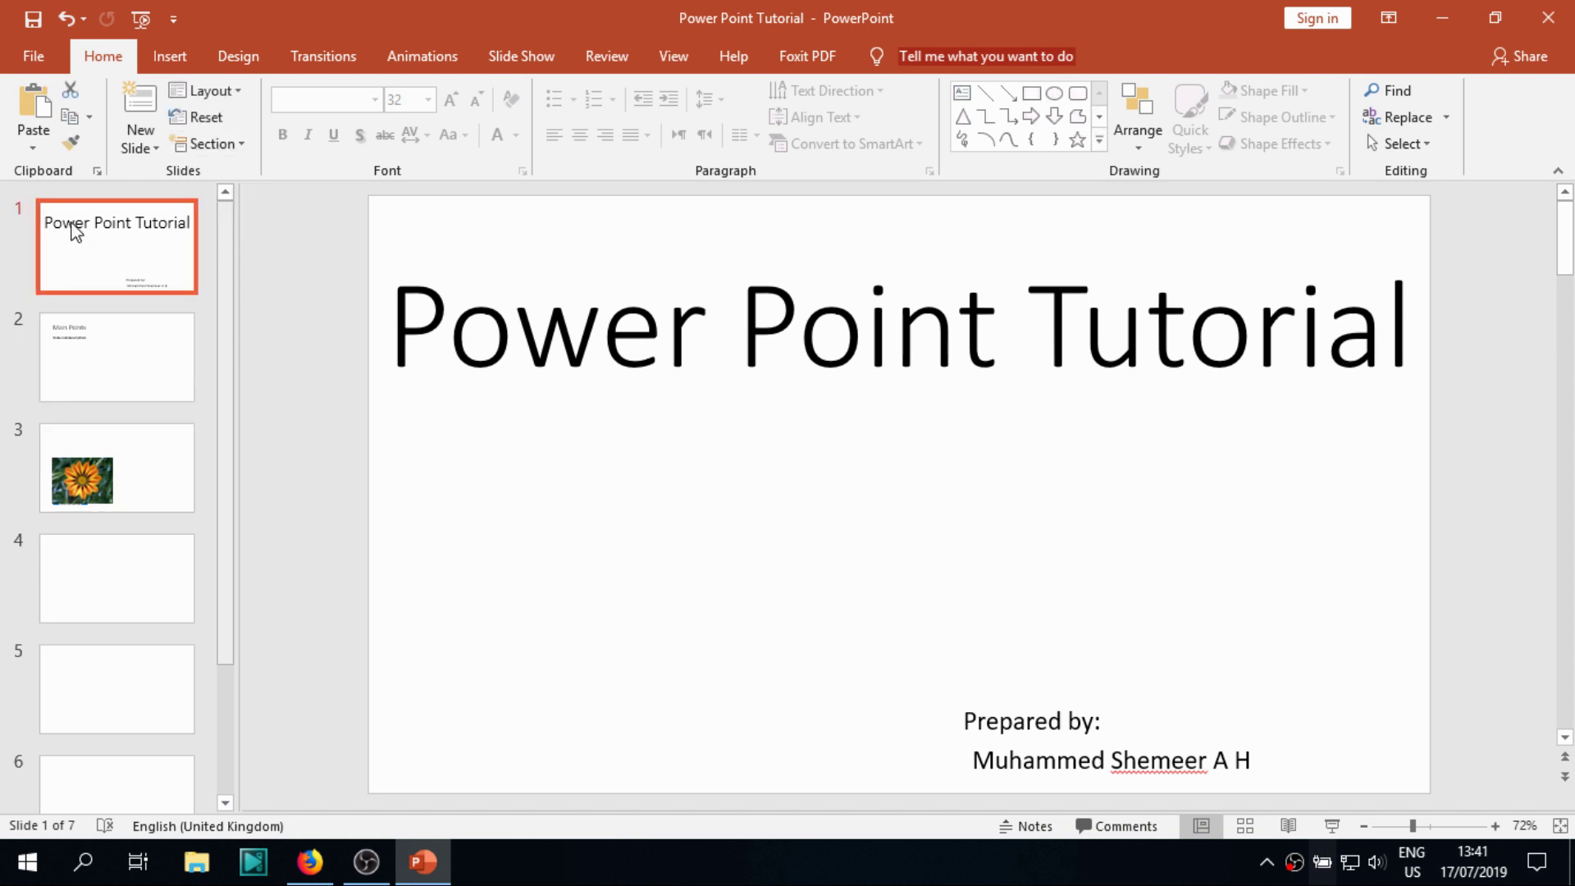
pyautogui.hotkey('ctrl', 'z')
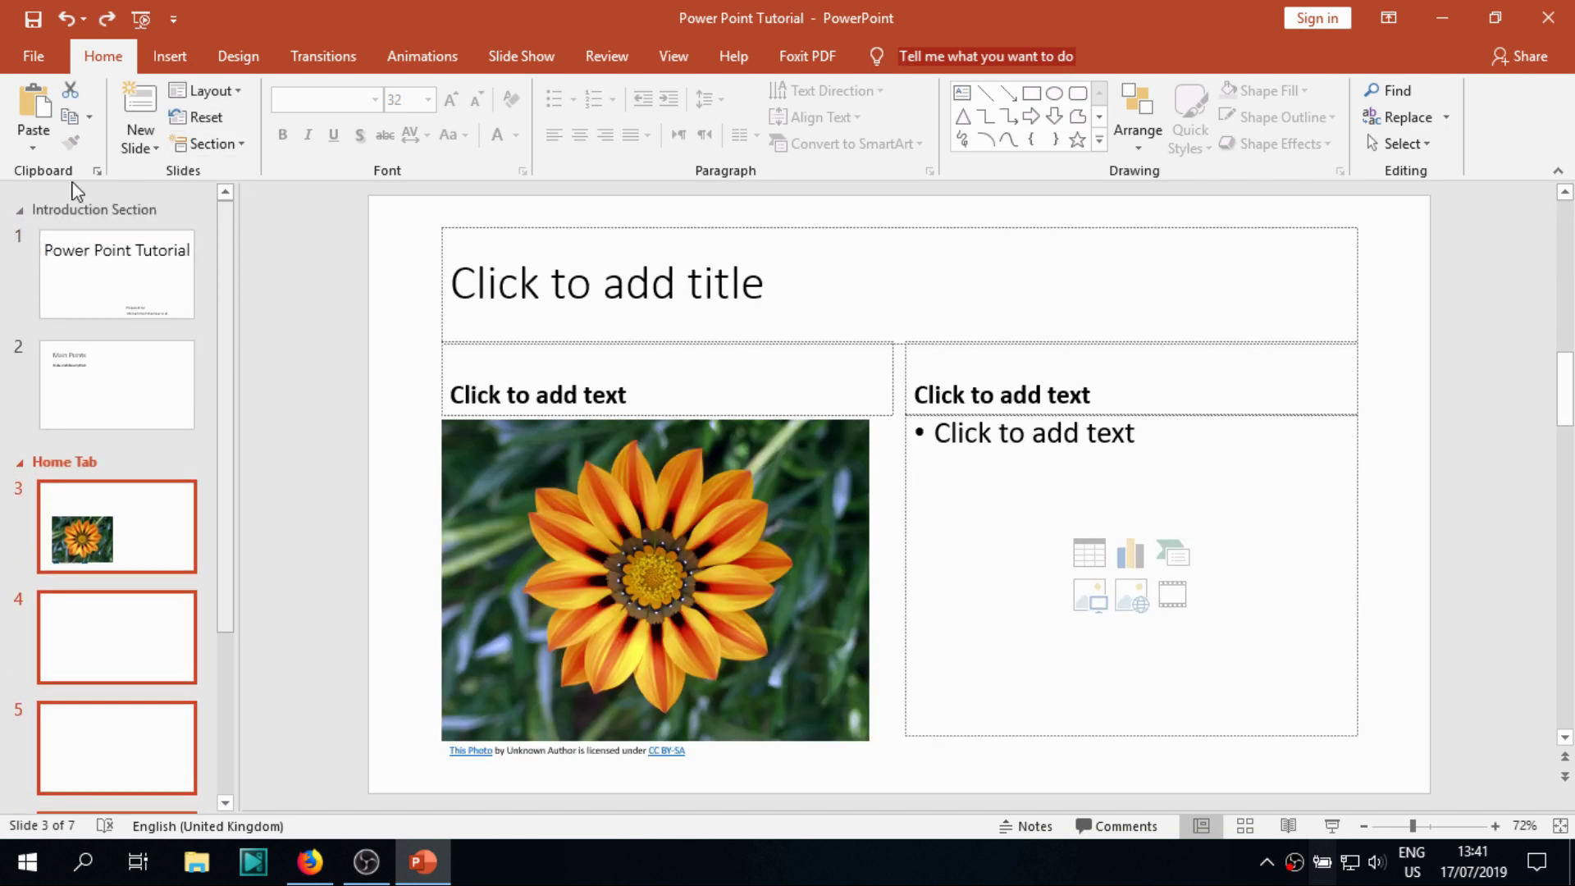
# Collapse all sections, then expand all sections again.
pyautogui.click(240, 149)
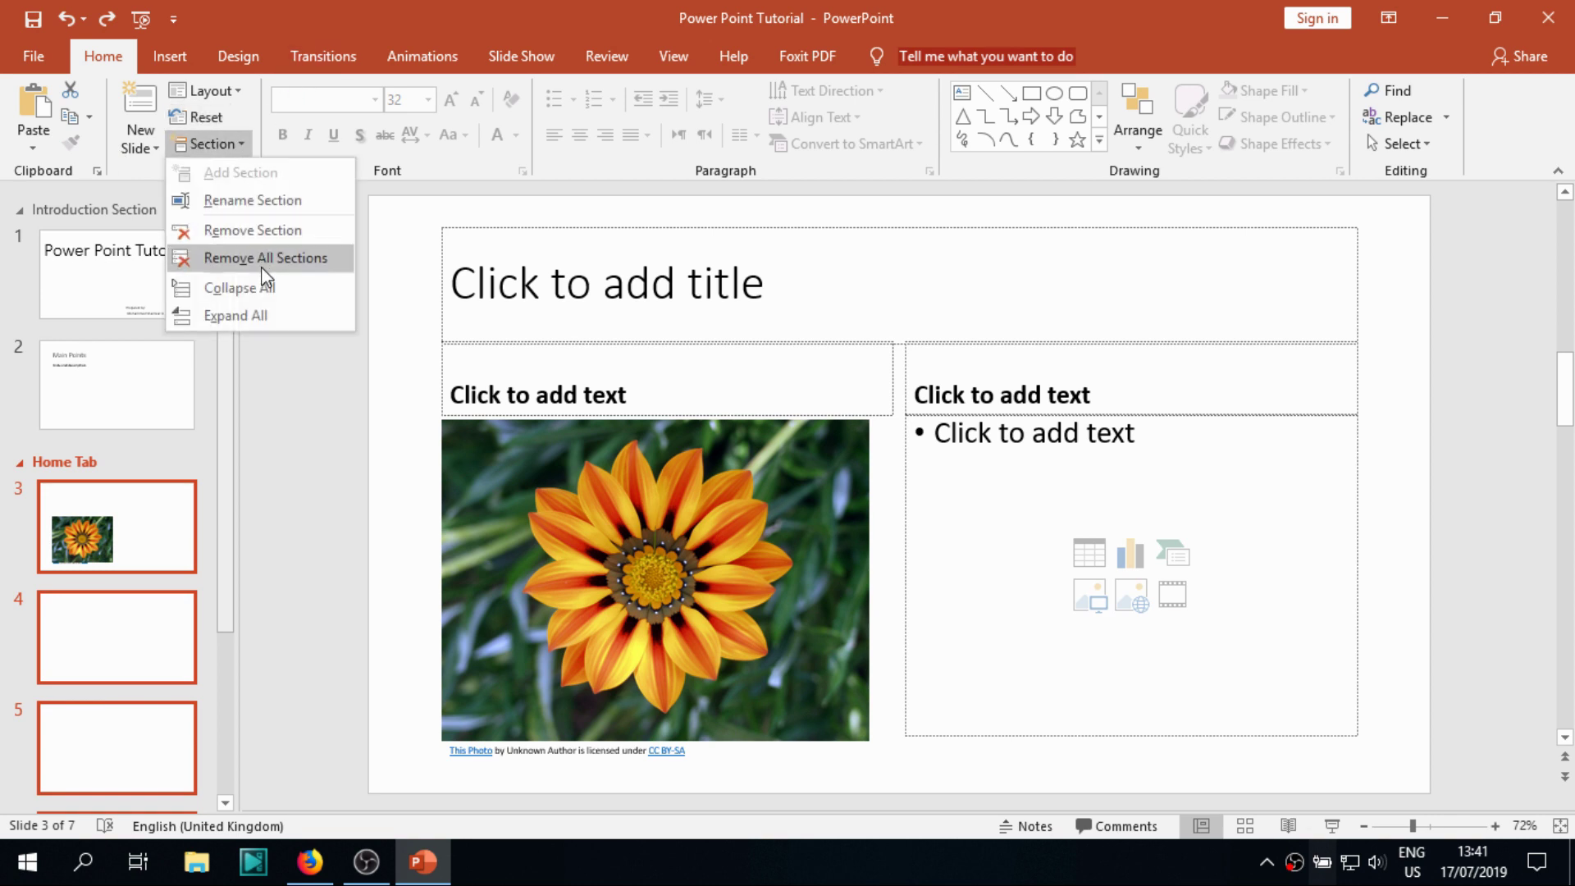
pyautogui.click(246, 292)
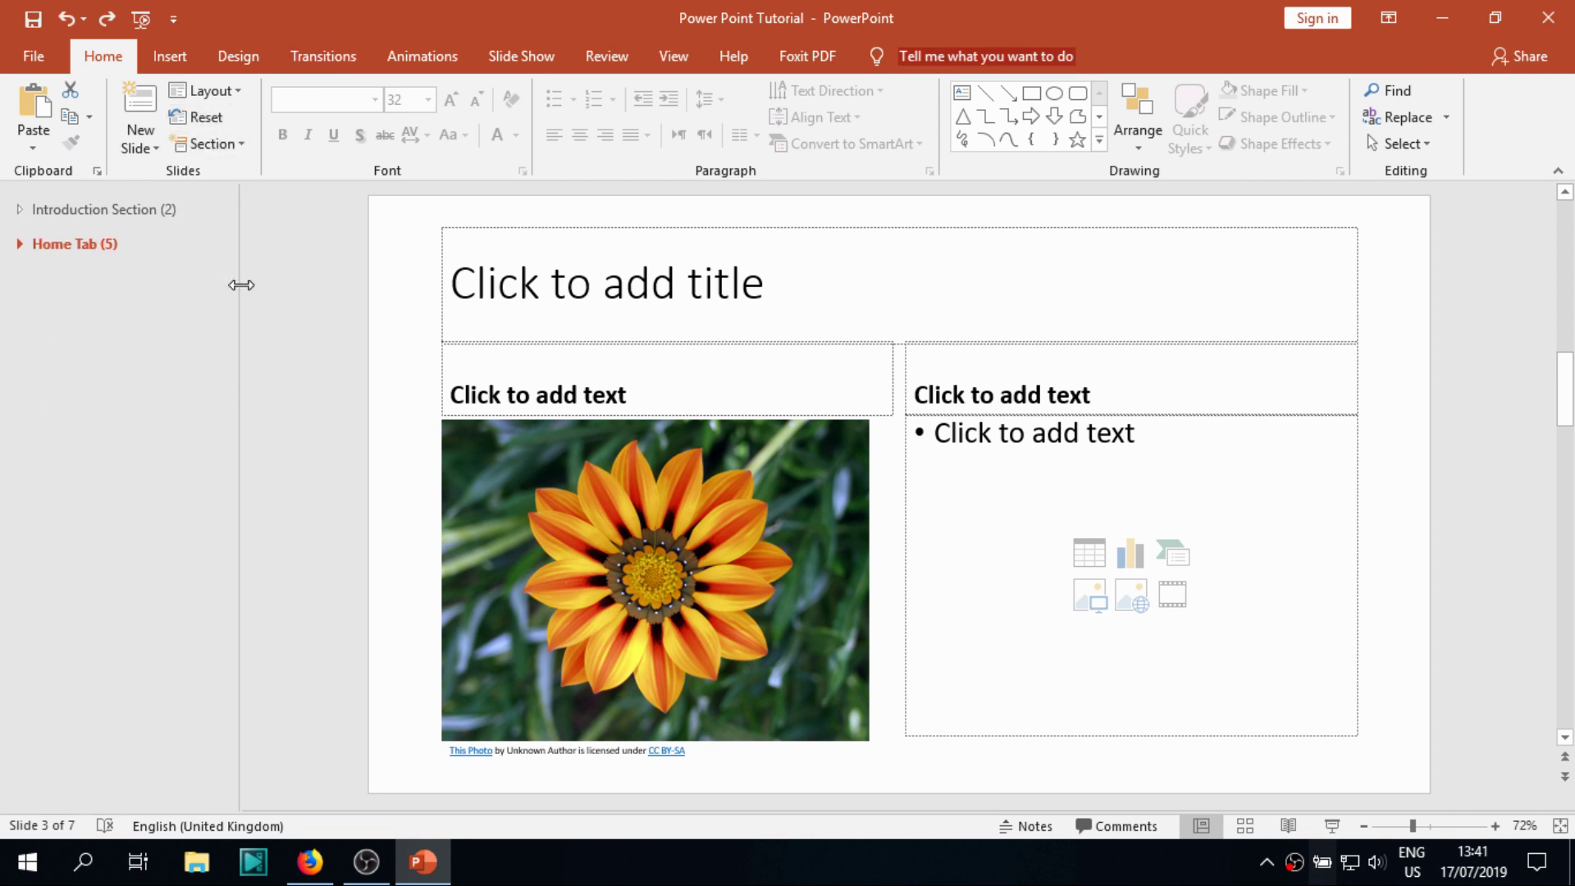
pyautogui.click(220, 153)
pyautogui.click(220, 152)
pyautogui.click(19, 210)
pyautogui.click(20, 210)
pyautogui.click(242, 153)
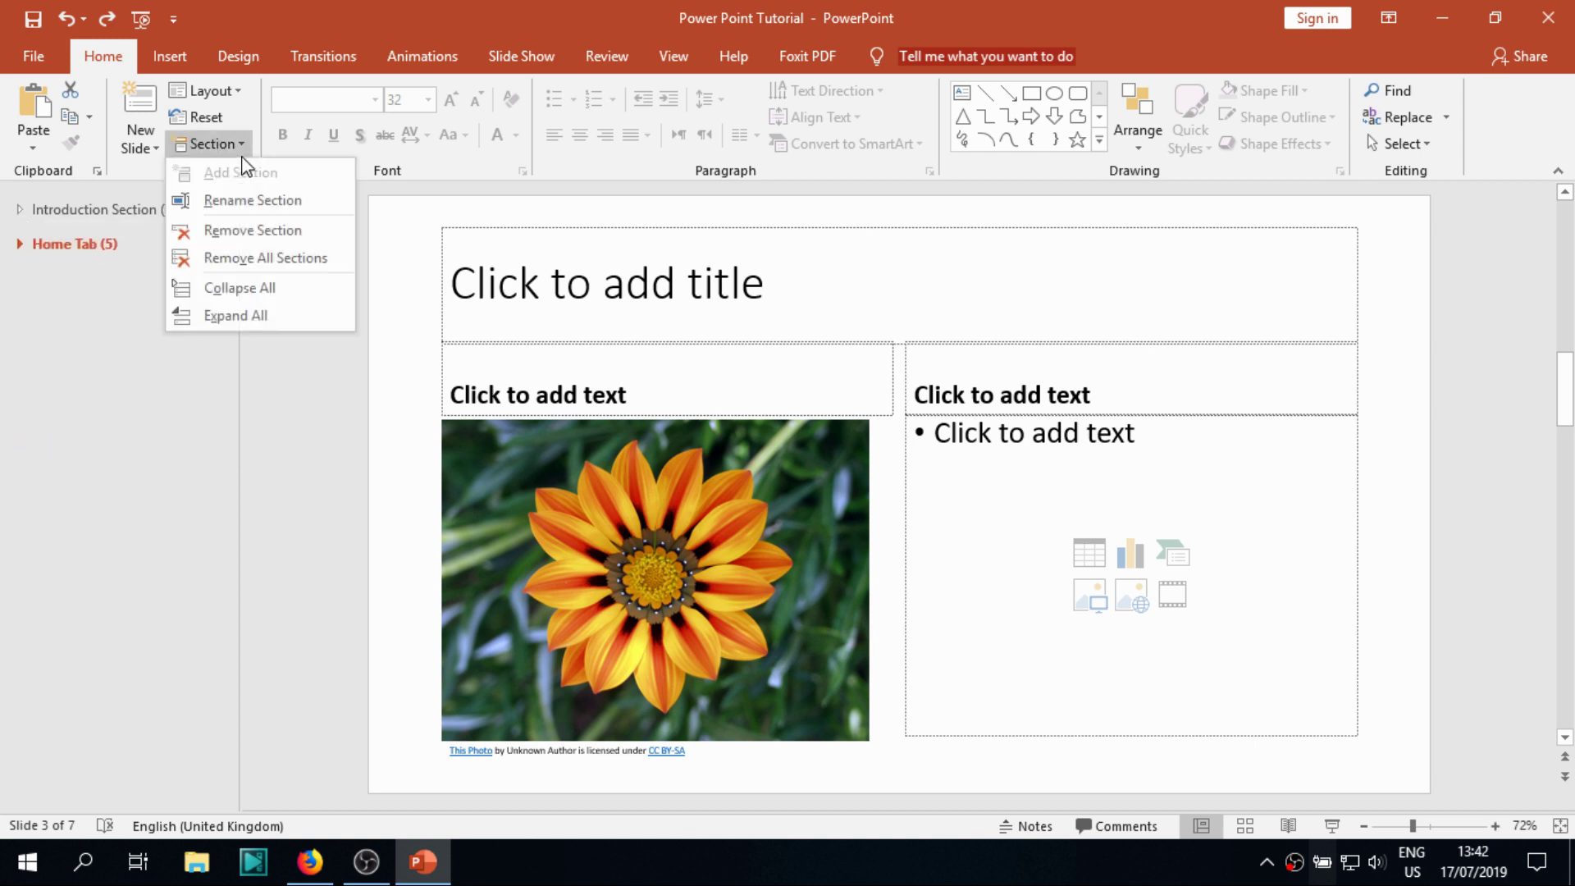
pyautogui.click(222, 316)
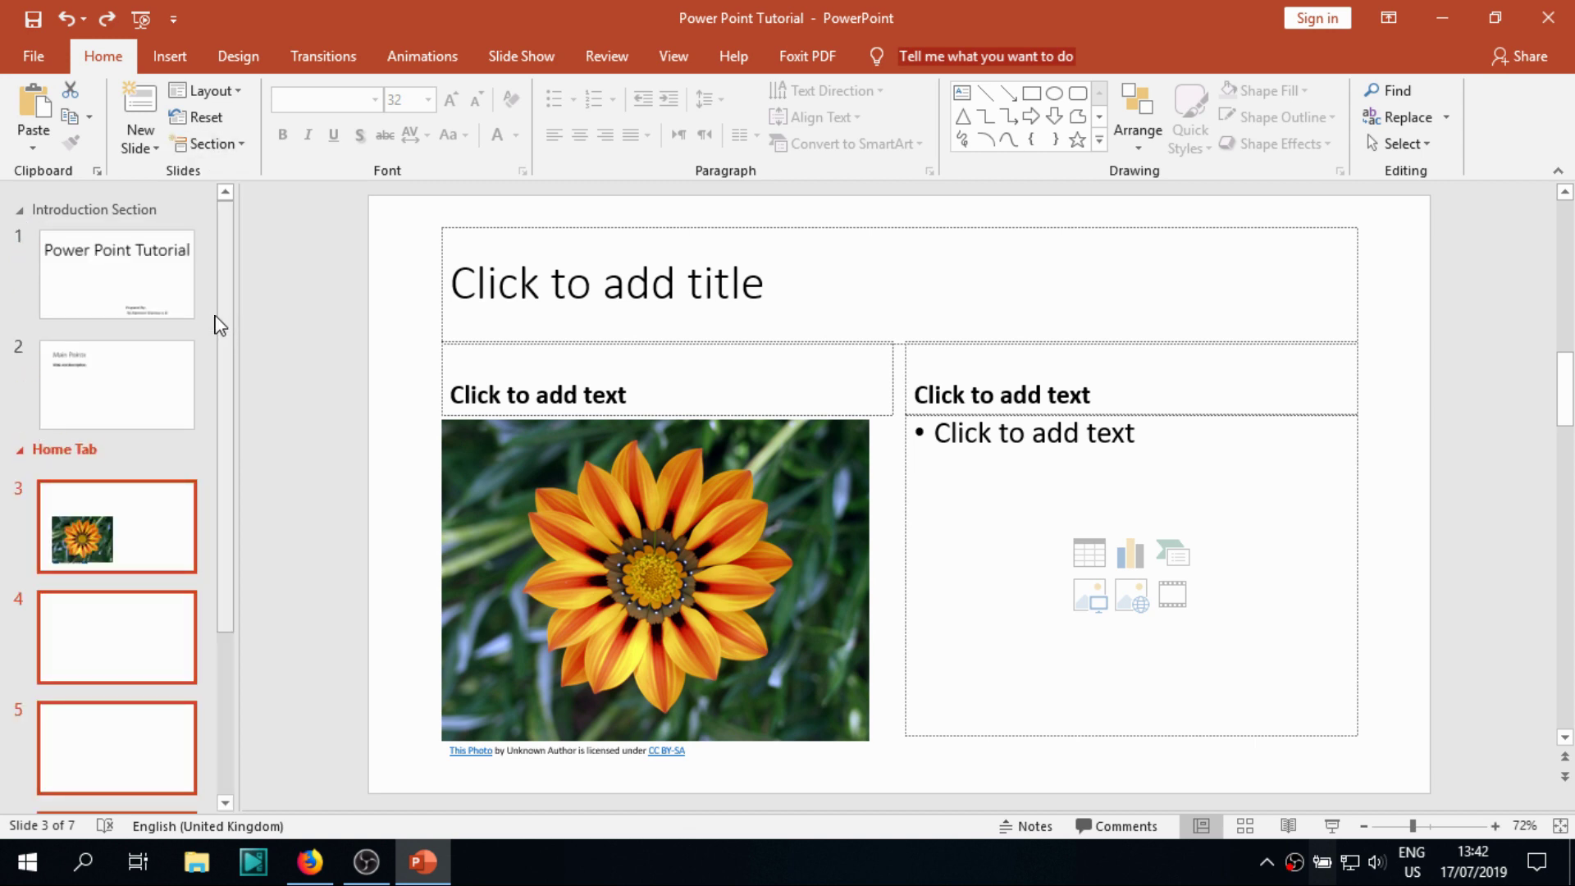
# View the title slide, then the Main Points slide, ending on the title slide.
pyautogui.click(233, 156)
pyautogui.click(233, 156)
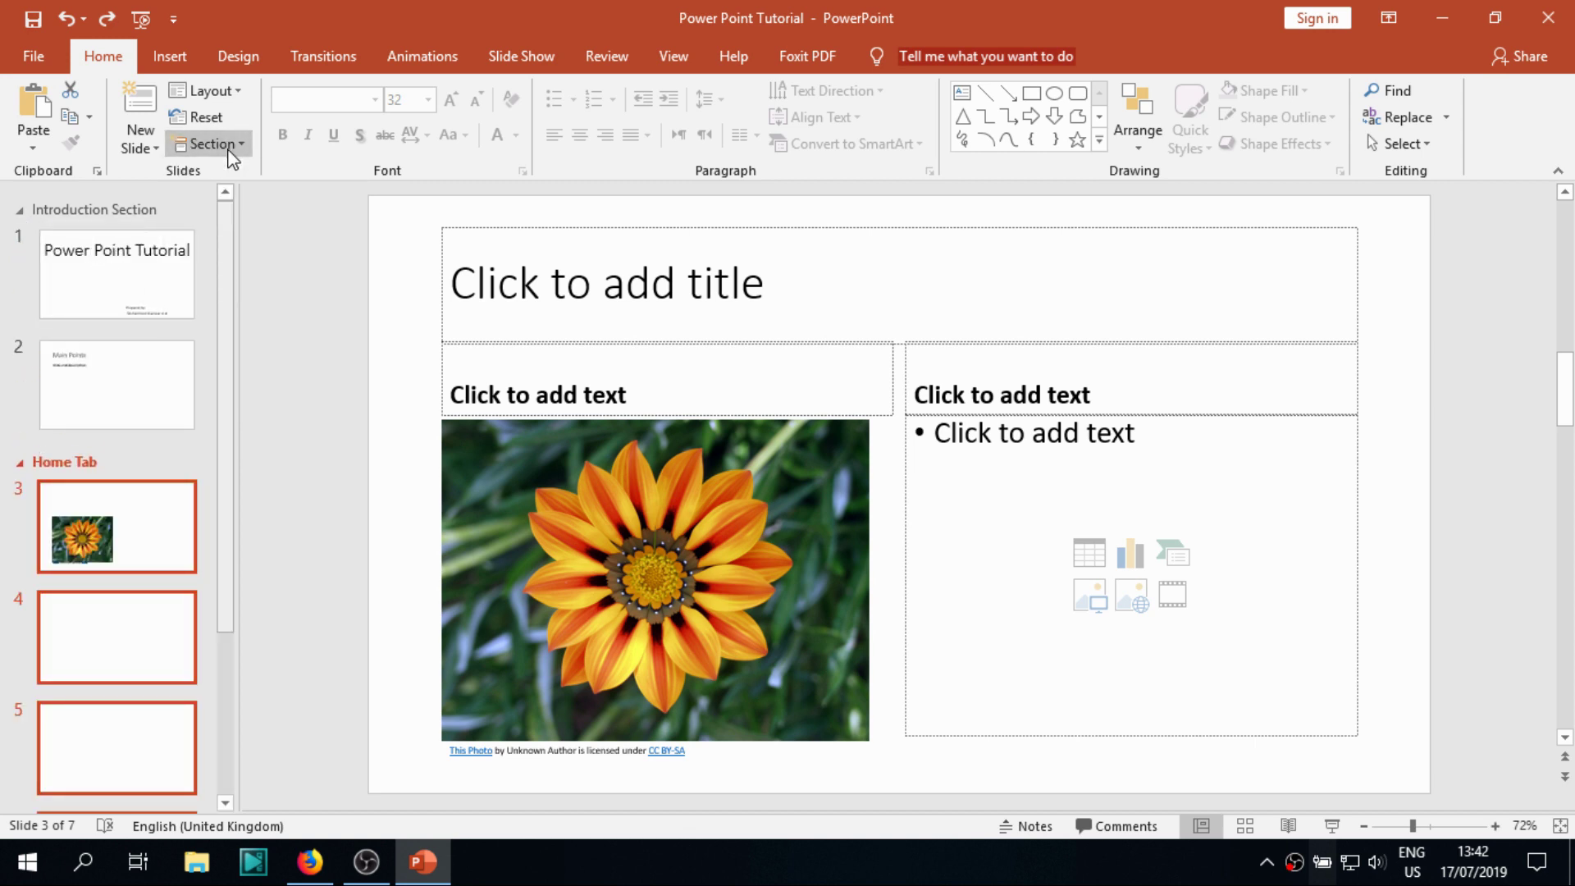
pyautogui.click(121, 310)
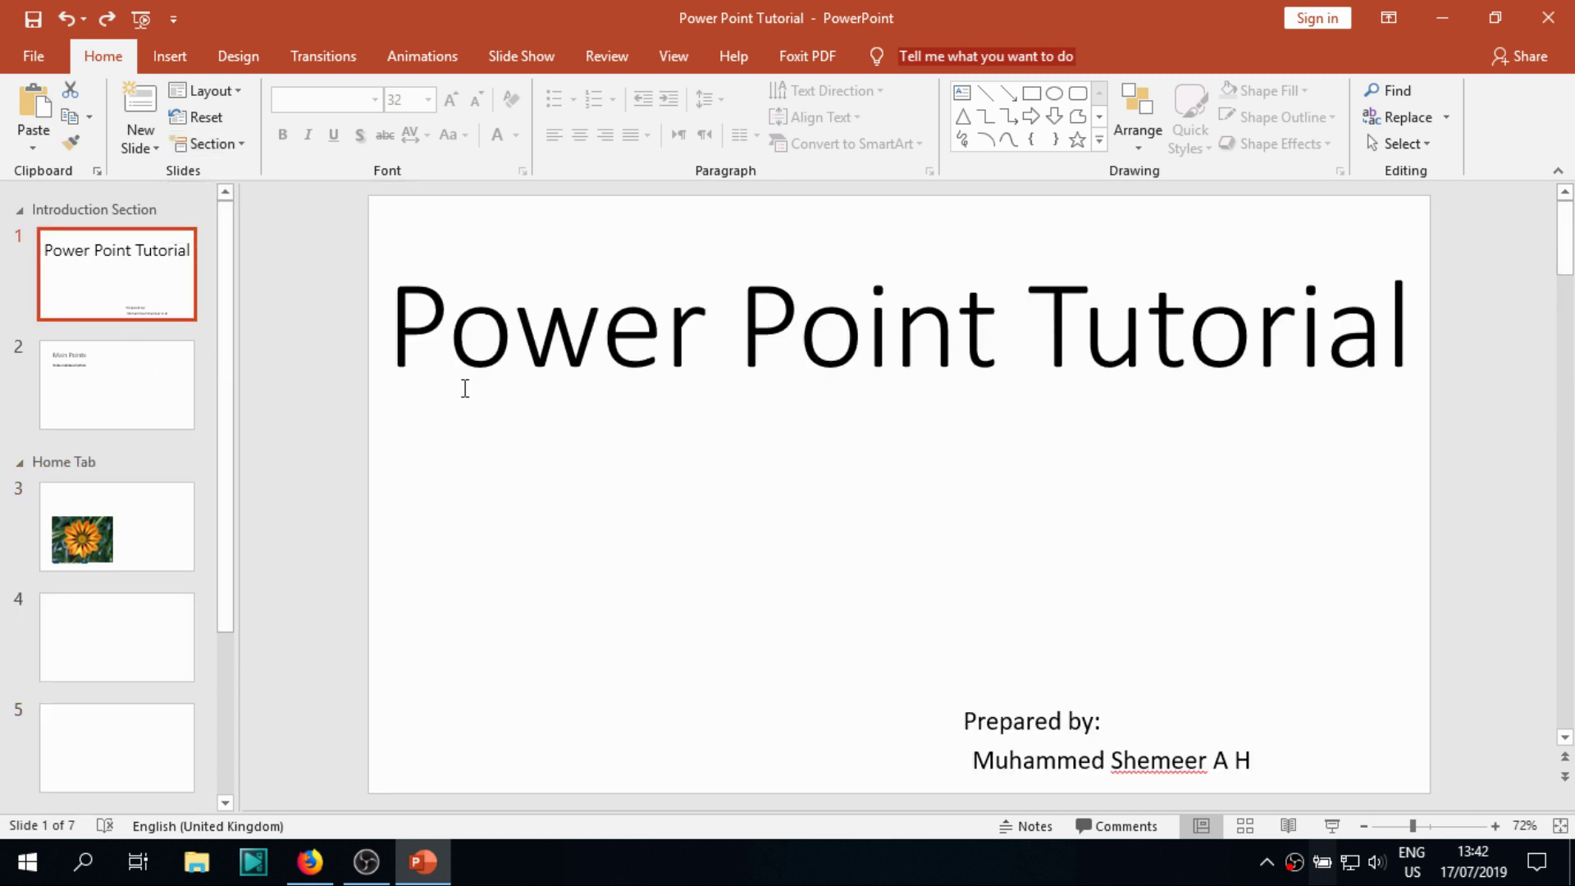
pyautogui.click(151, 409)
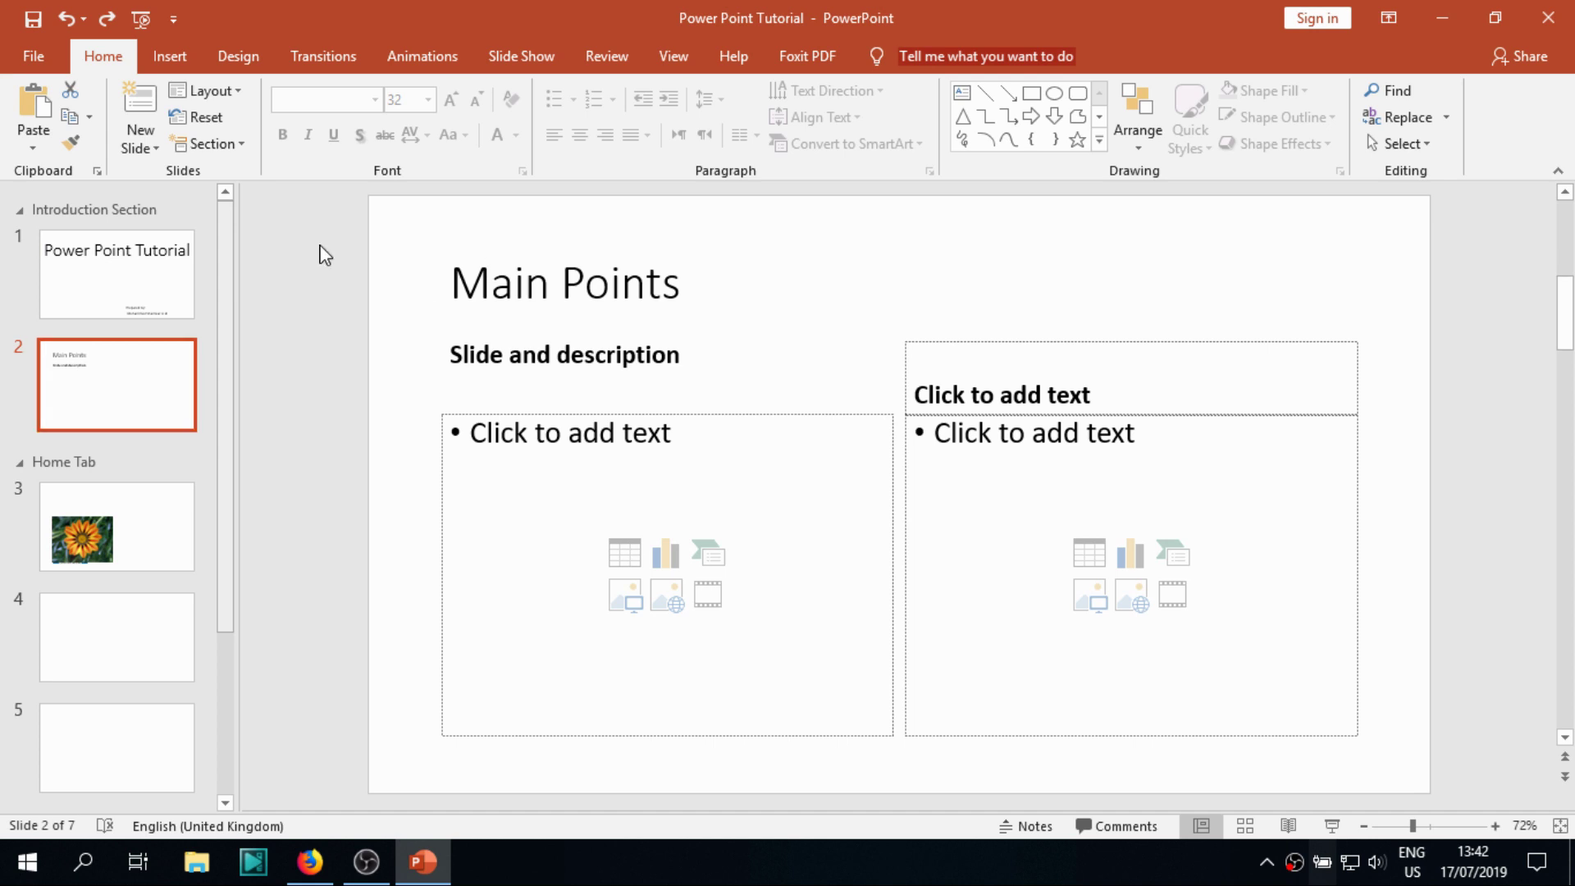
pyautogui.click(131, 293)
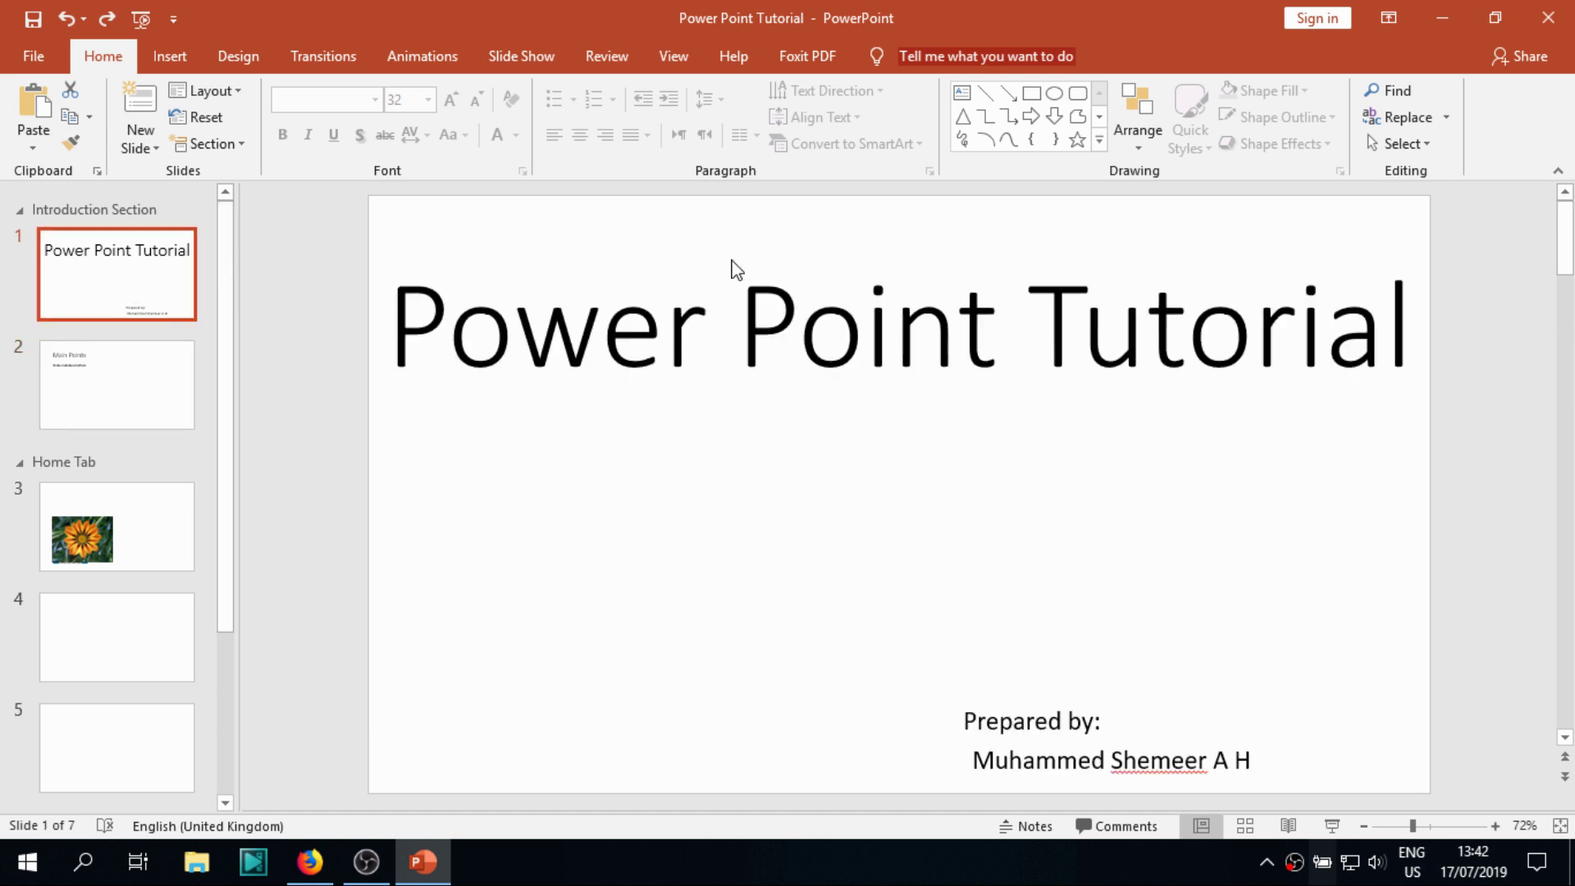
# Add 'Day 2' as a second title line and move the title down so both lines show.
pyautogui.click(1403, 332)
pyautogui.press('Return')
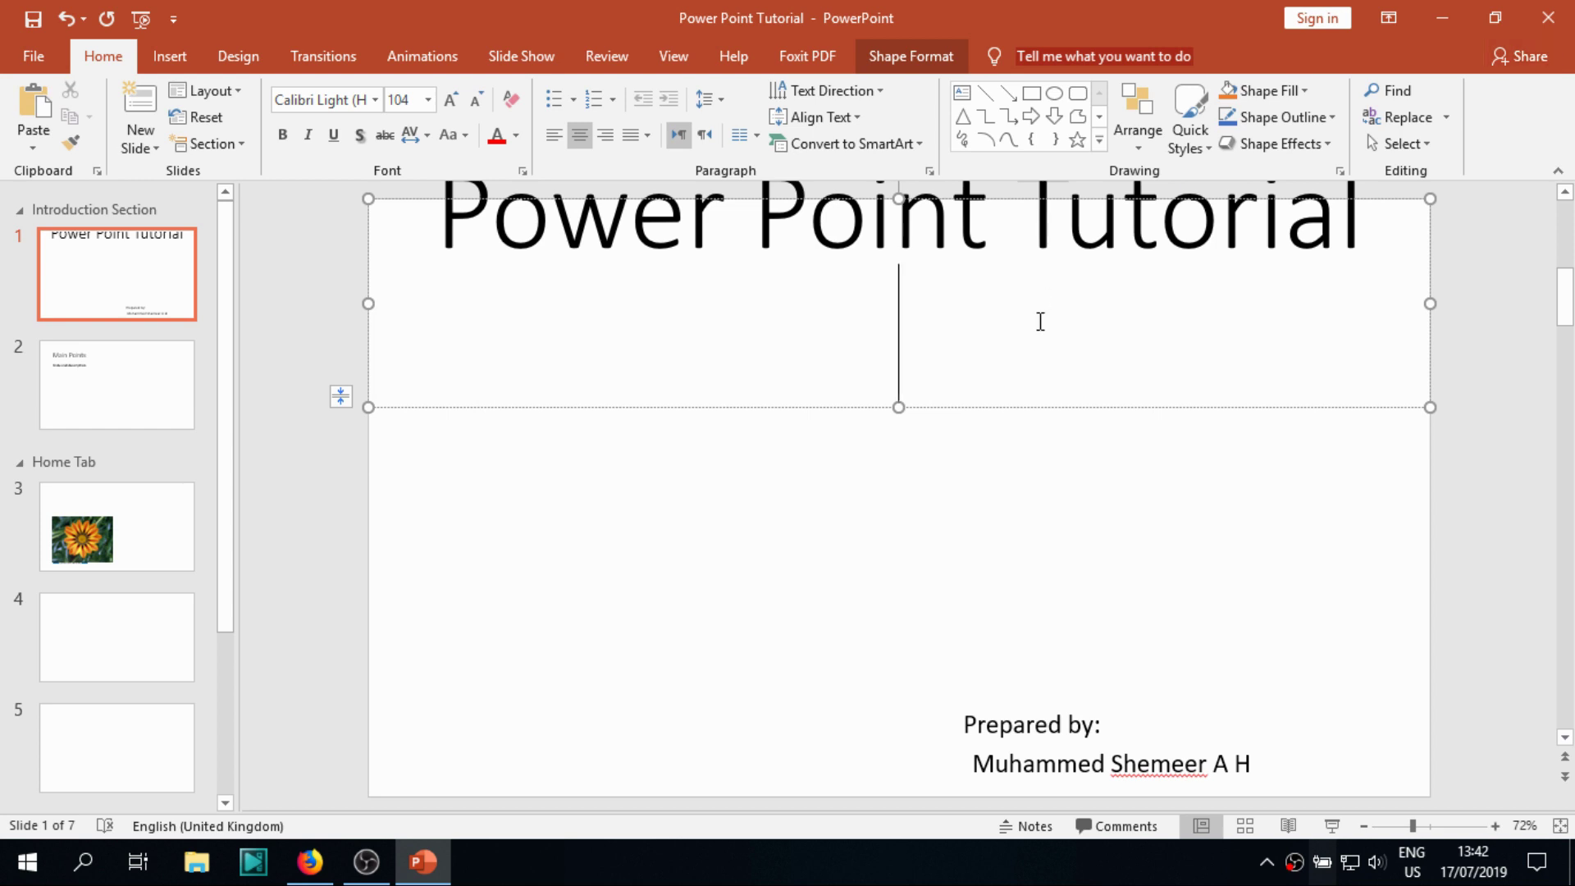
pyautogui.write('Day 2')
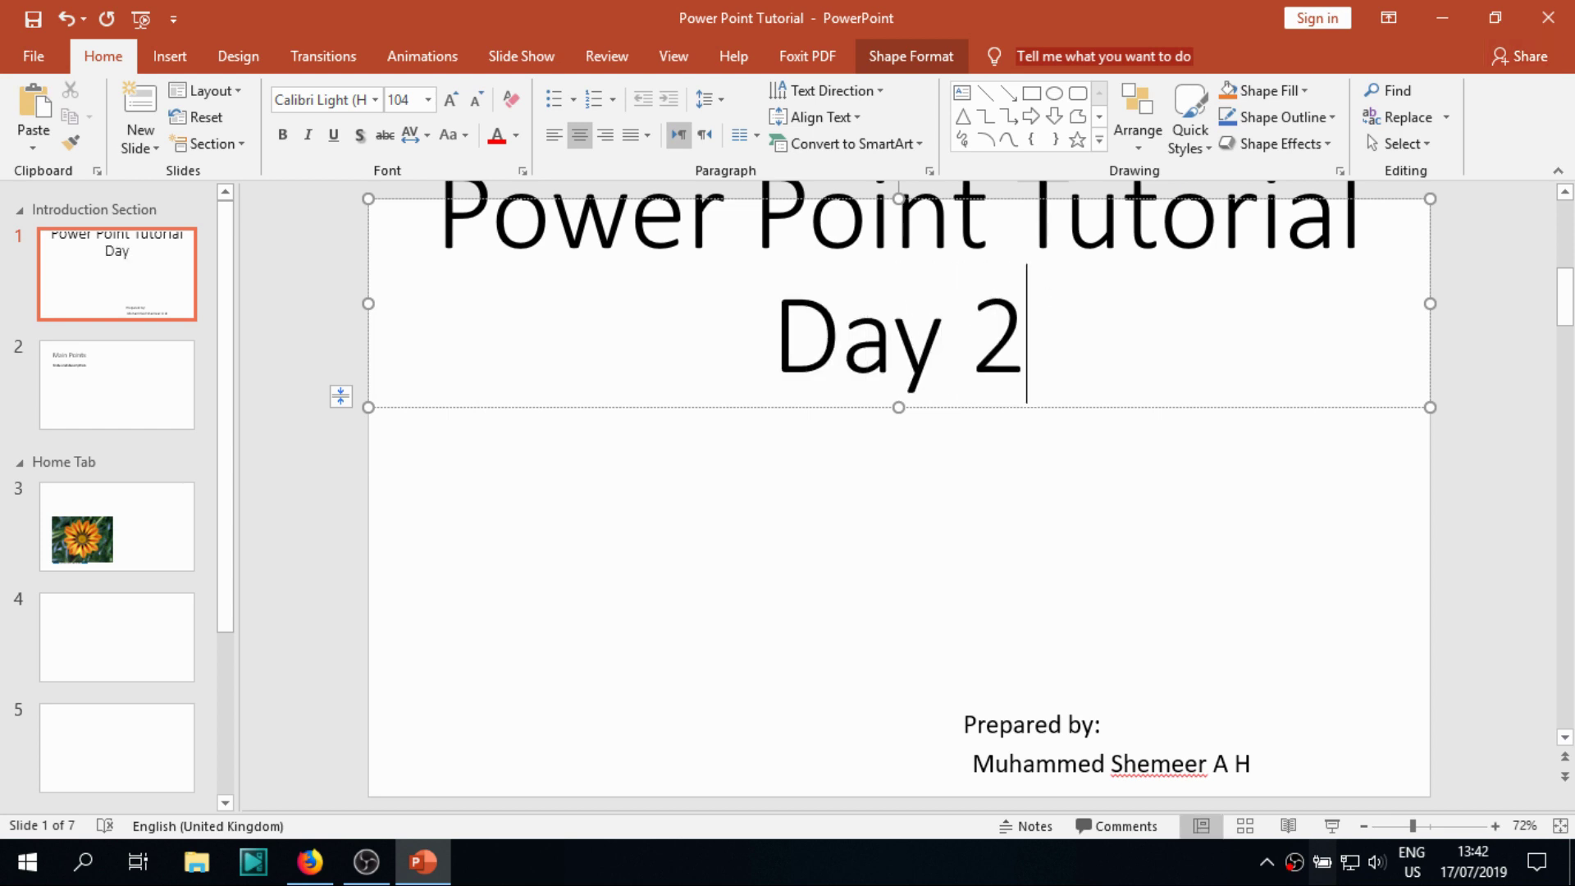
pyautogui.moveTo(717, 408); pyautogui.dragTo(706, 489)
pyautogui.click(1545, 376)
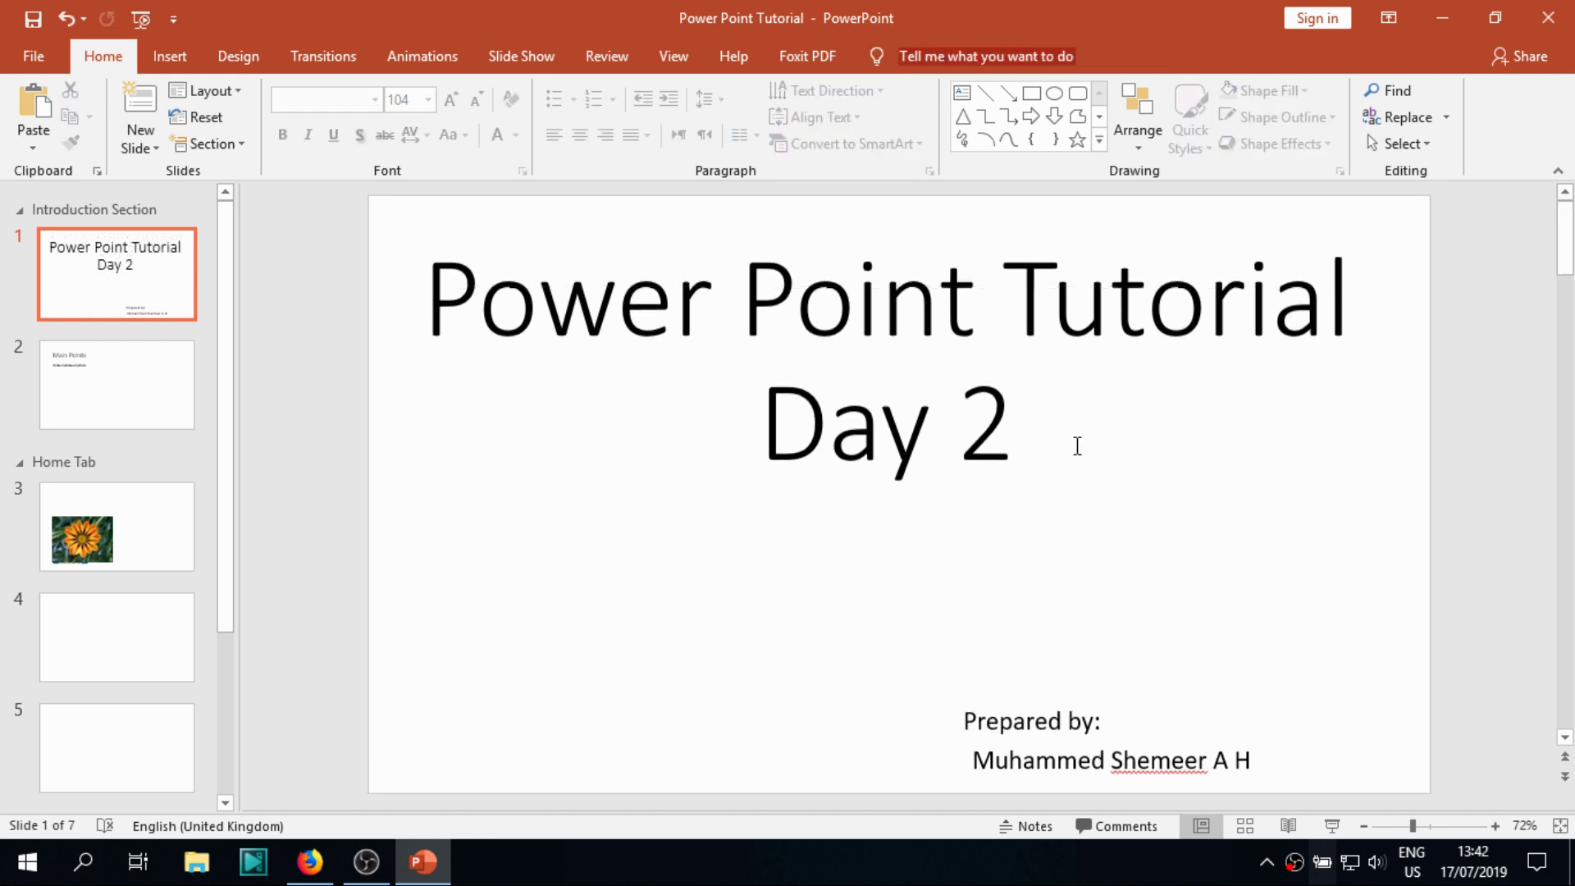
pyautogui.click(557, 466)
pyautogui.click(597, 597)
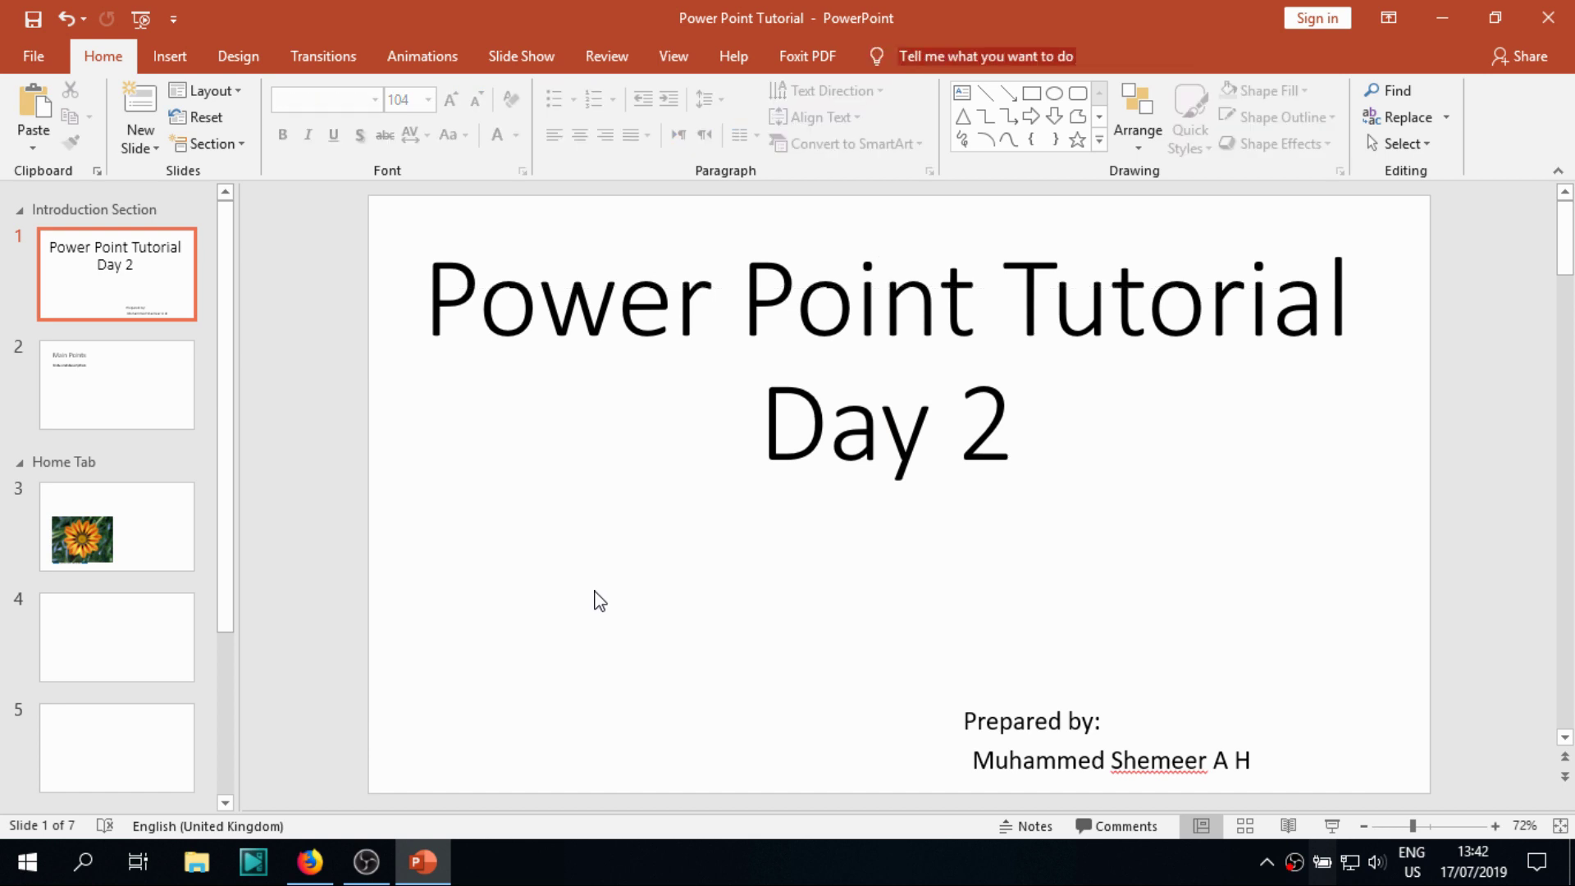